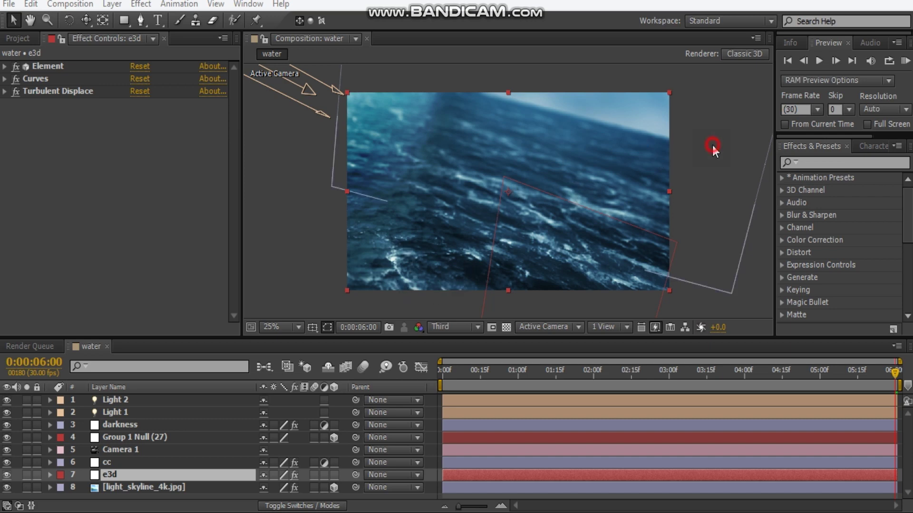
Step: Fit the whole water composition in the viewer and show source names in the layer list
click(406, 230)
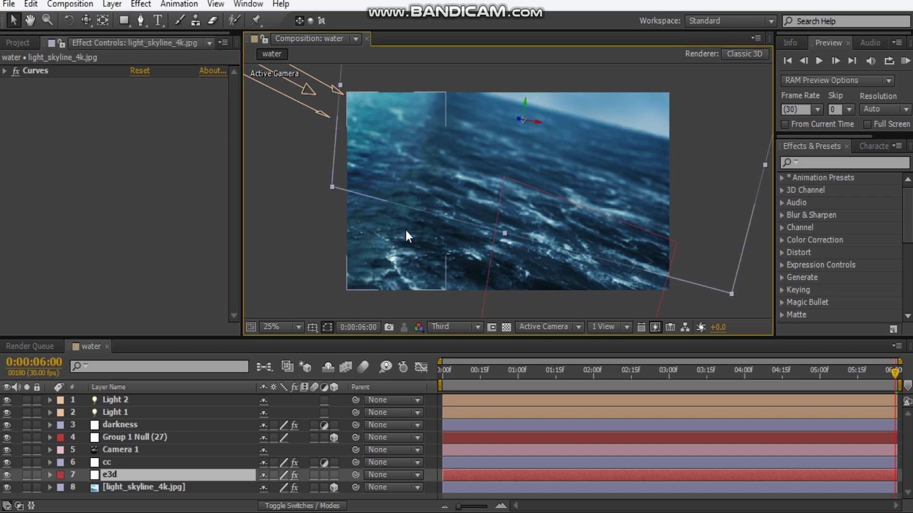
click(313, 237)
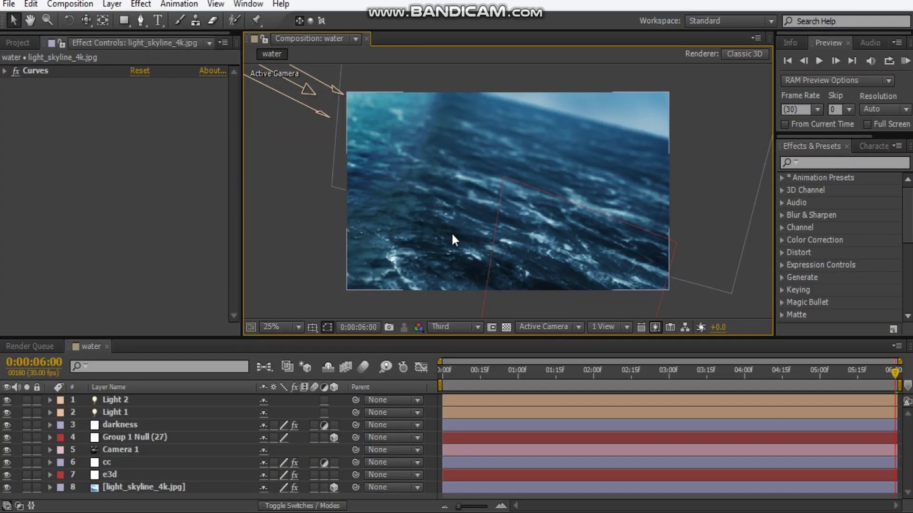
scroll(452, 234, up, 2)
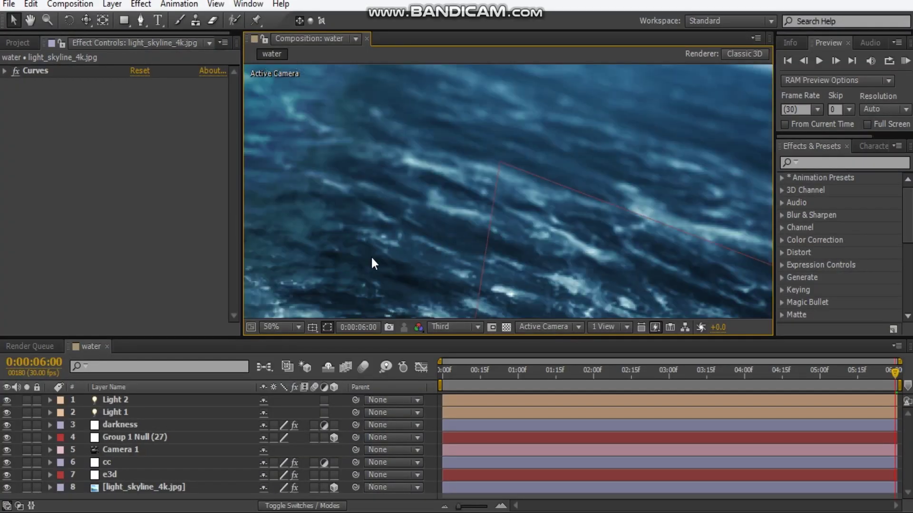
drag(375, 255, 515, 195)
scroll(524, 195, down, 2)
scroll(515, 195, up, 2)
key(comma)
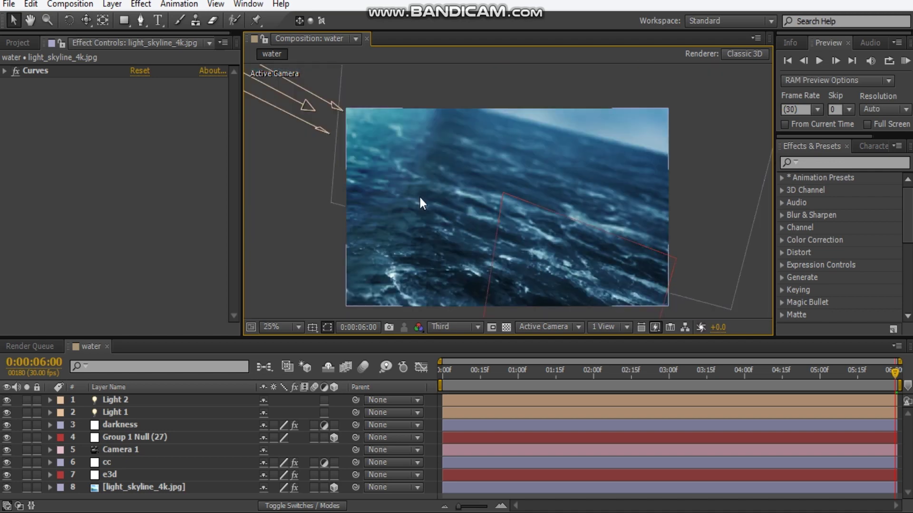
drag(521, 192, 514, 174)
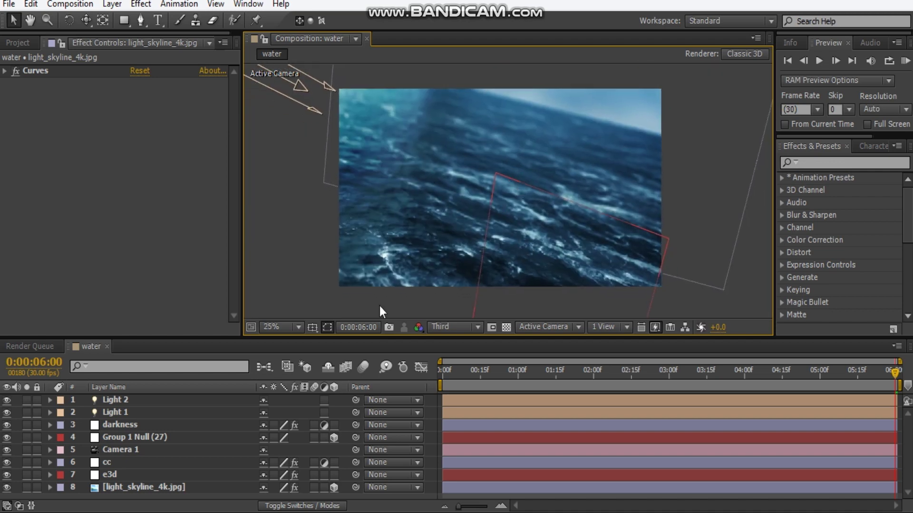
click(275, 328)
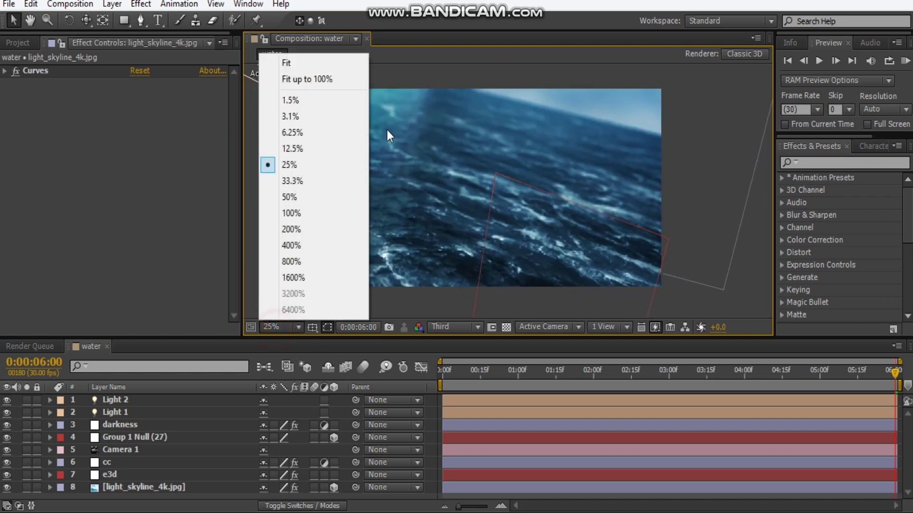
click(305, 63)
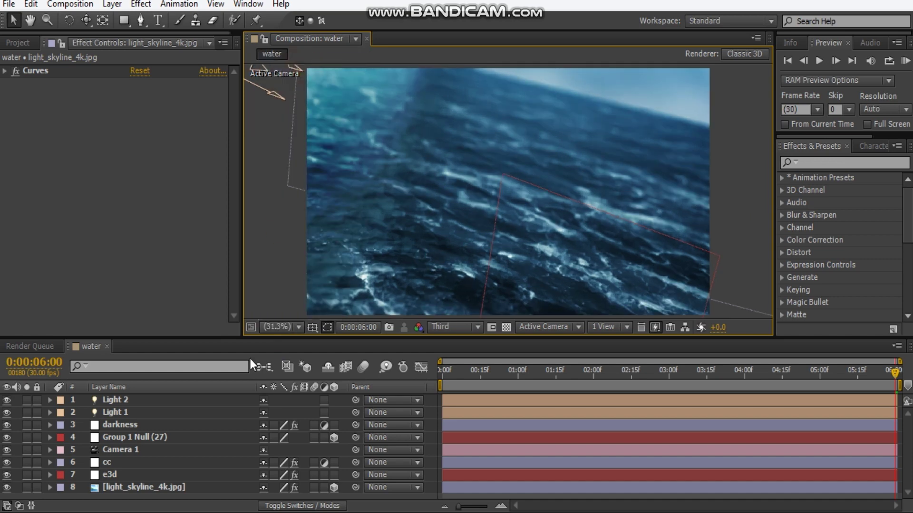
click(210, 394)
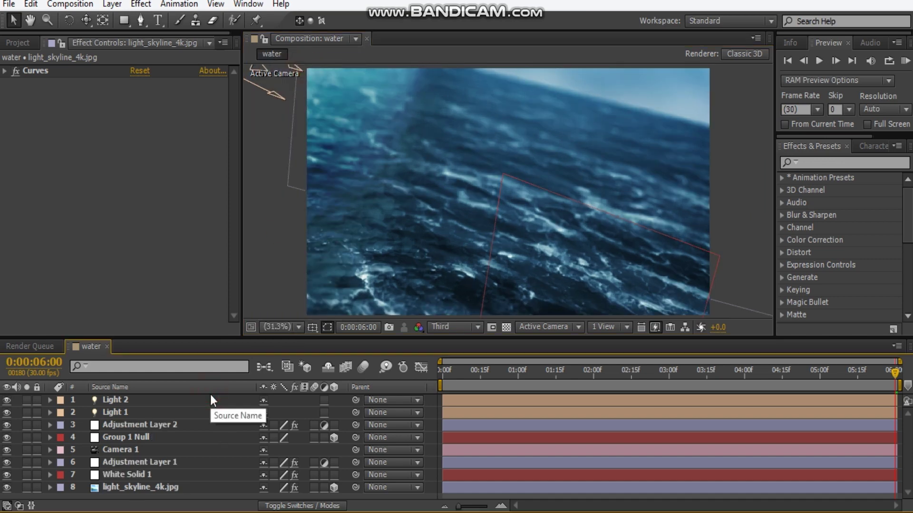
Step: Create a new 1920×1080, 30 fps composition named 'ocean'
key(ctrl+n)
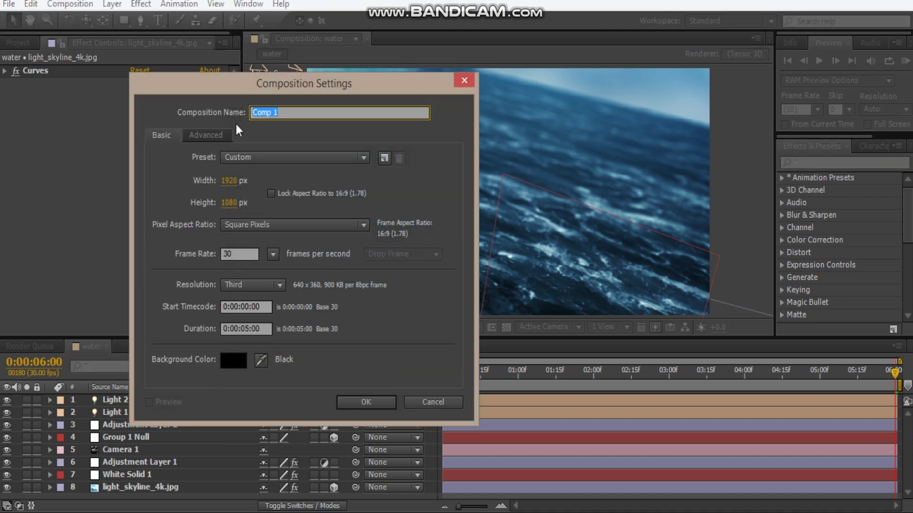
text(ocea)
text(n)
click(380, 399)
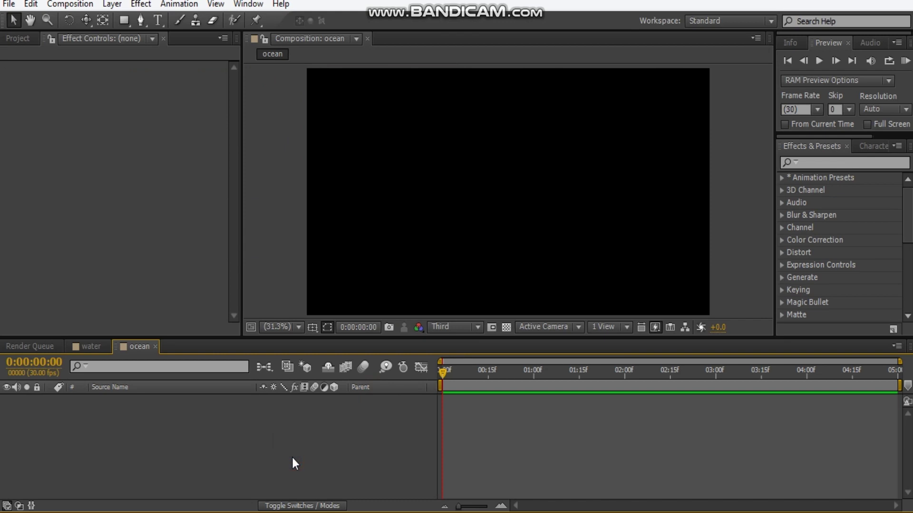
Step: Add a magenta FC00FF solid layer to the ocean comp
key(ctrl+y)
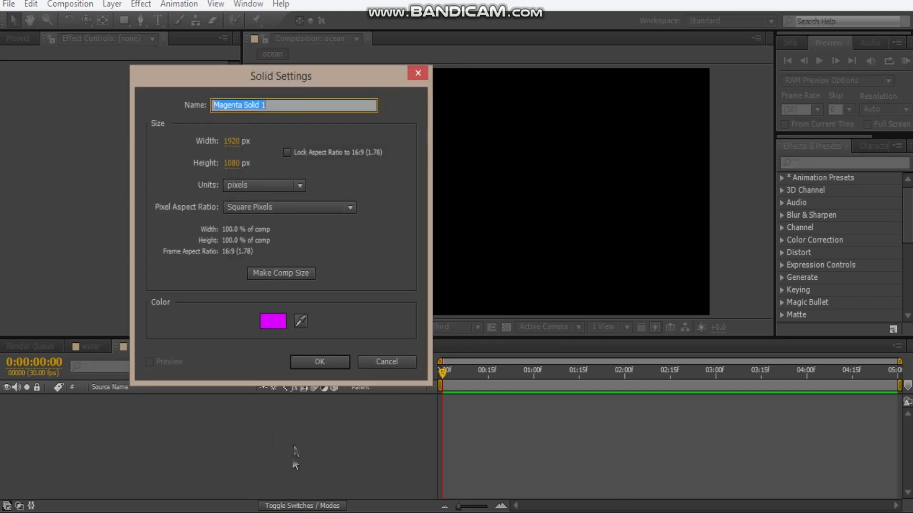
click(274, 323)
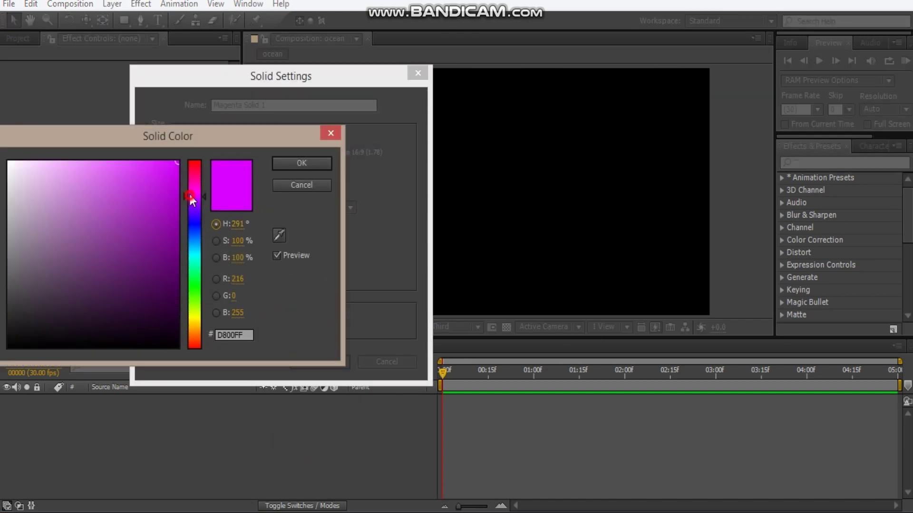
drag(190, 197, 193, 187)
click(291, 167)
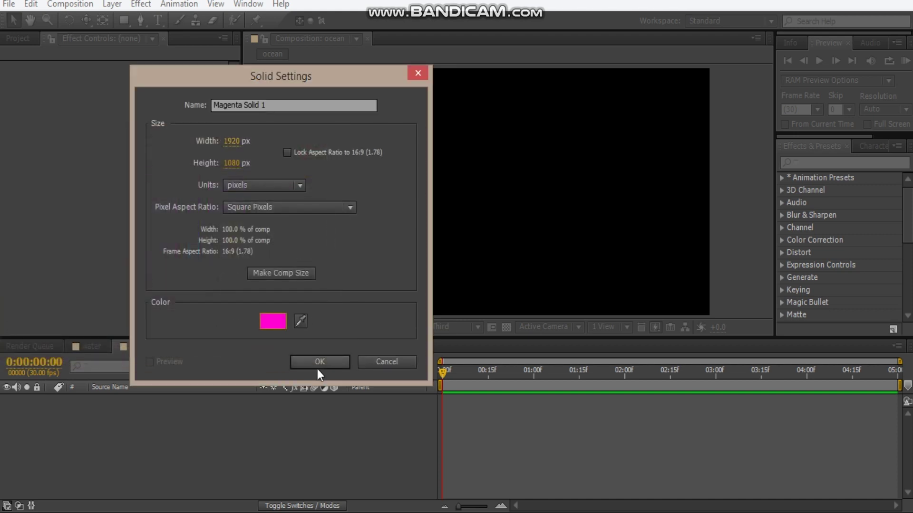
click(318, 361)
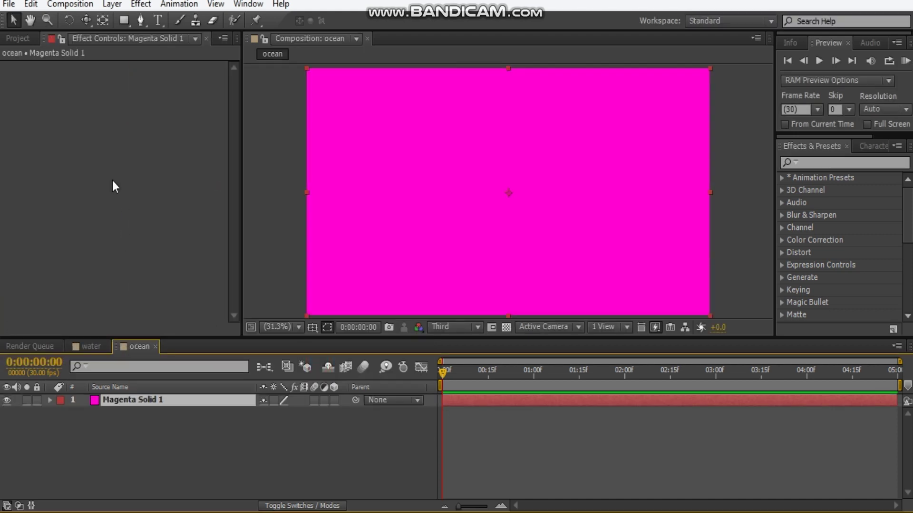
Step: Apply Video Copilot's Element effect to the solid and open its Scene Setup
right_click(113, 186)
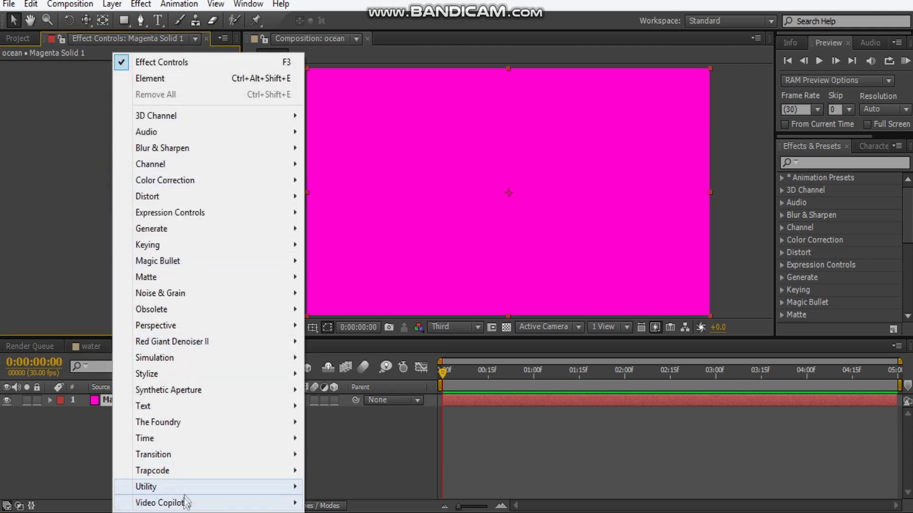
mouse_move(182, 504)
click(356, 407)
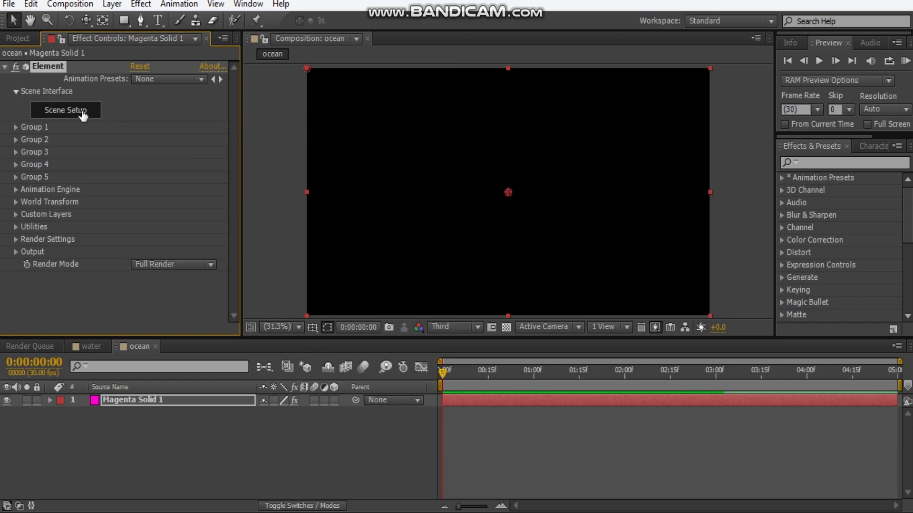
click(82, 113)
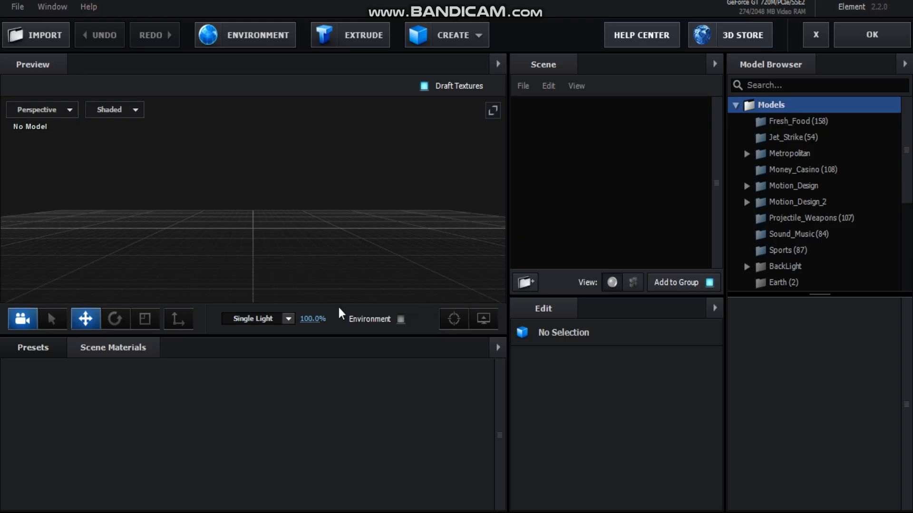
Step: Add a plane model to the scene and set its Size XY to 2, 2
drag(298, 291, 298, 317)
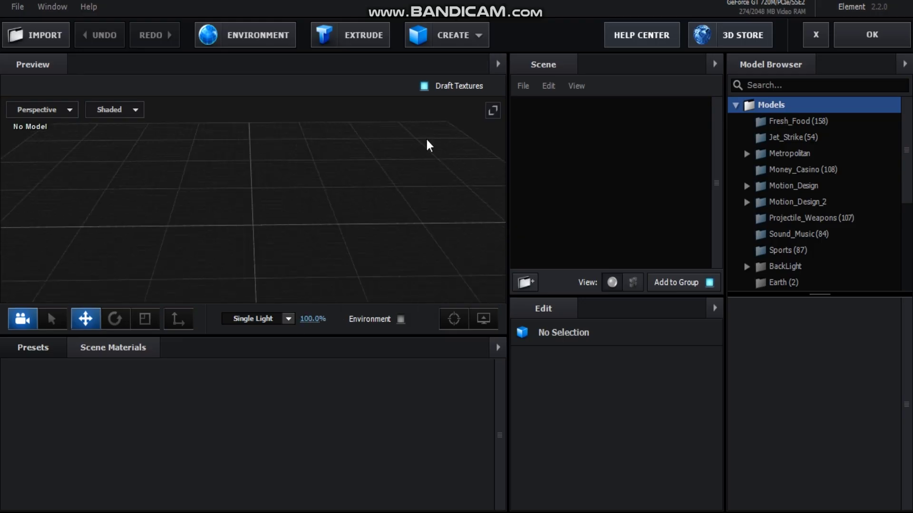
click(469, 45)
click(635, 69)
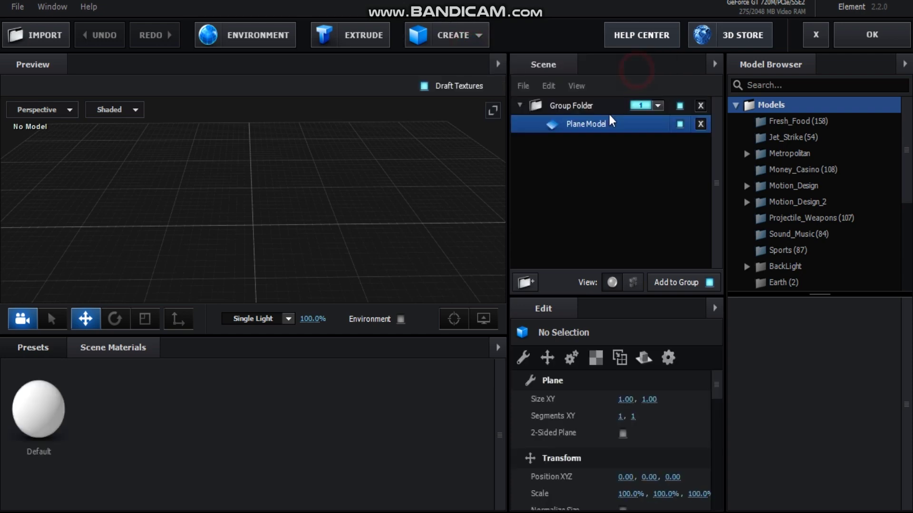
click(625, 400)
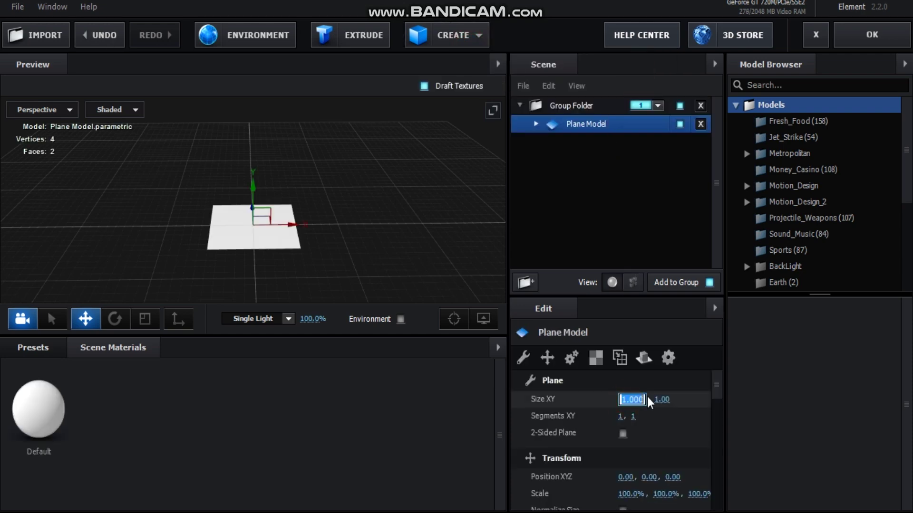
text(2)
key(Tab)
text(2)
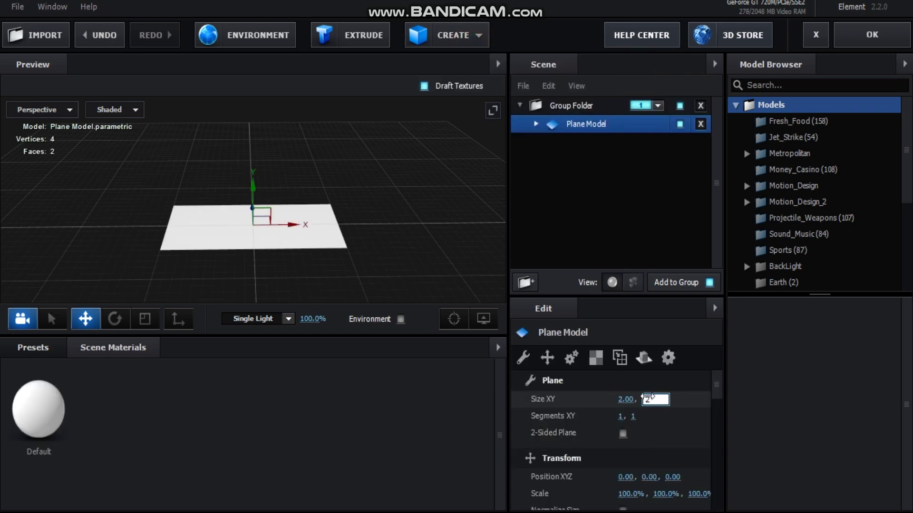
key(Return)
Step: Set the plane's auxiliary animation channel to Channel 1
scroll(646, 412, down, 6)
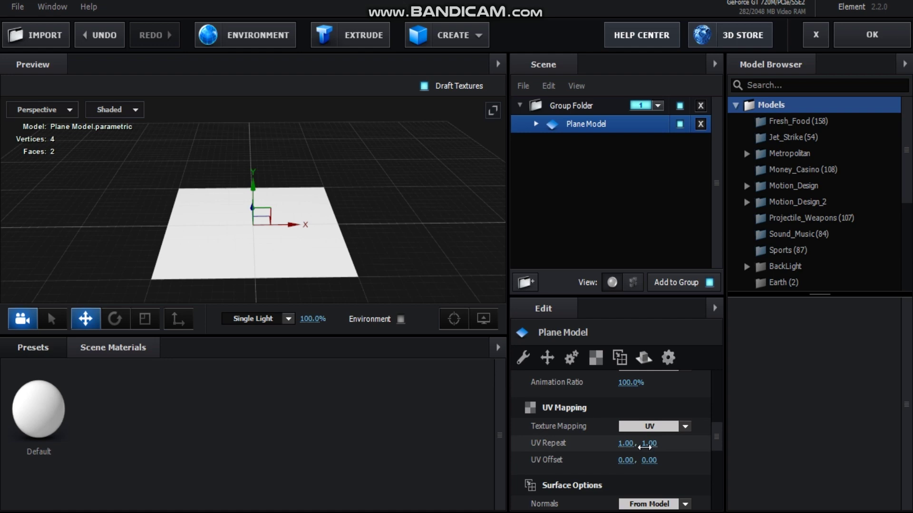
scroll(658, 442, up, 2)
click(658, 418)
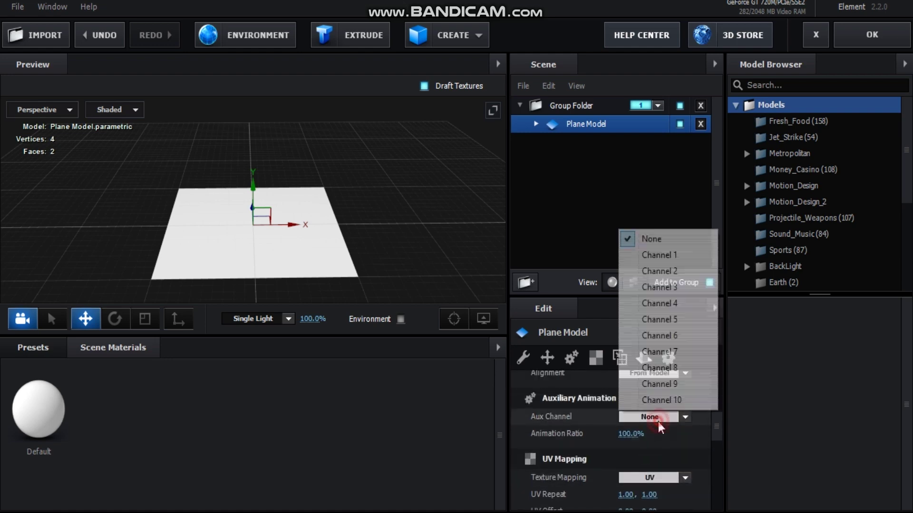
click(681, 259)
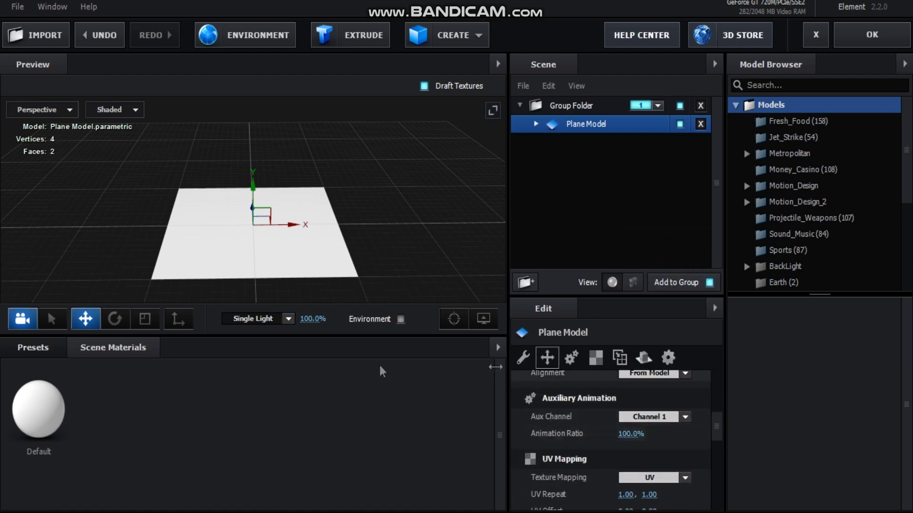
drag(372, 239, 331, 277)
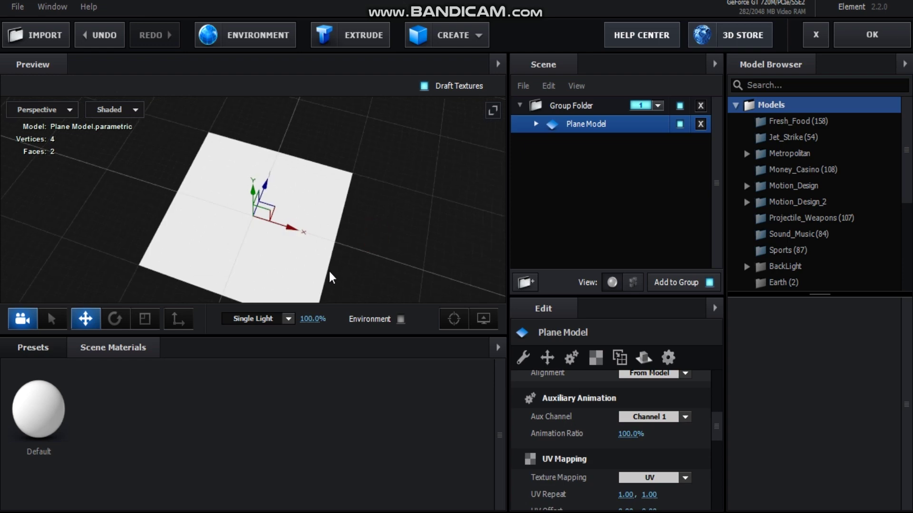
Step: Apply the Pro_Shaders Translucent pool_water material to the plane model
click(44, 352)
double_click(67, 423)
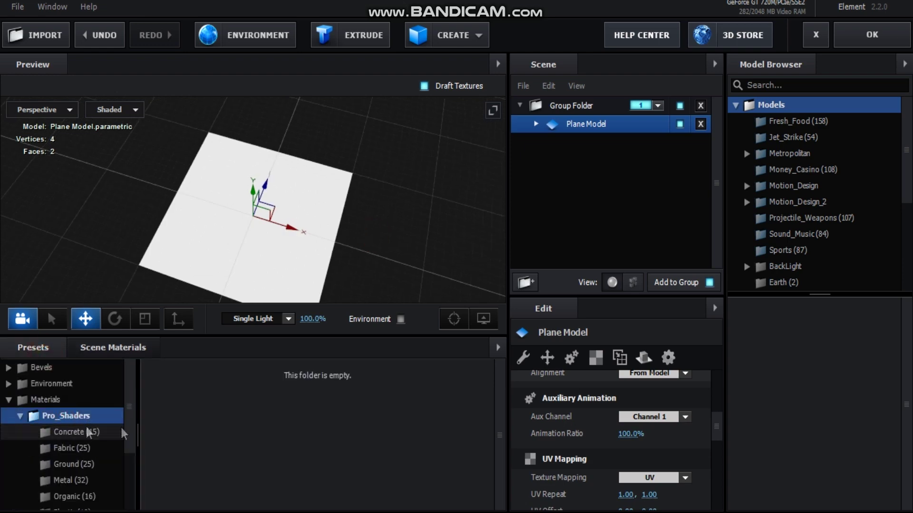
drag(129, 414, 127, 469)
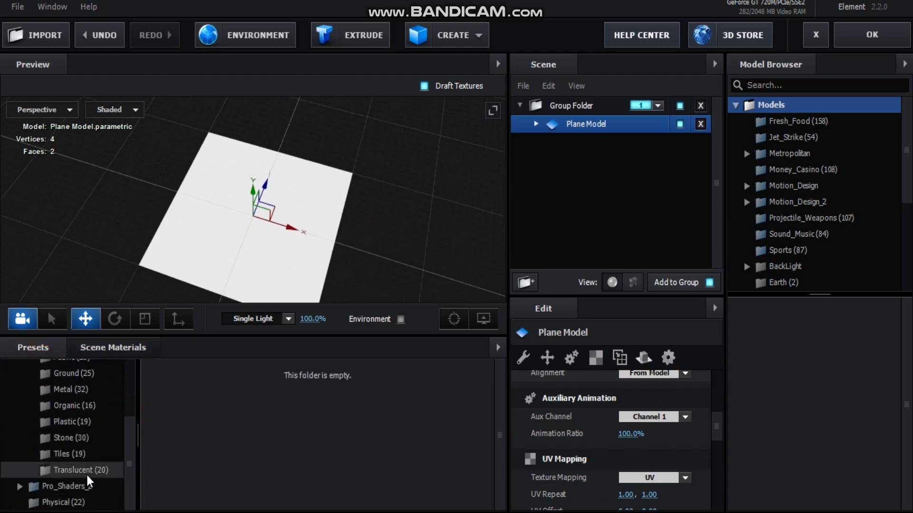
click(117, 470)
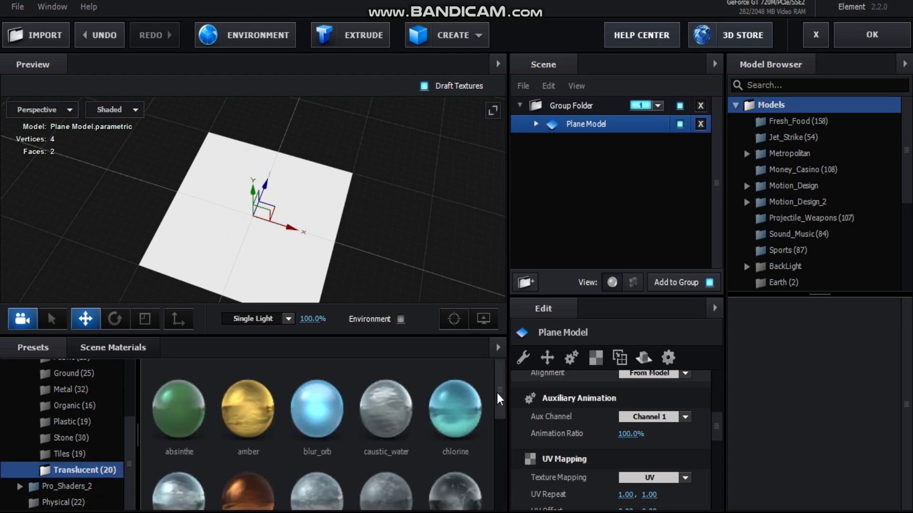
drag(497, 393, 487, 498)
drag(210, 475, 254, 229)
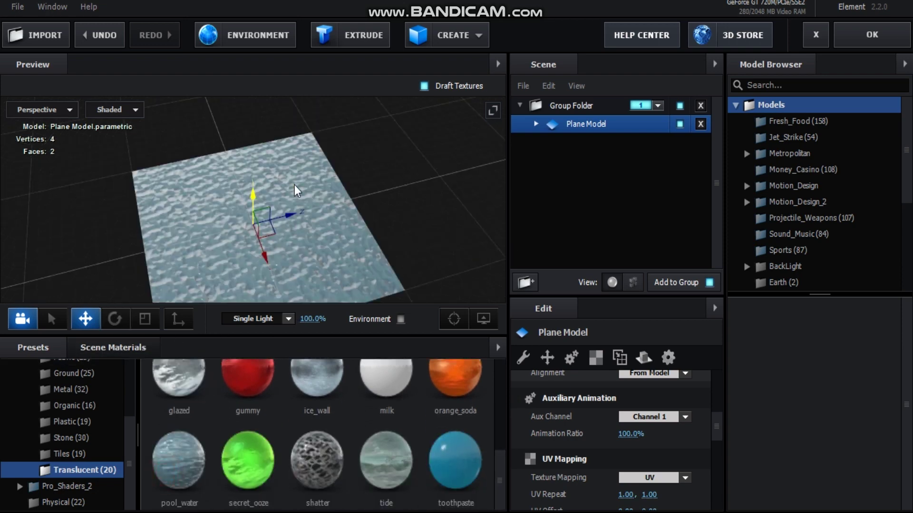
drag(336, 287, 349, 249)
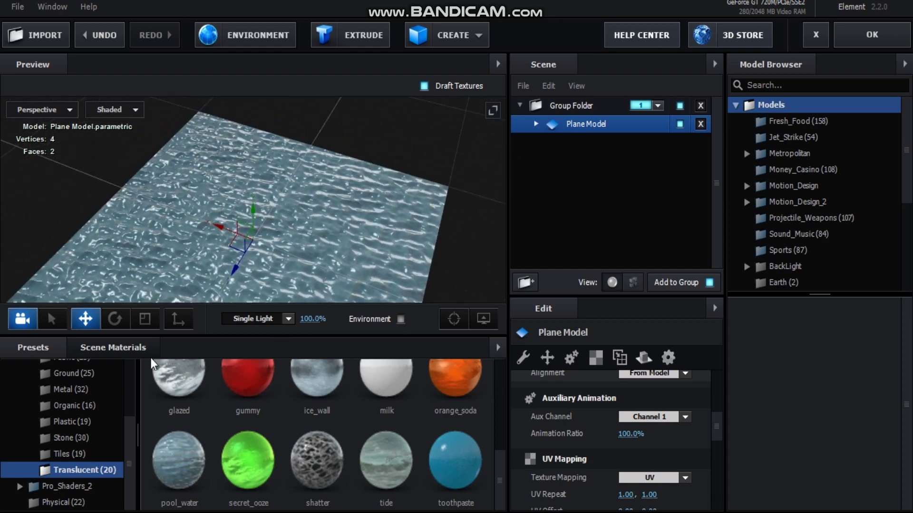
scroll(68, 399, up, 3)
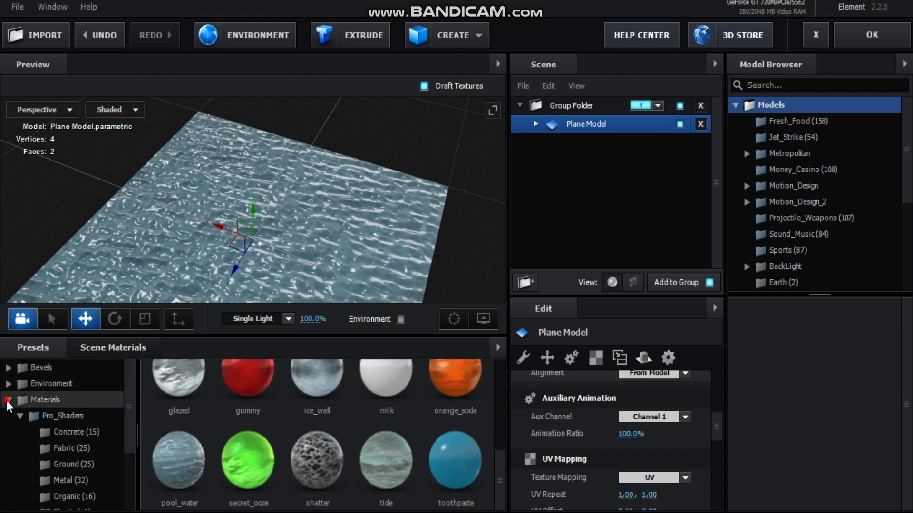
click(7, 401)
Step: Set pool_water's Diffuse to 0% and its Normal Bump strength to 25%
click(535, 124)
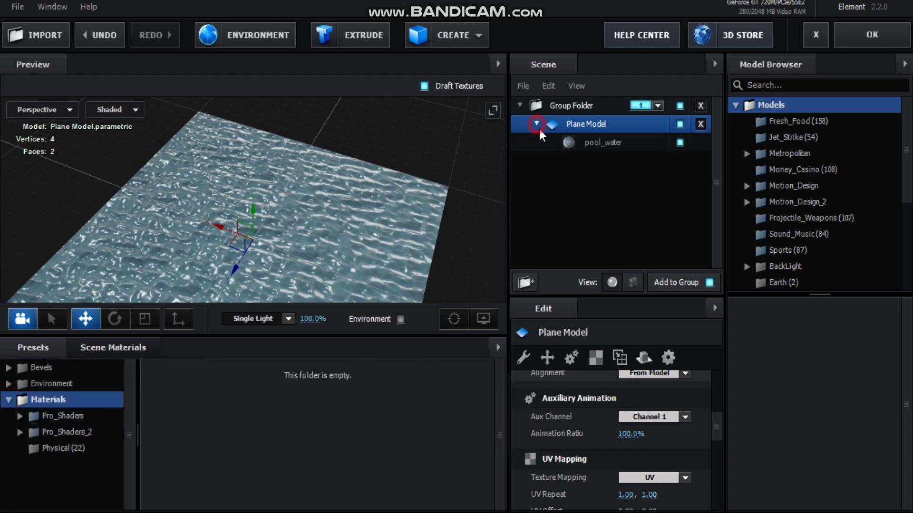
click(581, 148)
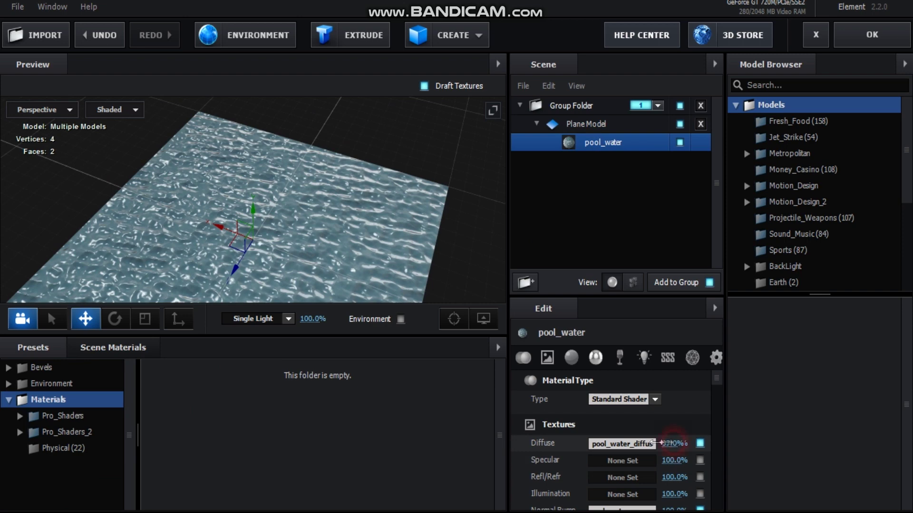
drag(658, 443, 632, 443)
drag(717, 378, 719, 397)
click(675, 438)
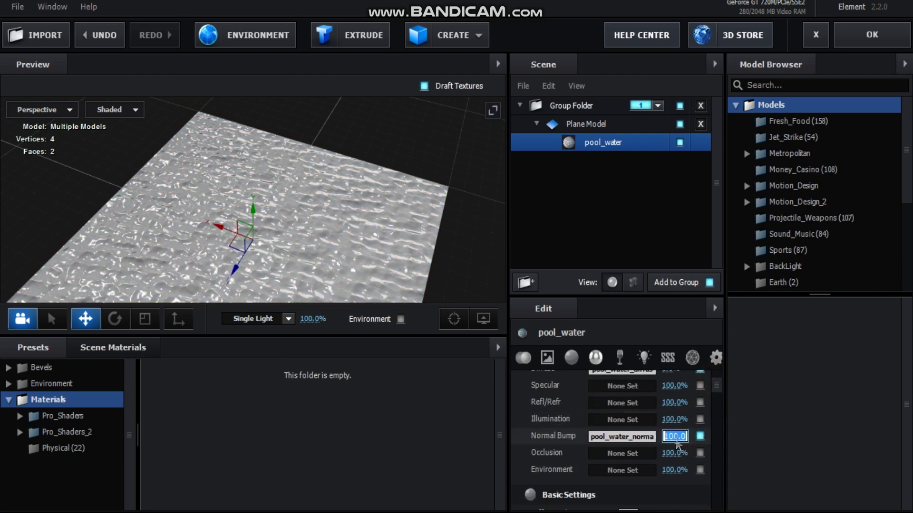
text(25)
key(Return)
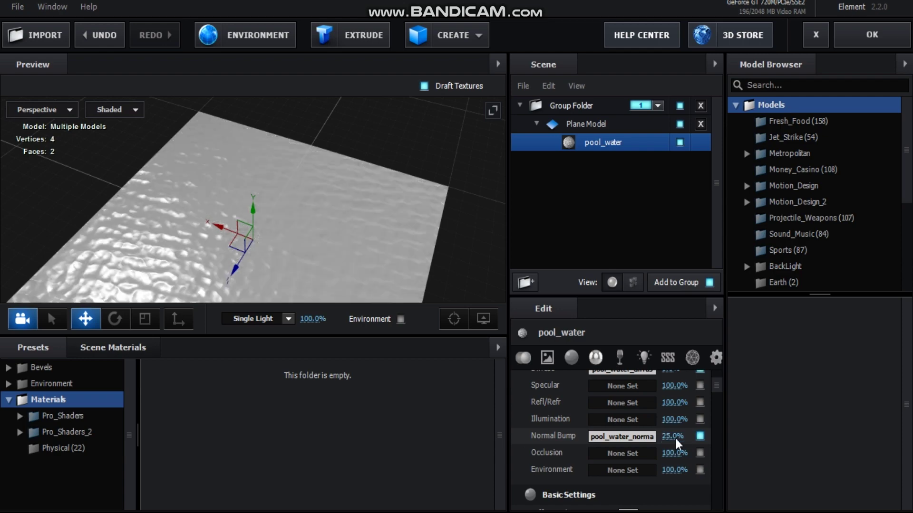
drag(352, 190, 333, 199)
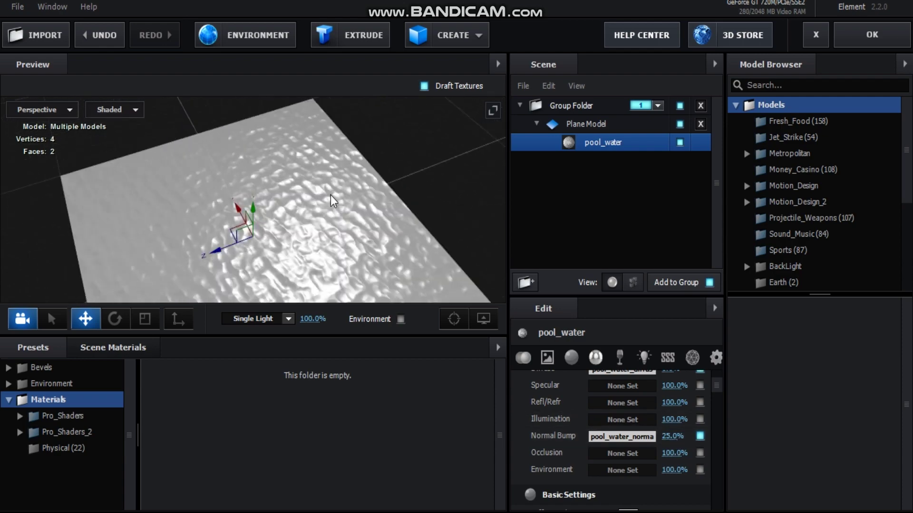
Step: Lower the Basic_2K_03.jpg environment map's brightness to -70%
click(246, 36)
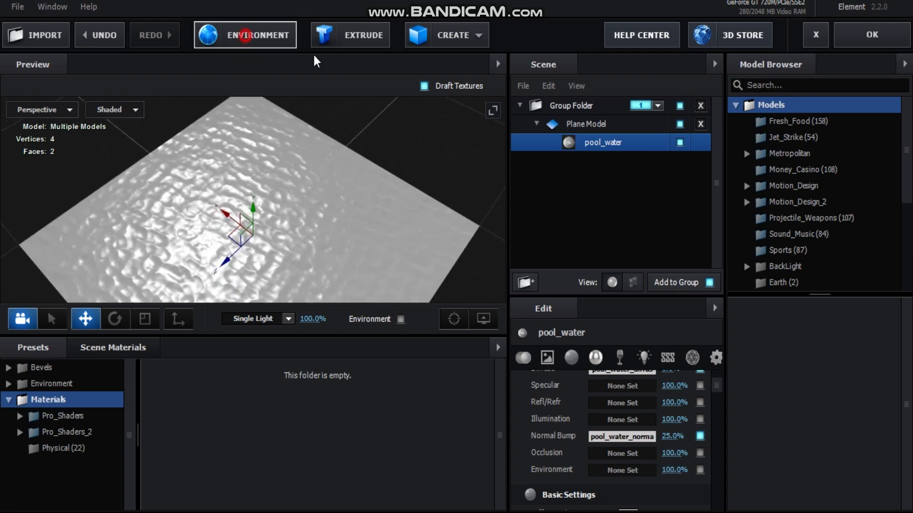
drag(427, 117, 640, 86)
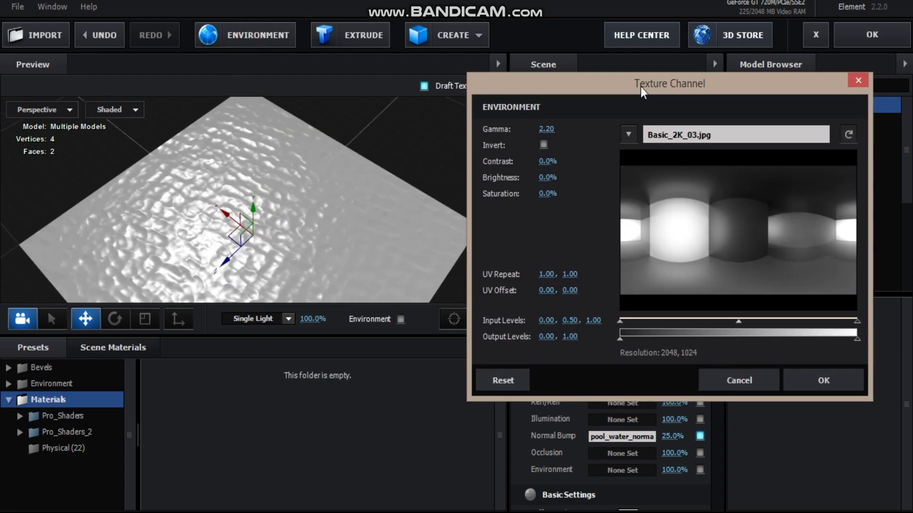
drag(547, 178, 504, 181)
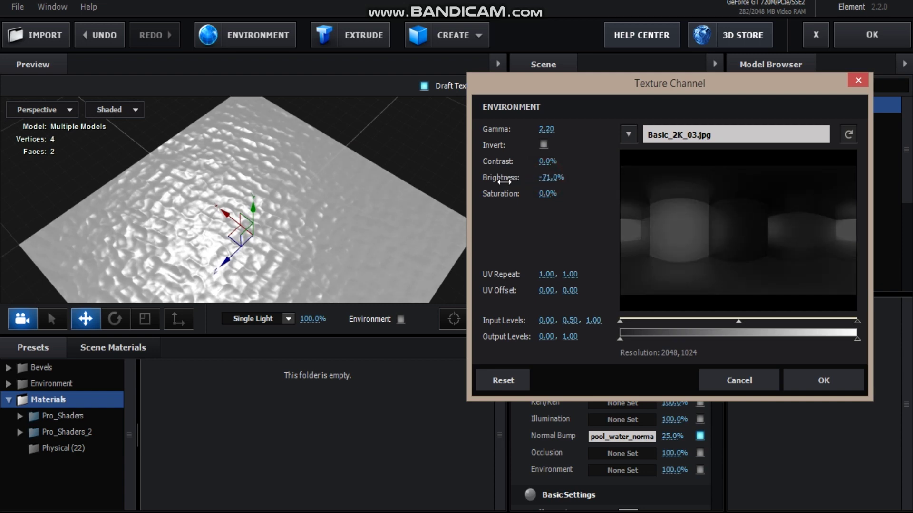
click(814, 381)
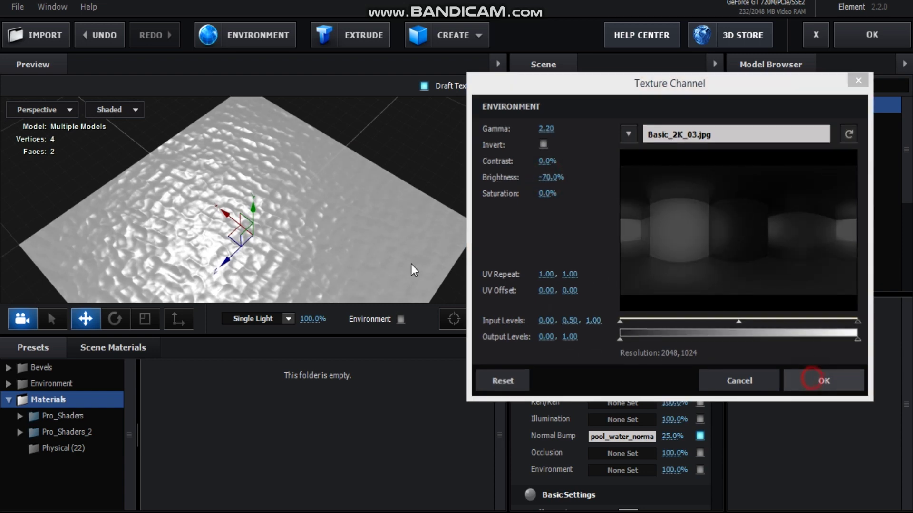
drag(364, 252, 310, 187)
scroll(304, 250, up, 3)
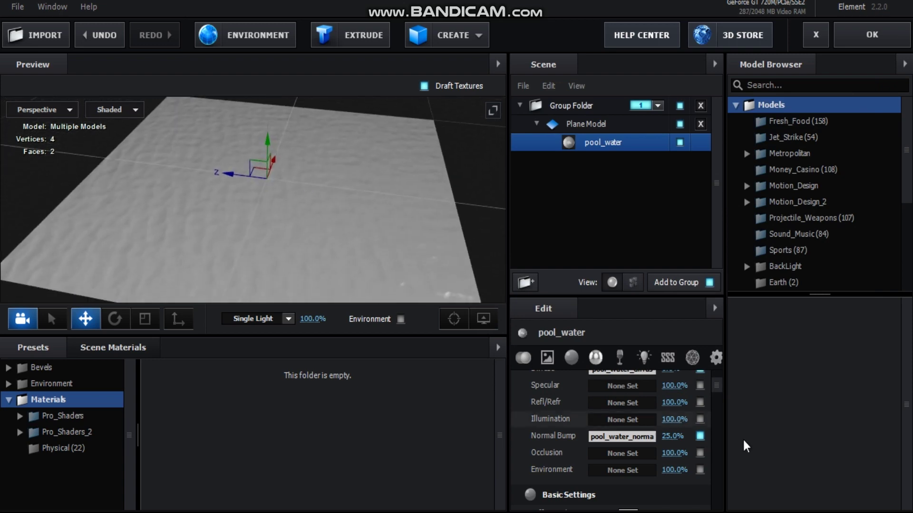
click(583, 125)
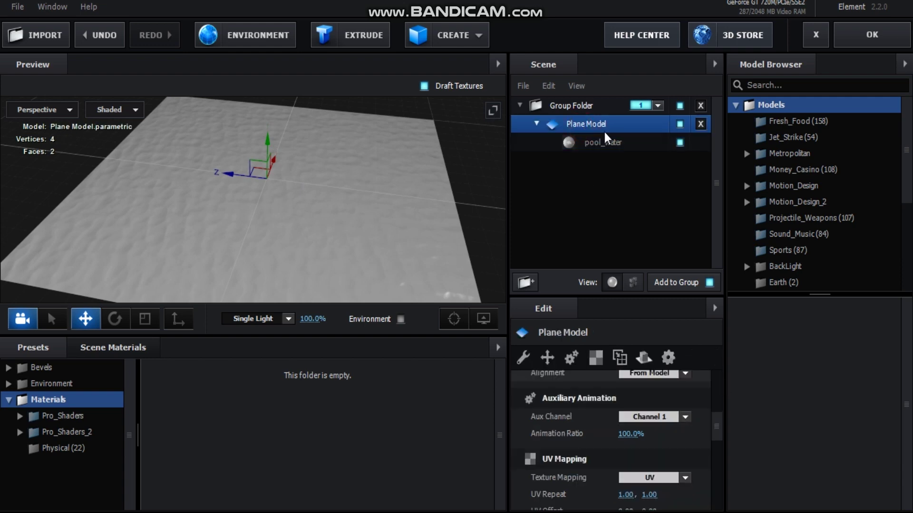
Step: Add a second plane model assigned to auxiliary Channel 2
click(481, 34)
click(617, 67)
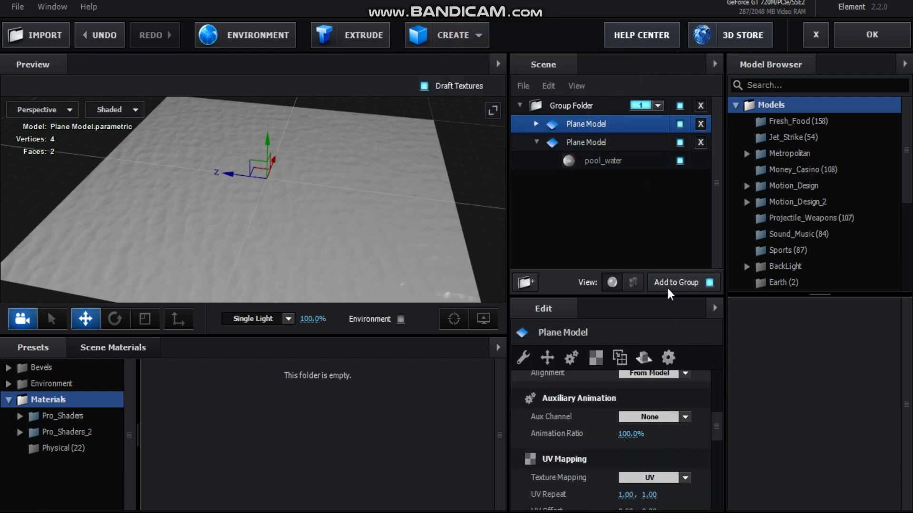
click(656, 419)
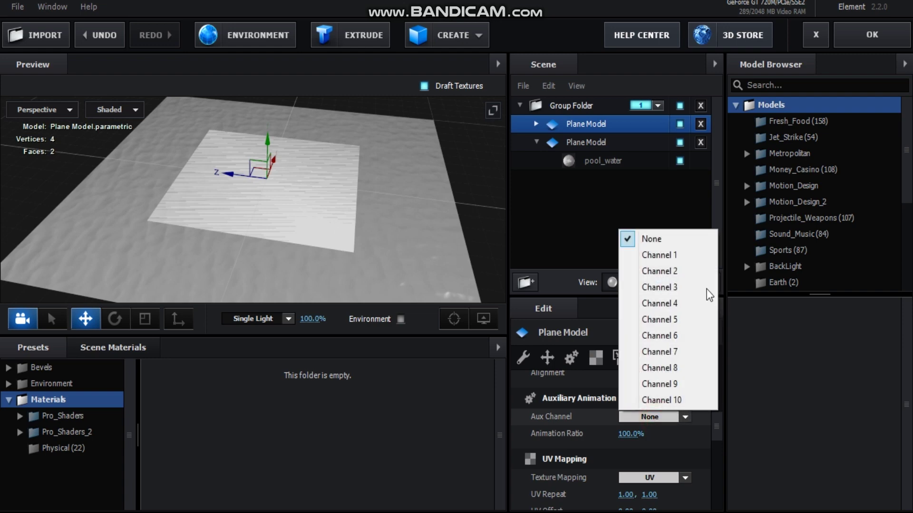
click(683, 272)
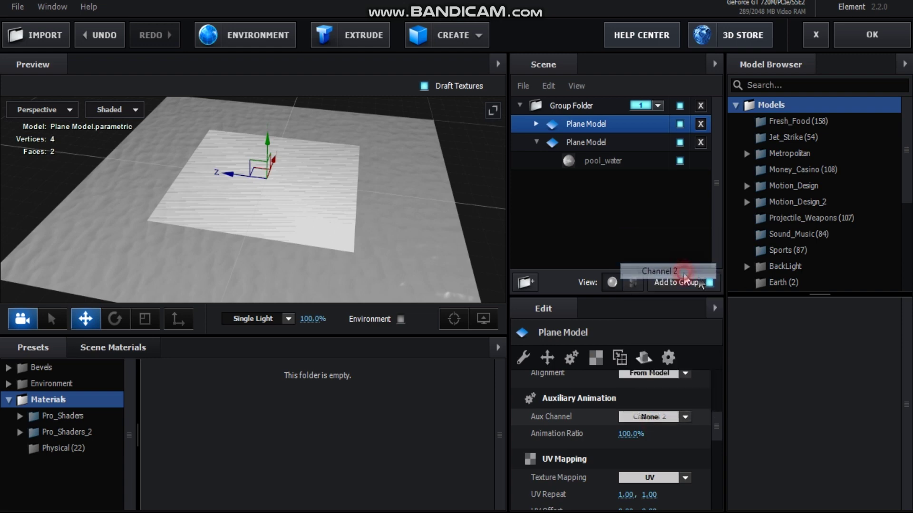
click(716, 426)
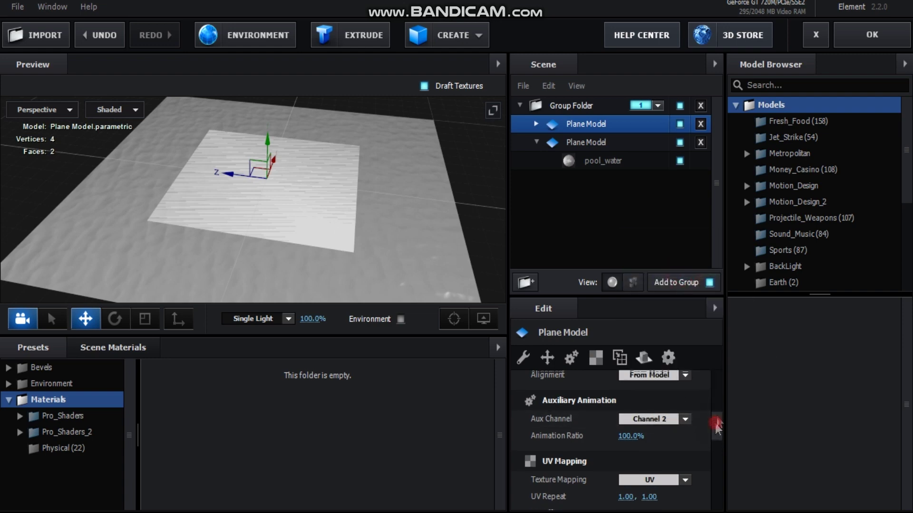
drag(716, 426, 722, 358)
Step: Size the new plane 2 × 2 and raise it to Y 0.02
click(624, 399)
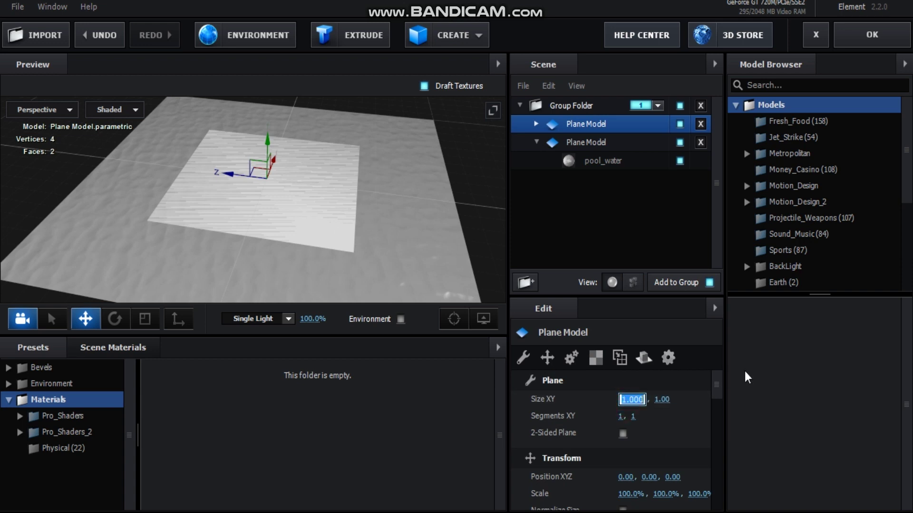
text(2)
key(Tab)
text(2)
key(Return)
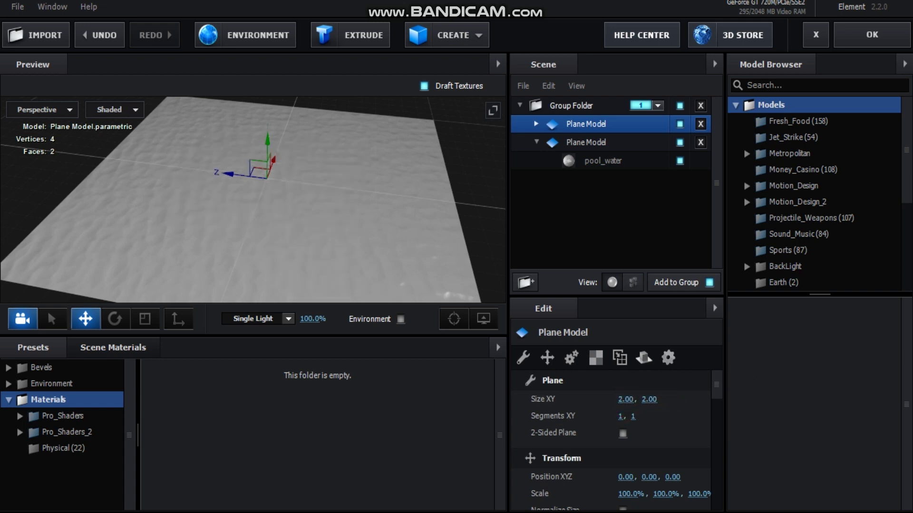
click(268, 156)
drag(268, 156, 268, 153)
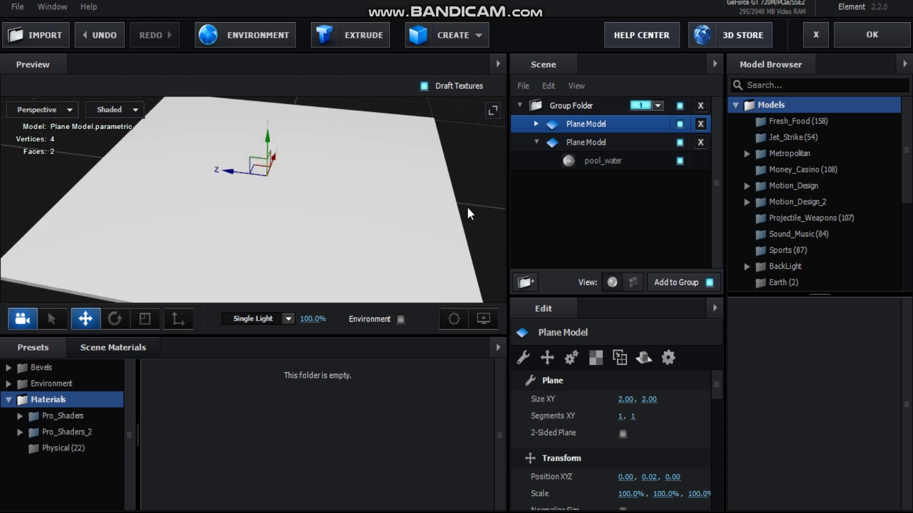
Step: Apply the Pro_Shaders Translucent tide material to the raised plane
double_click(68, 418)
drag(127, 414, 127, 478)
click(96, 468)
scroll(383, 440, down, 2)
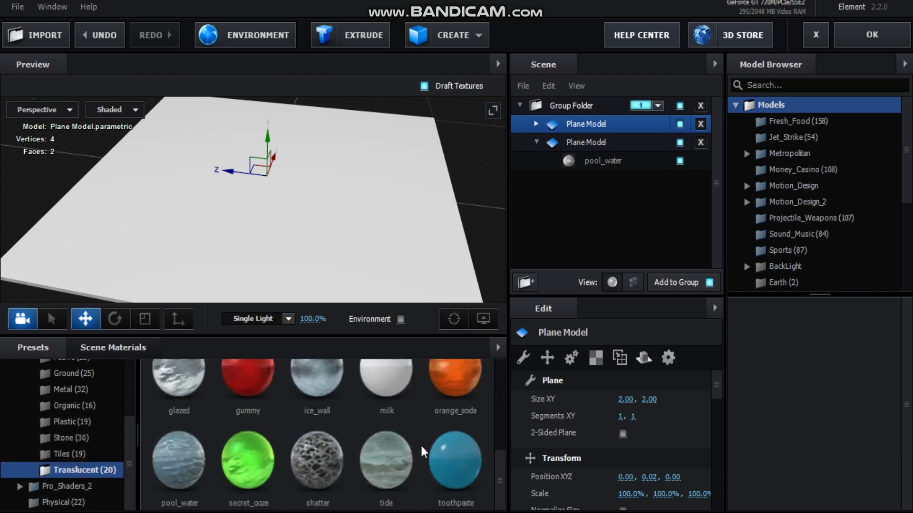
drag(390, 466, 332, 252)
scroll(57, 418, up, 2)
scroll(55, 418, up, 3)
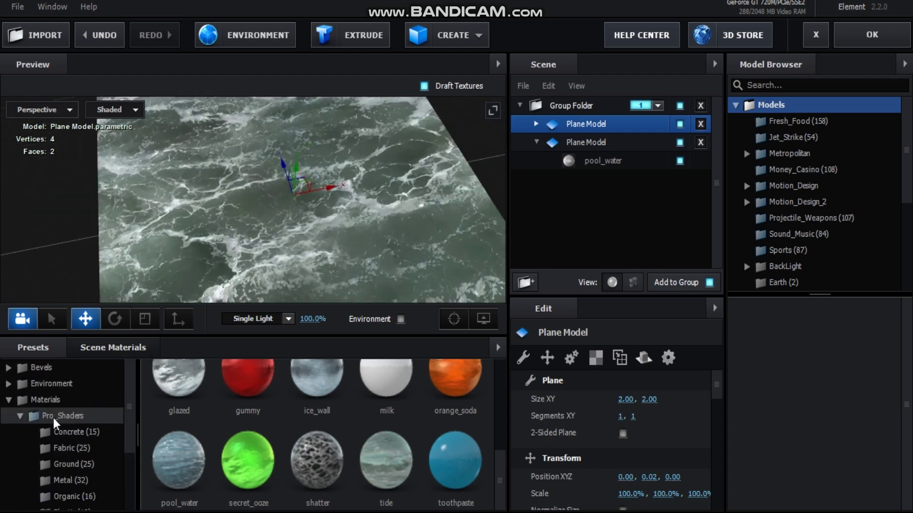
click(11, 403)
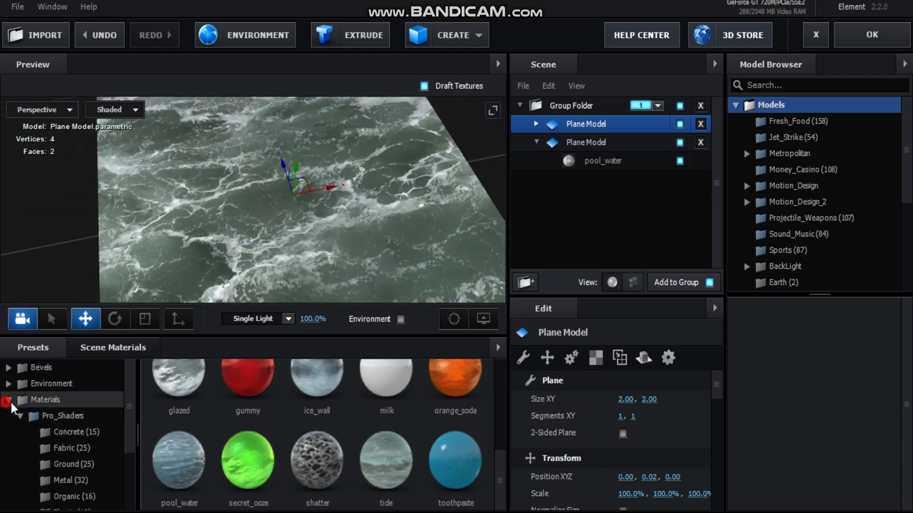
Step: Set the tide diffuse texture to -100% saturation and 0.46 input levels black point
click(537, 123)
click(582, 140)
scroll(637, 426, up, 3)
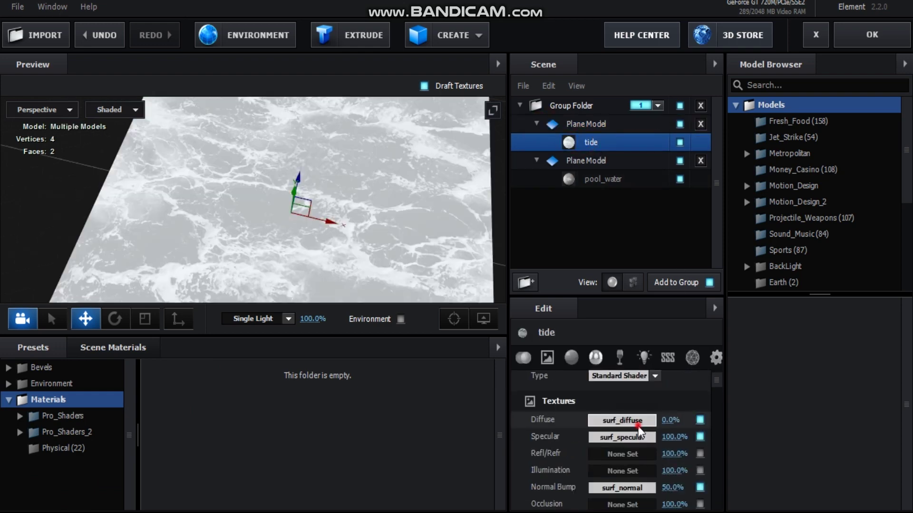
click(625, 406)
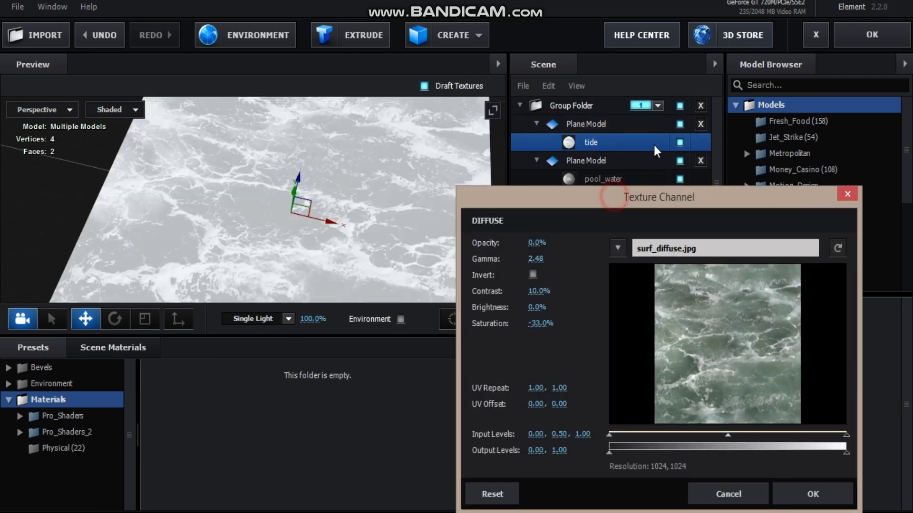
drag(612, 198, 649, 113)
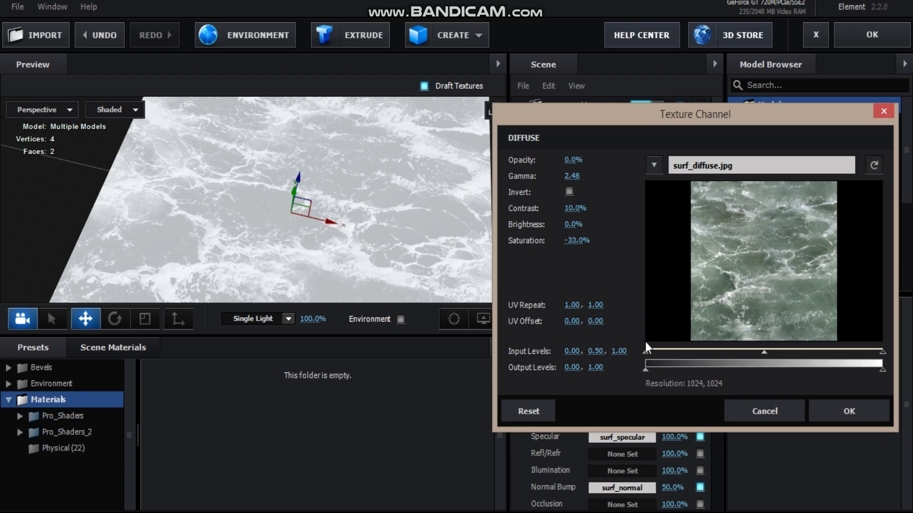
drag(585, 242, 581, 242)
drag(646, 353, 754, 357)
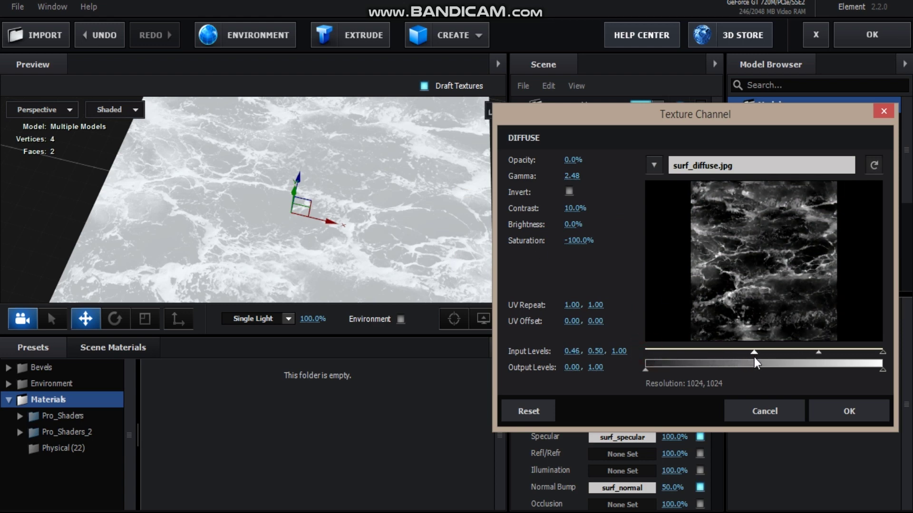
click(838, 412)
drag(476, 251, 410, 212)
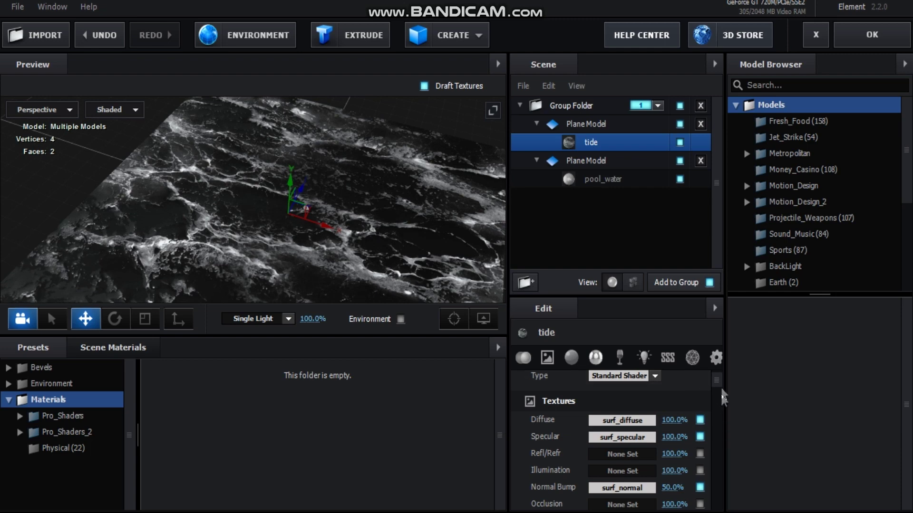
click(596, 127)
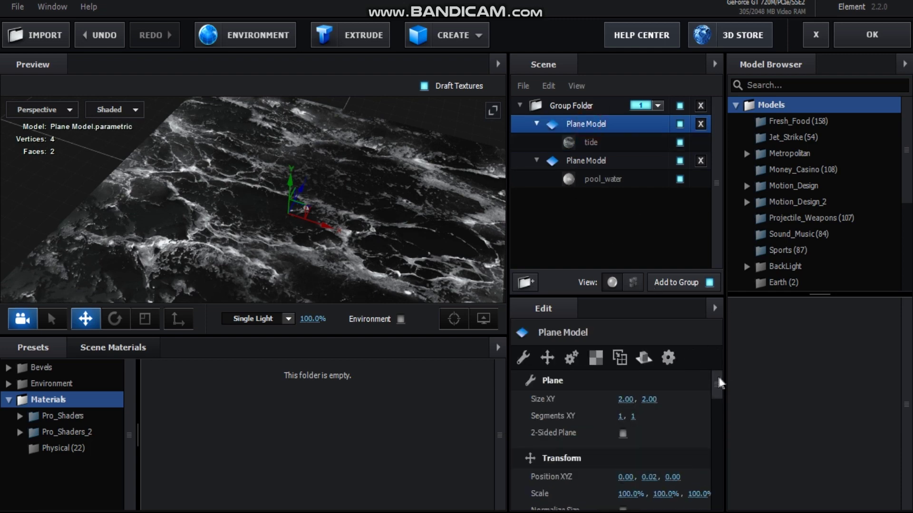
Step: Set the tide plane's UV Repeat to 8 × 7
drag(715, 382, 711, 429)
click(624, 470)
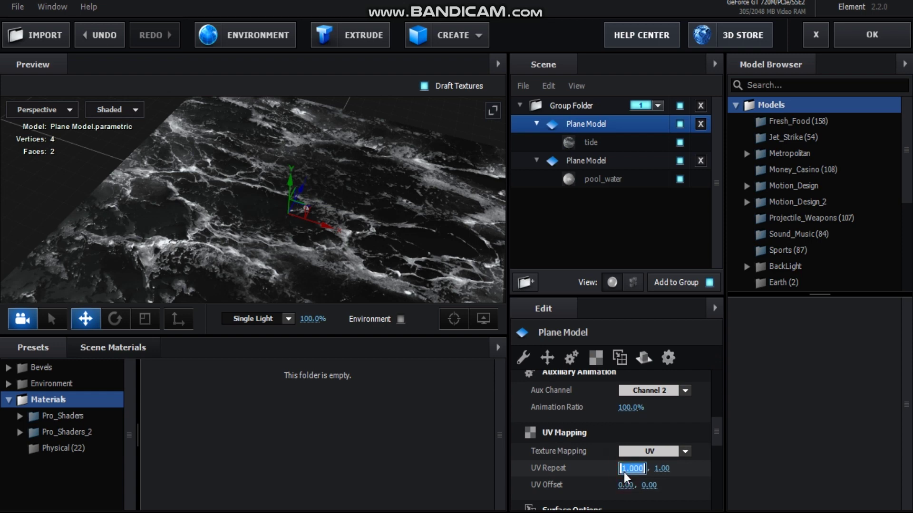
text(8)
key(Tab)
text(7)
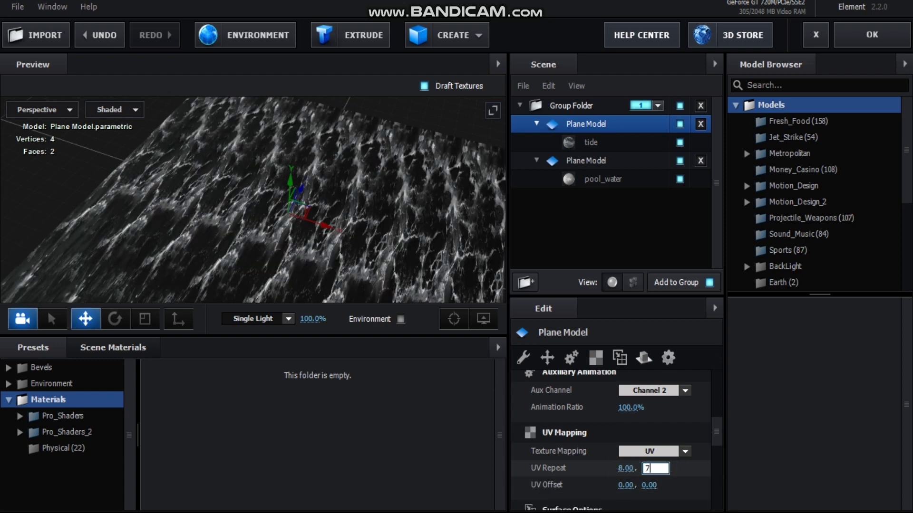
key(Return)
drag(341, 289, 328, 224)
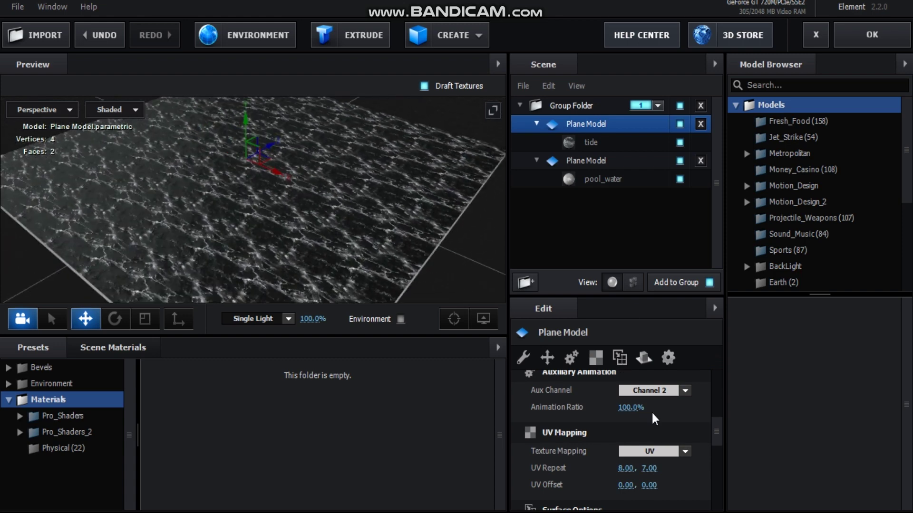
Step: Set the tide material's Blend Mode to Add
click(589, 141)
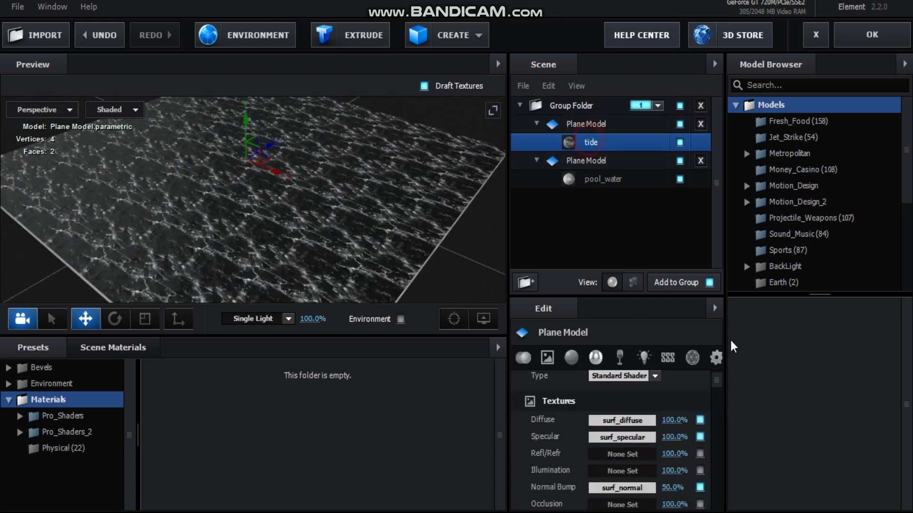
click(715, 358)
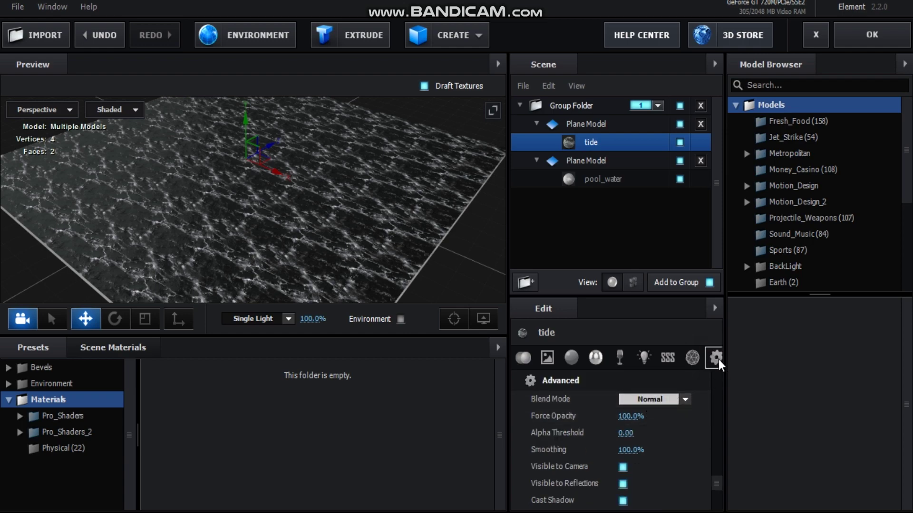
click(646, 400)
click(668, 418)
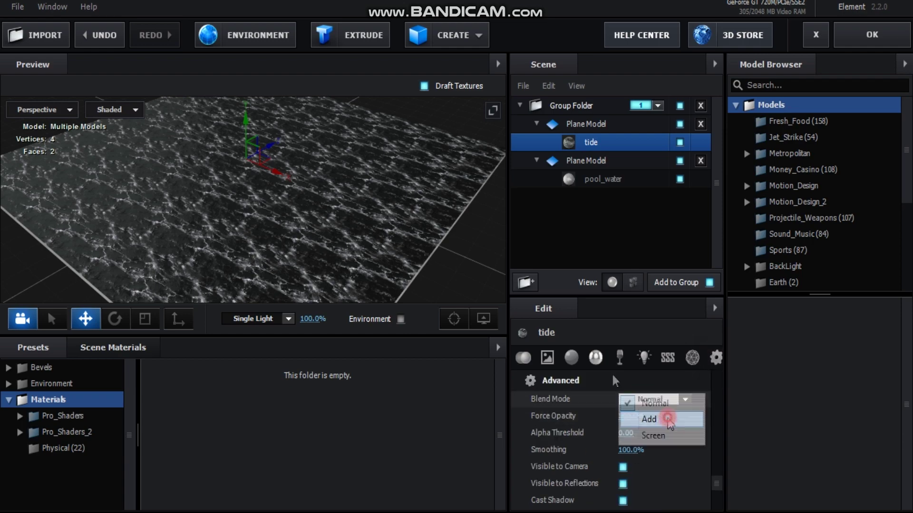
Step: Duplicate the water plane model to create a third plane
click(620, 126)
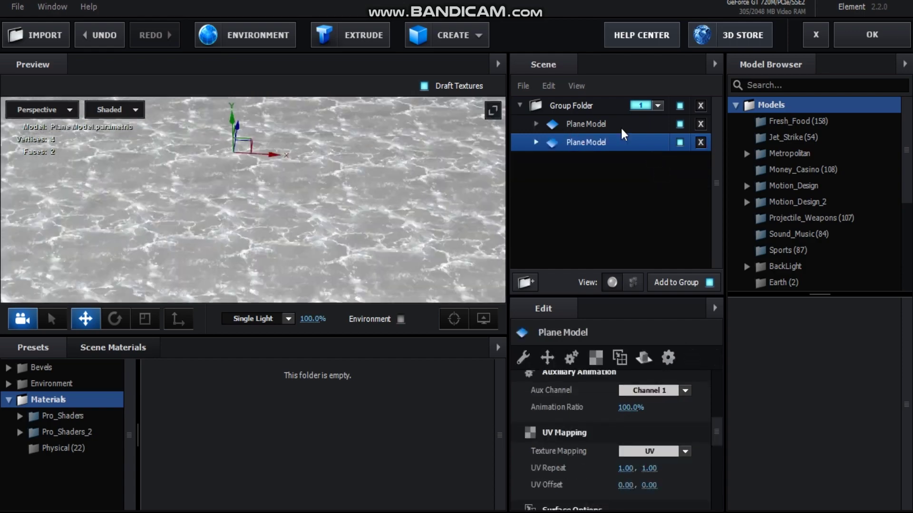
key(ctrl+d)
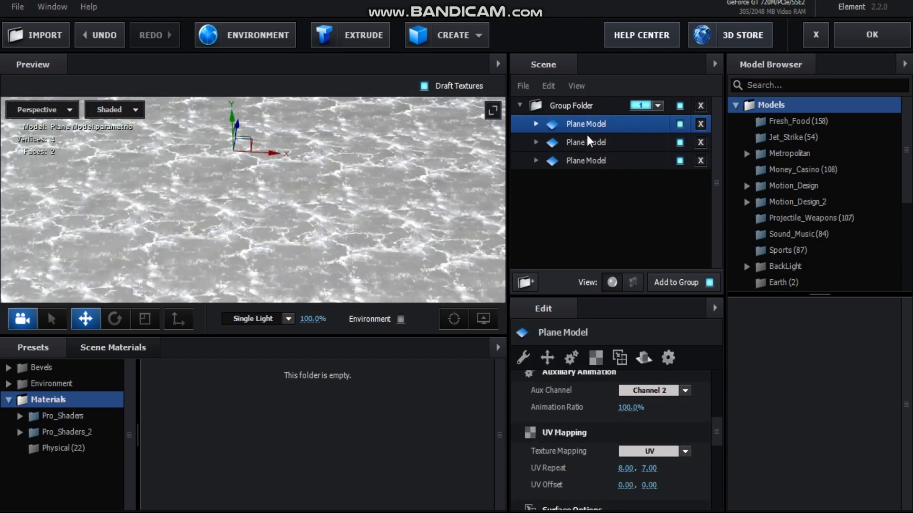
click(362, 189)
drag(362, 189, 334, 167)
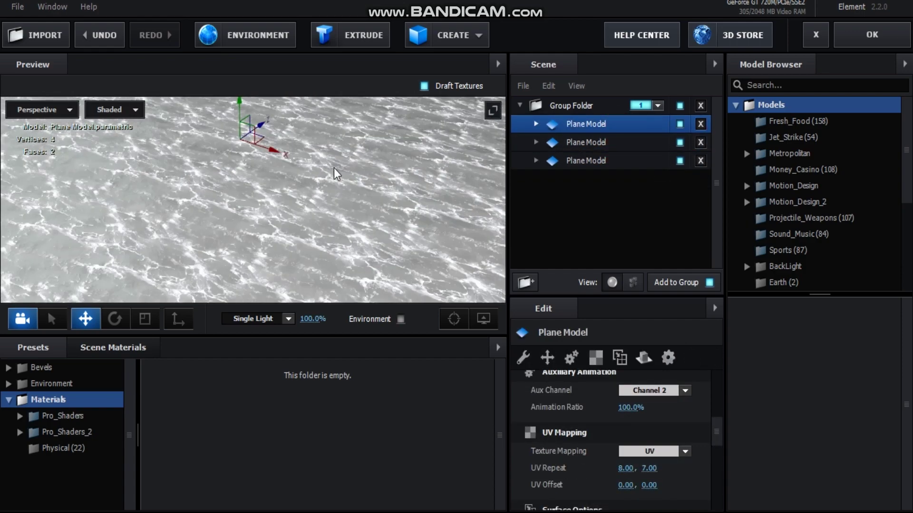
click(536, 124)
click(592, 141)
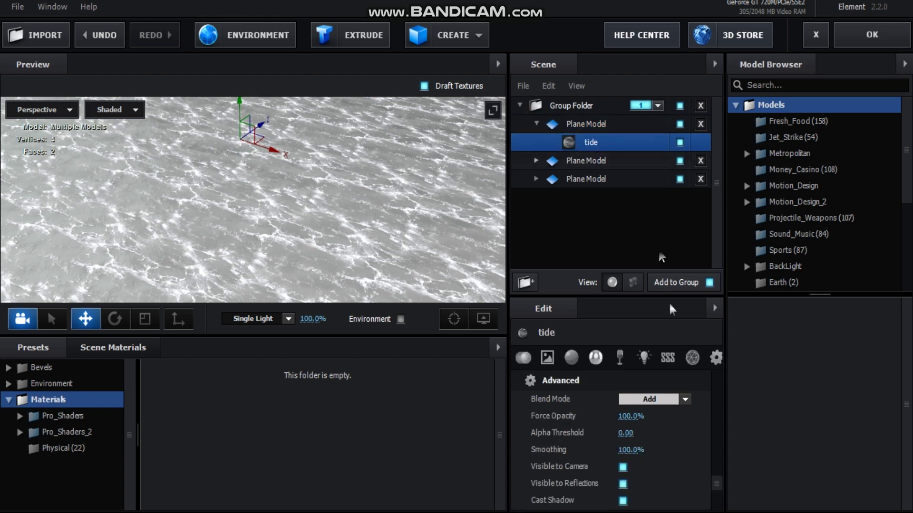
drag(720, 486, 707, 387)
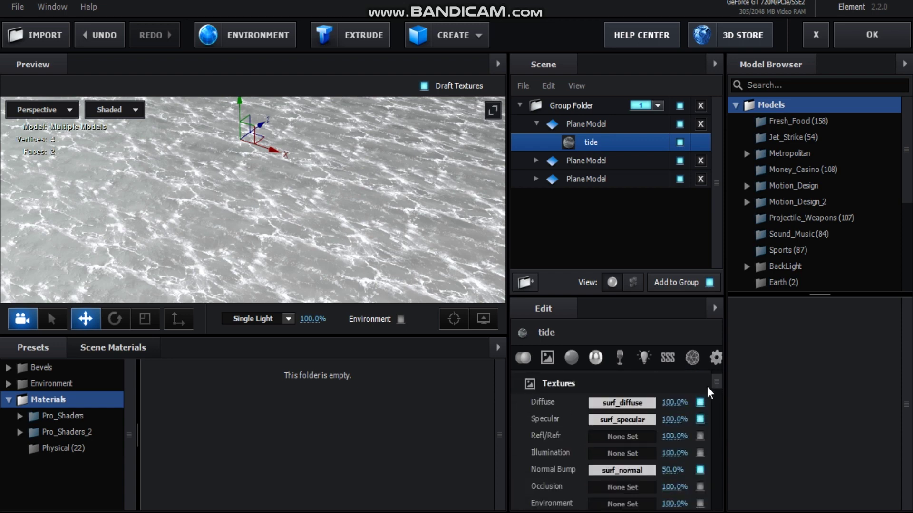
Step: Give the plane Channel 3, UV Repeat 3 × 3 and Box (Preserve Aspect) mapping
click(596, 123)
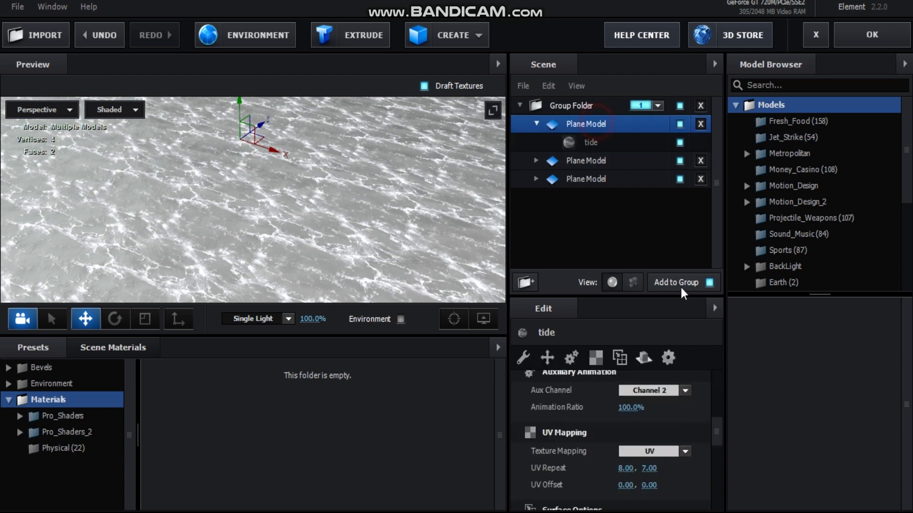
click(668, 394)
click(679, 263)
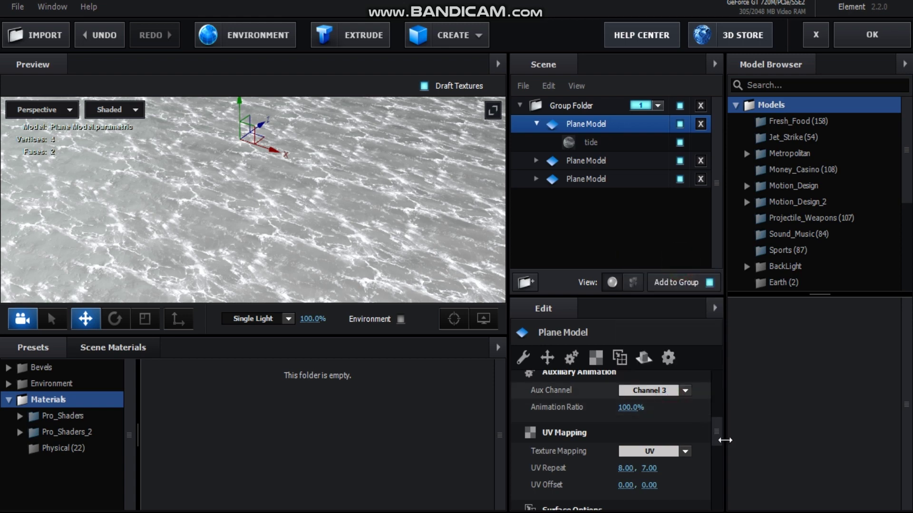
mouse_move(715, 433)
mouse_down()
mouse_move(720, 391)
mouse_move(709, 438)
mouse_up()
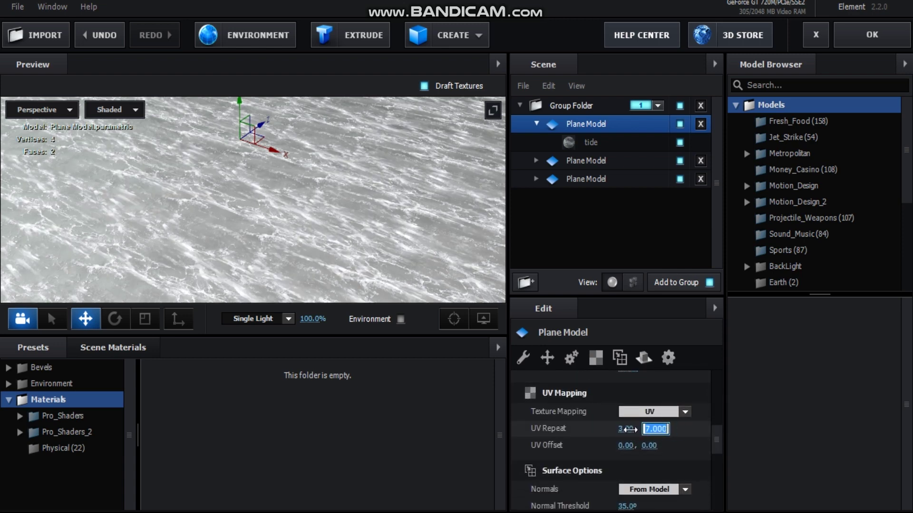
key(Return)
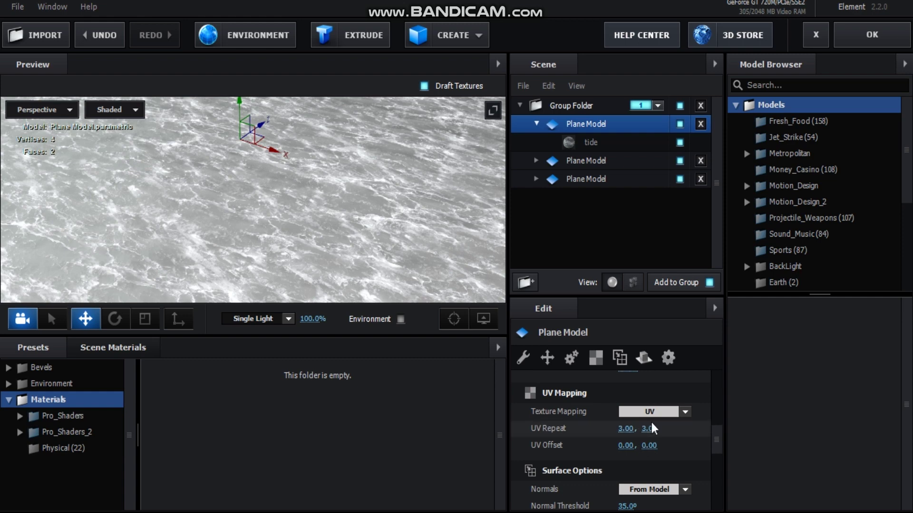
click(652, 416)
click(689, 261)
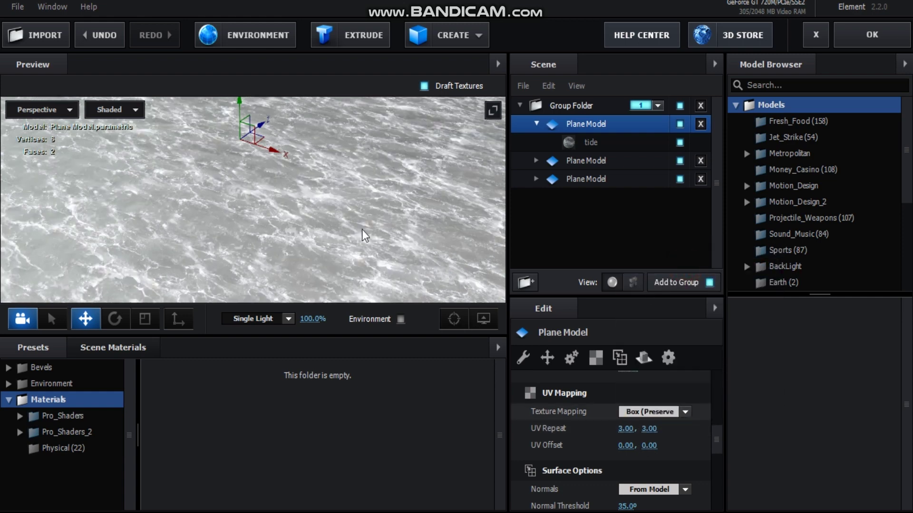
scroll(362, 233, down, 2)
Step: Switch the second water plane's texture mapping to Box (Preserve Aspect)
click(594, 166)
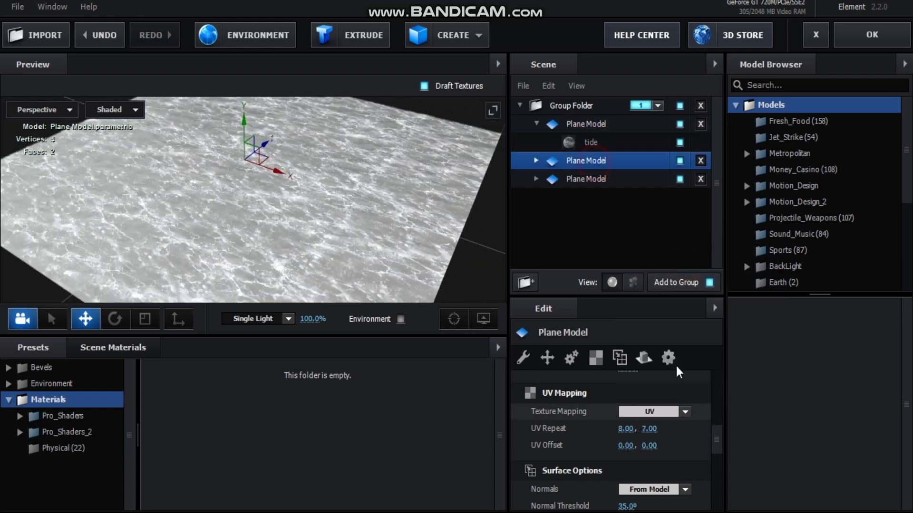
click(666, 412)
click(675, 266)
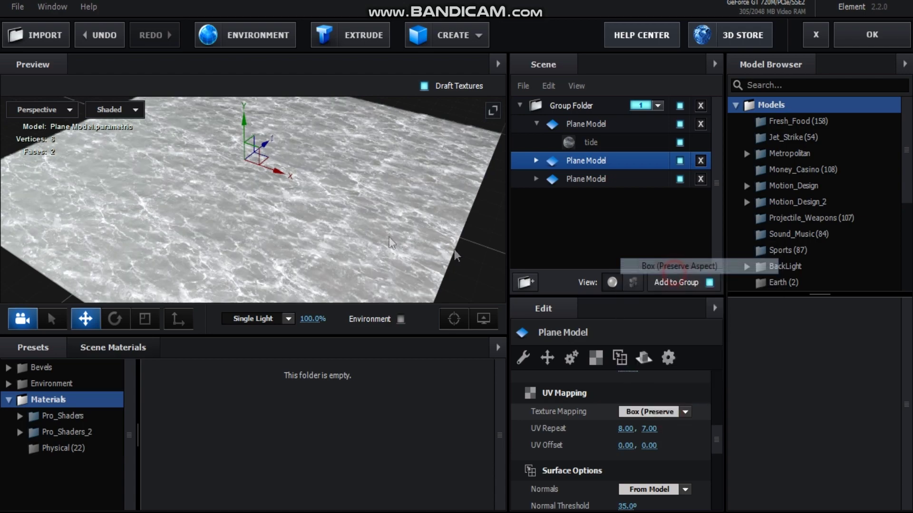
drag(373, 231, 563, 166)
scroll(284, 229, up, 3)
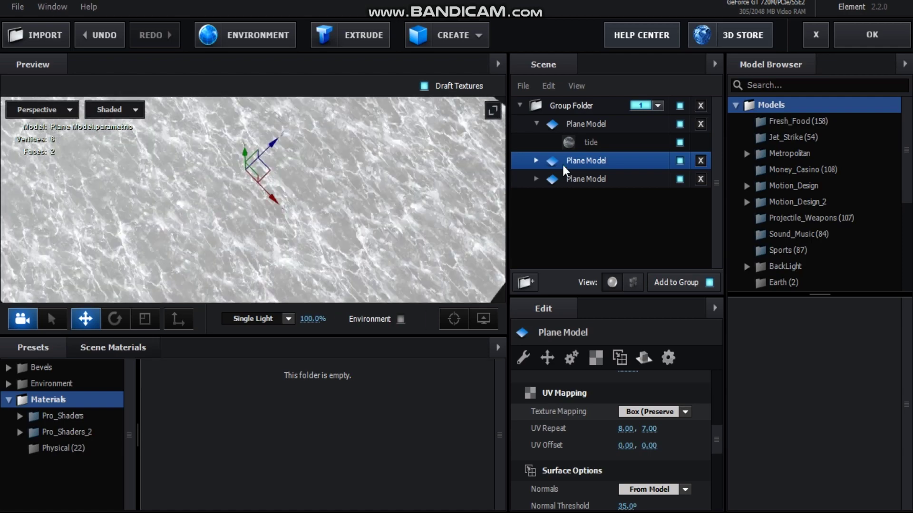
Step: Set the tide diffuse texture's input levels to 0.44 and apply the Element 3D scene
click(580, 146)
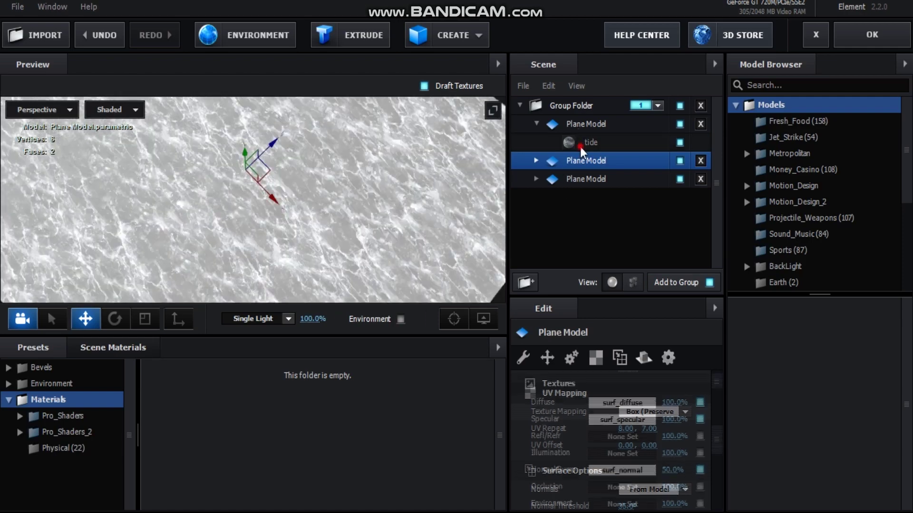
click(635, 398)
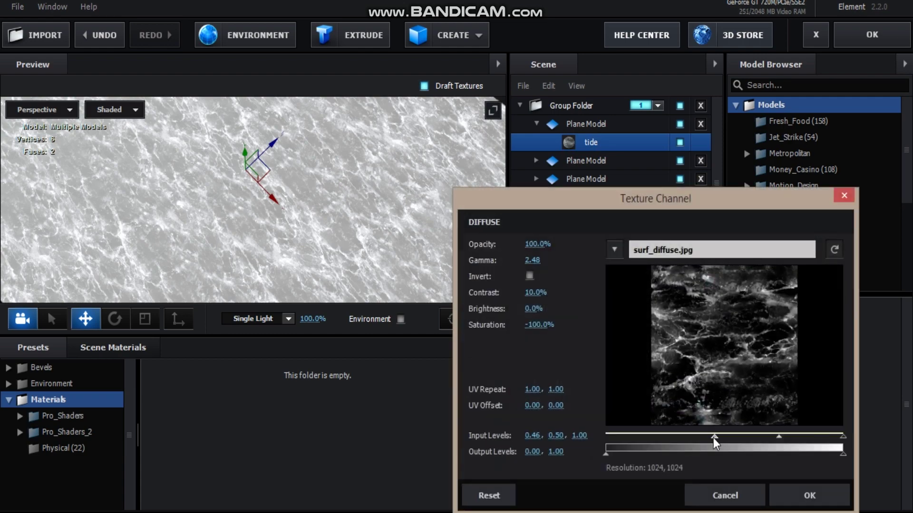
mouse_move(713, 438)
mouse_down()
mouse_move(736, 436)
mouse_move(709, 435)
mouse_up()
click(809, 495)
scroll(341, 232, down, 5)
drag(341, 232, 250, 199)
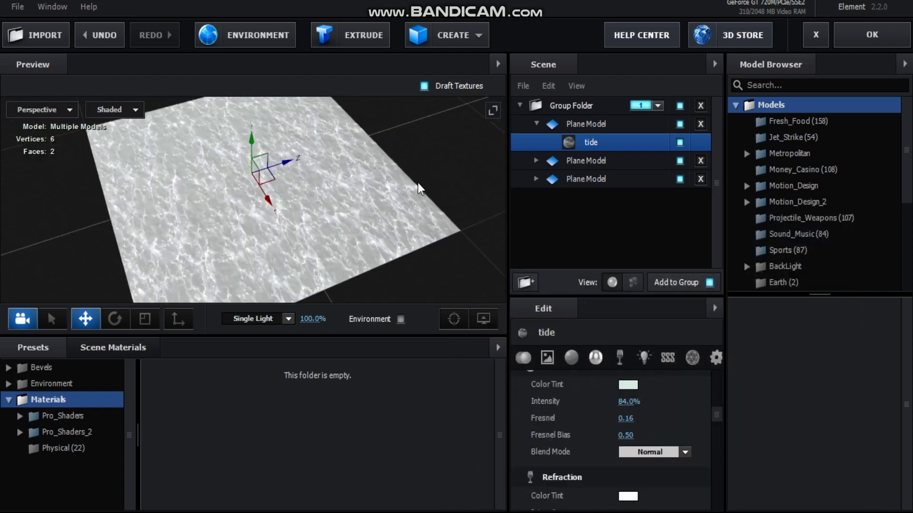
click(847, 32)
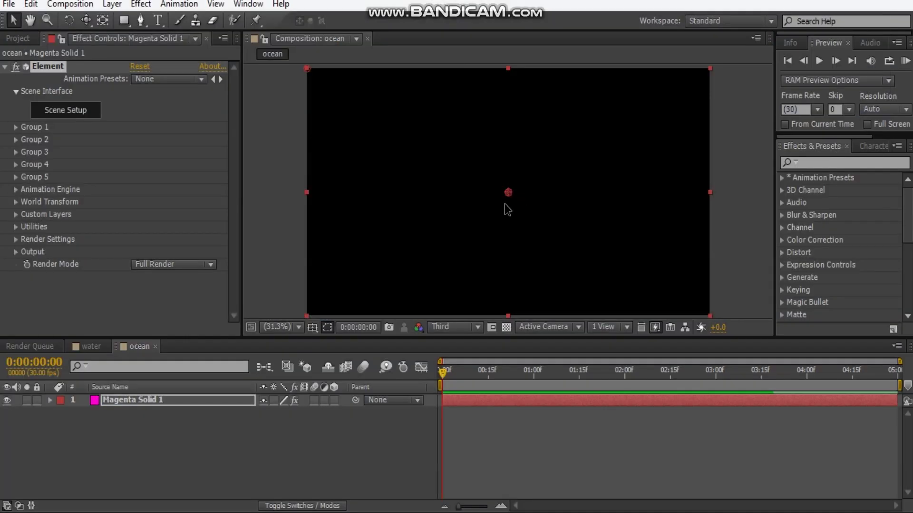
Step: Add Camera 1 to the ocean comp with default settings
click(112, 4)
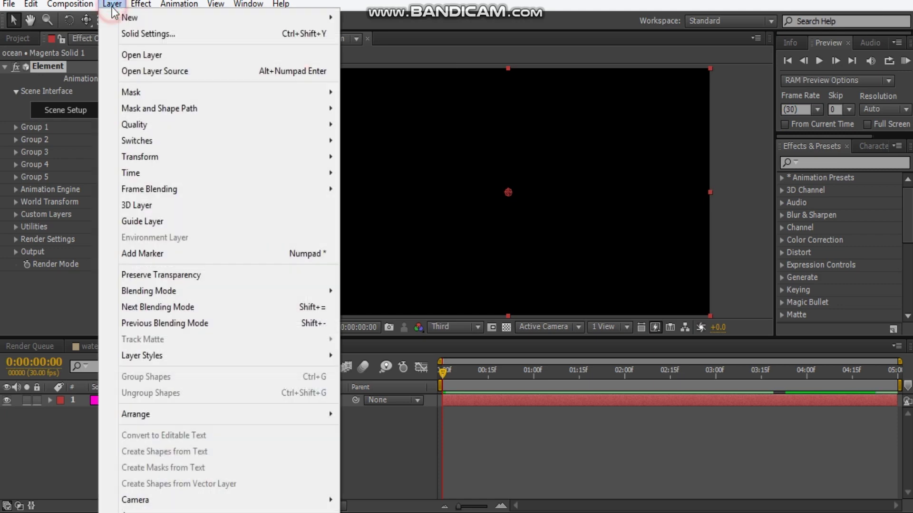
mouse_move(309, 17)
click(383, 65)
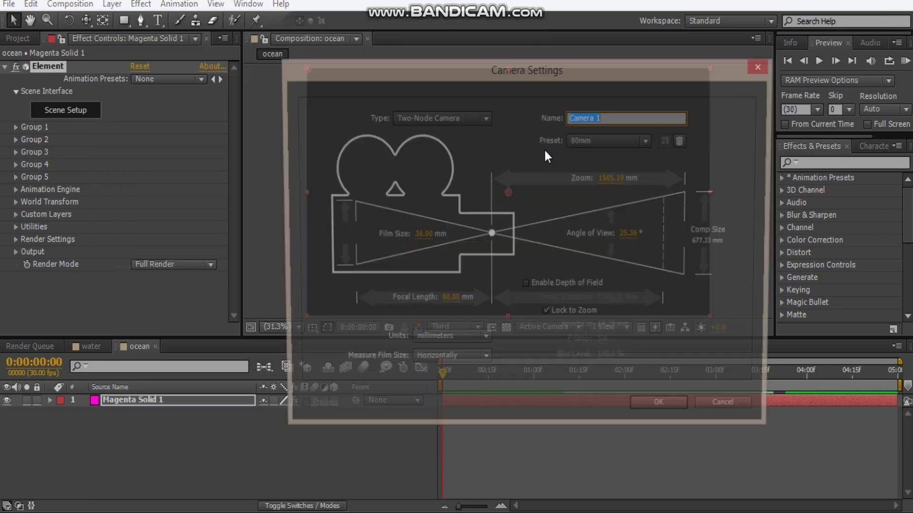
click(661, 412)
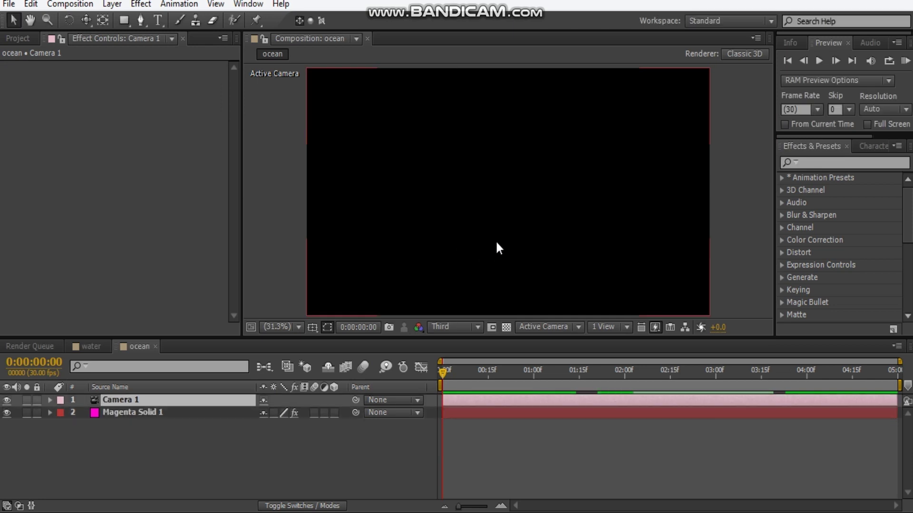
Step: Orbit and track Camera 1 so the water fills the frame to the horizon, then reopen Element 3D
key(c)
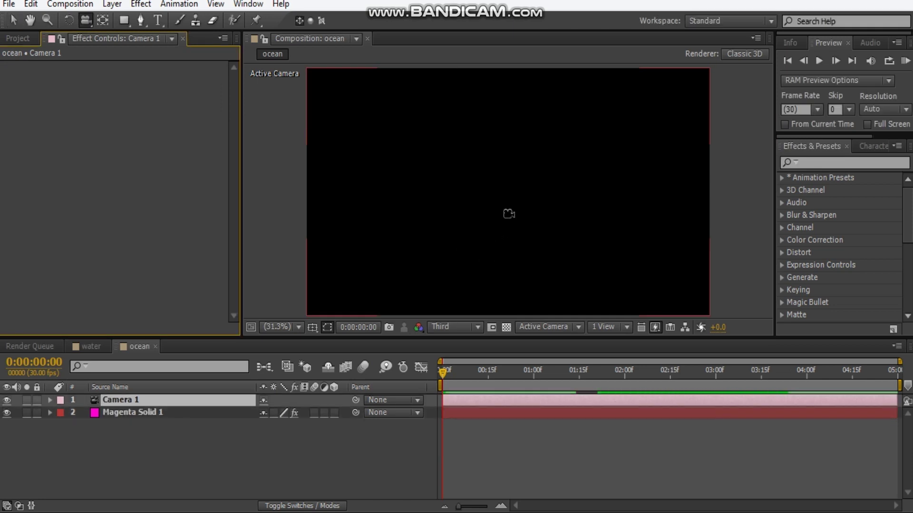
key(c)
drag(564, 199, 535, 209)
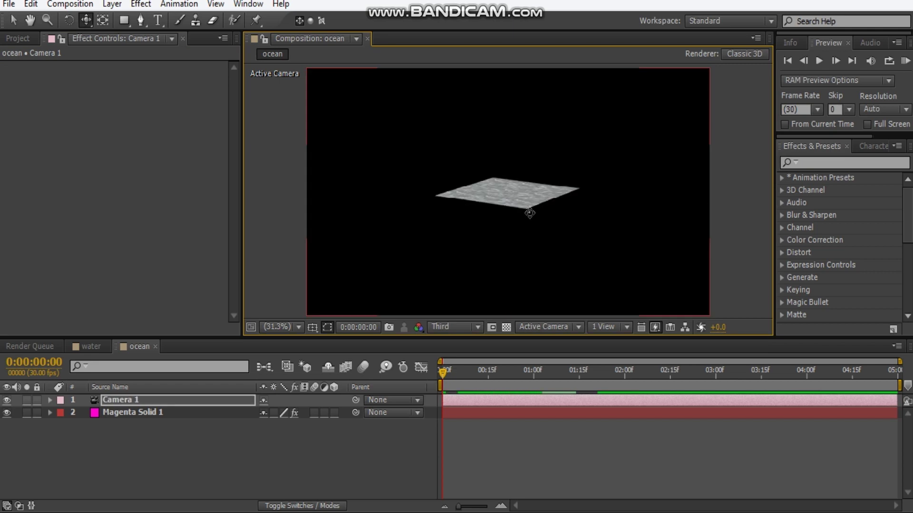
key(c)
drag(569, 305, 535, 170)
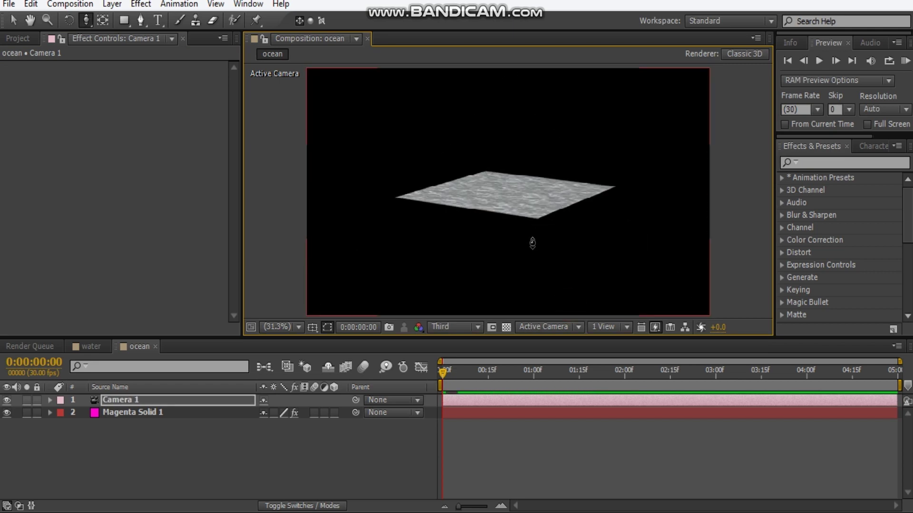
drag(533, 243, 531, 153)
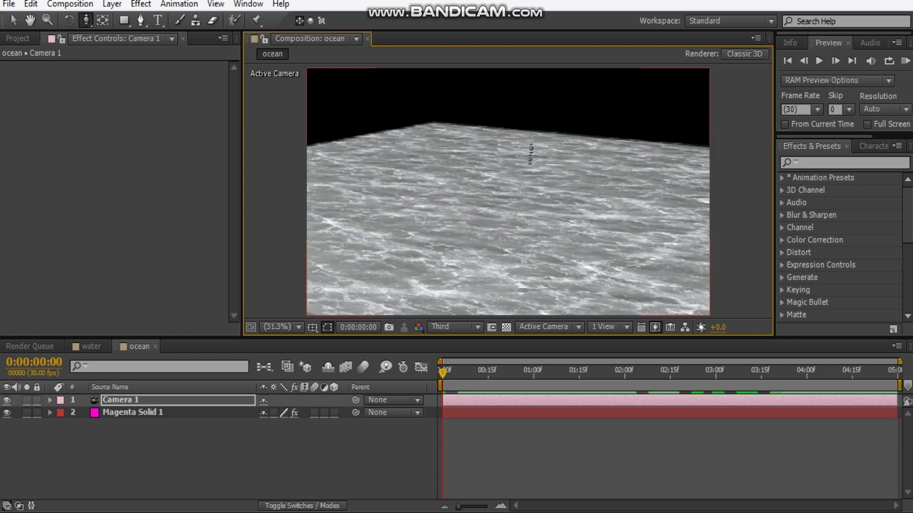
key(c)
drag(507, 215, 452, 280)
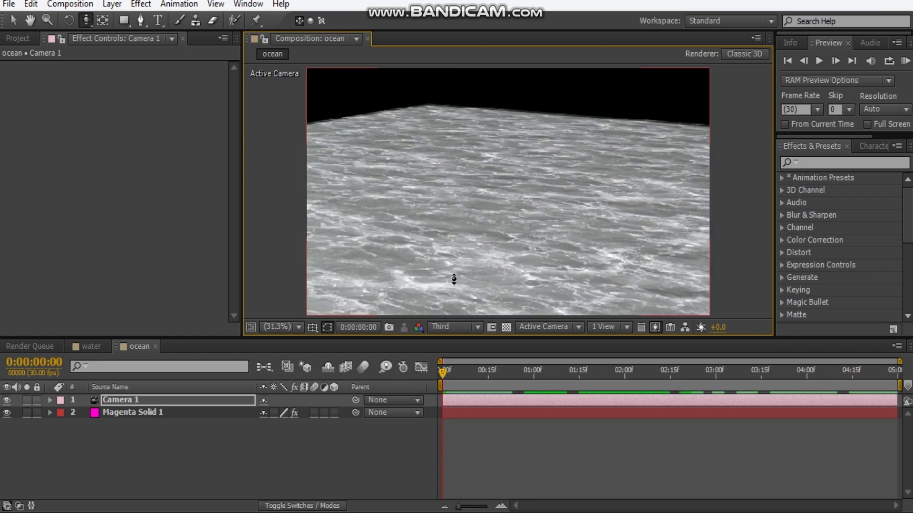
click(181, 412)
click(76, 110)
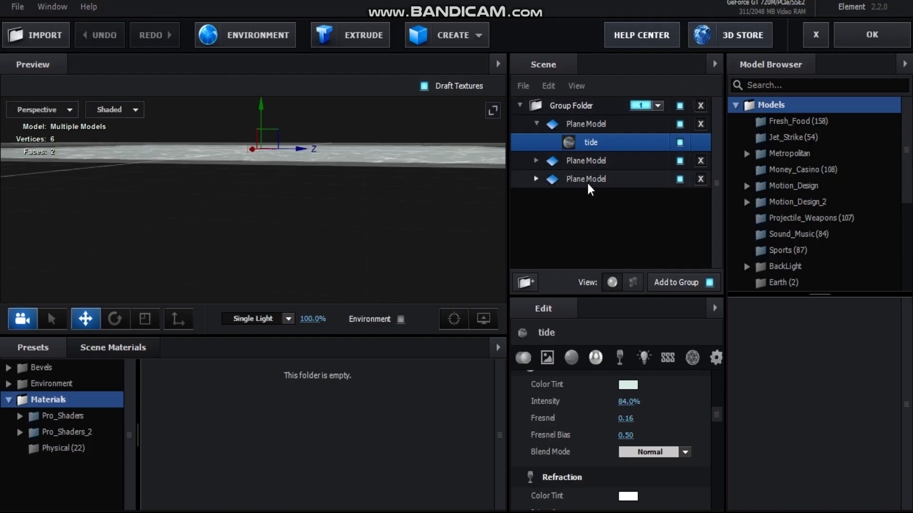
Step: Raise the third Plane Model's Y position to 0.01 and apply the Element 3D scene
click(587, 182)
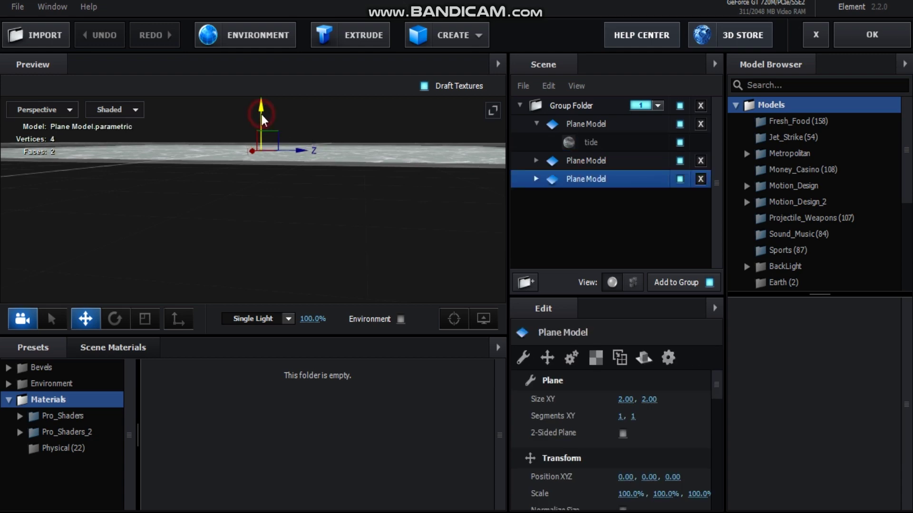
drag(262, 115, 261, 113)
drag(251, 188, 323, 176)
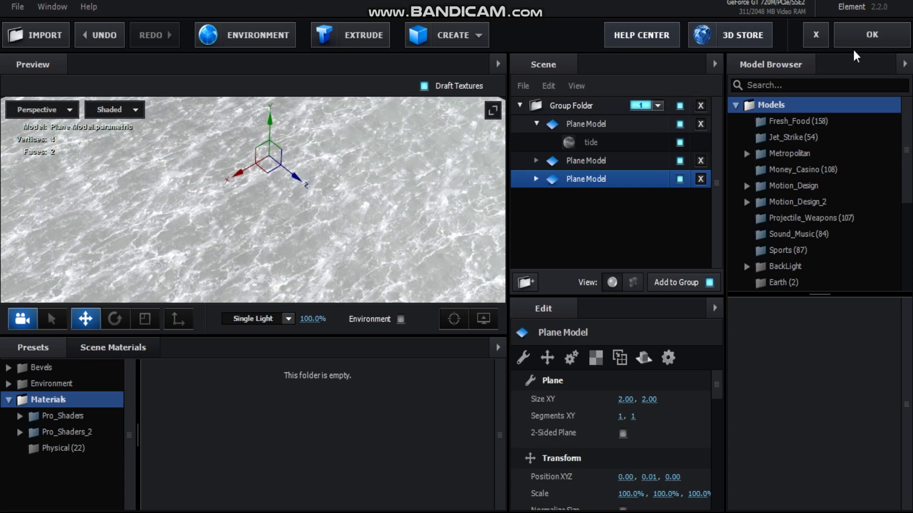
click(859, 36)
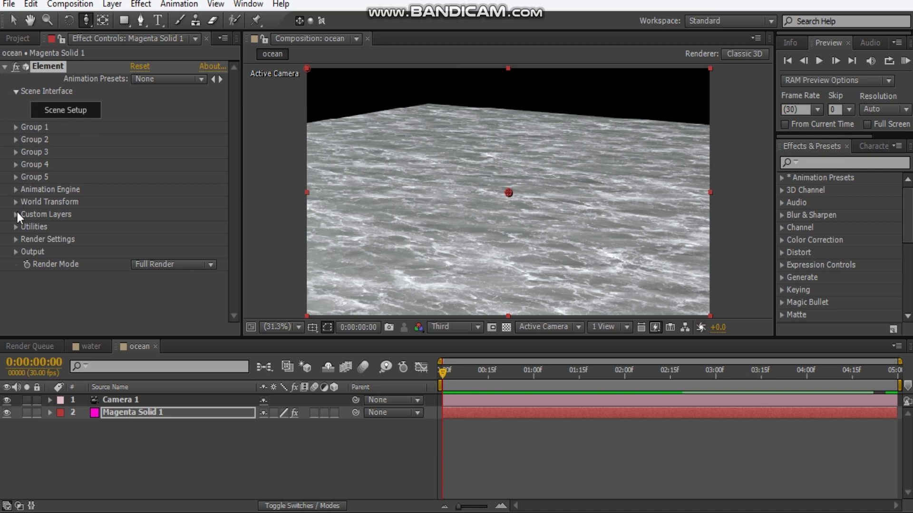
Step: Enable Fog in Element's Render Settings for the ocean scene
click(15, 240)
scroll(117, 253, down, 3)
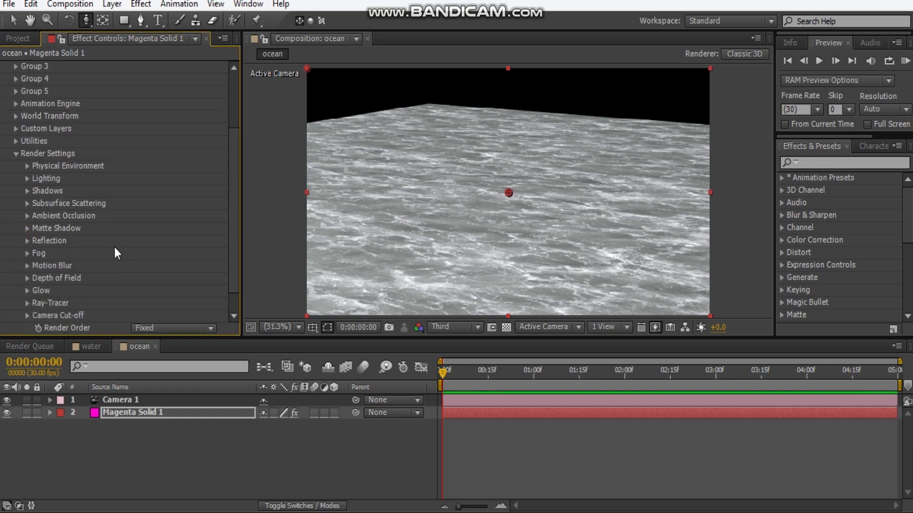
click(26, 218)
scroll(113, 211, down, 3)
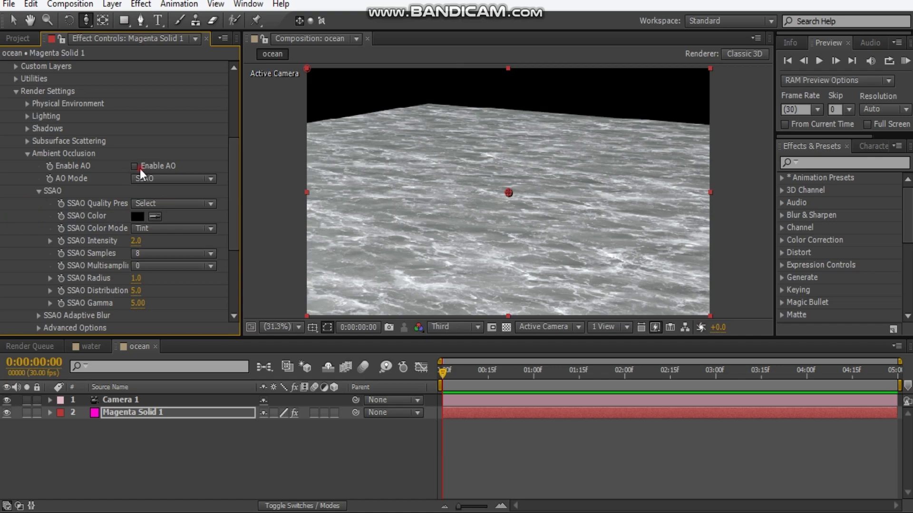
scroll(235, 193, up, 10)
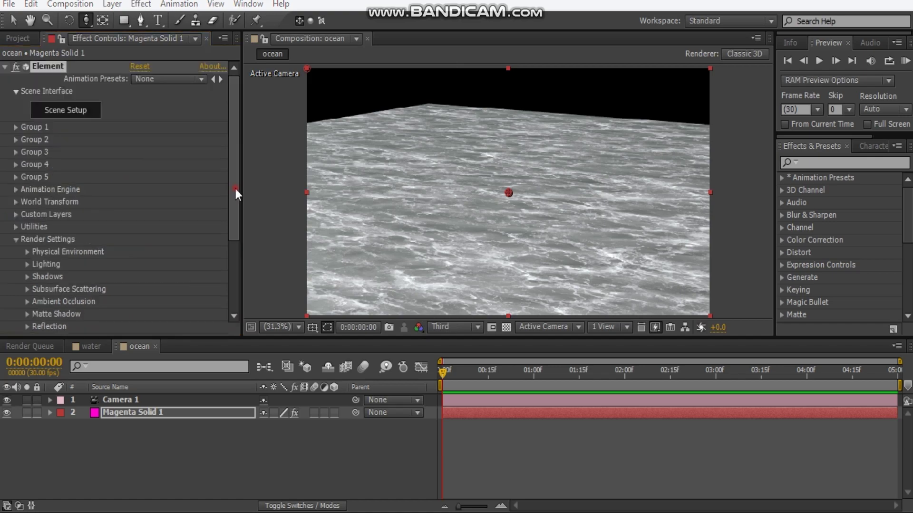
scroll(230, 271, down, 8)
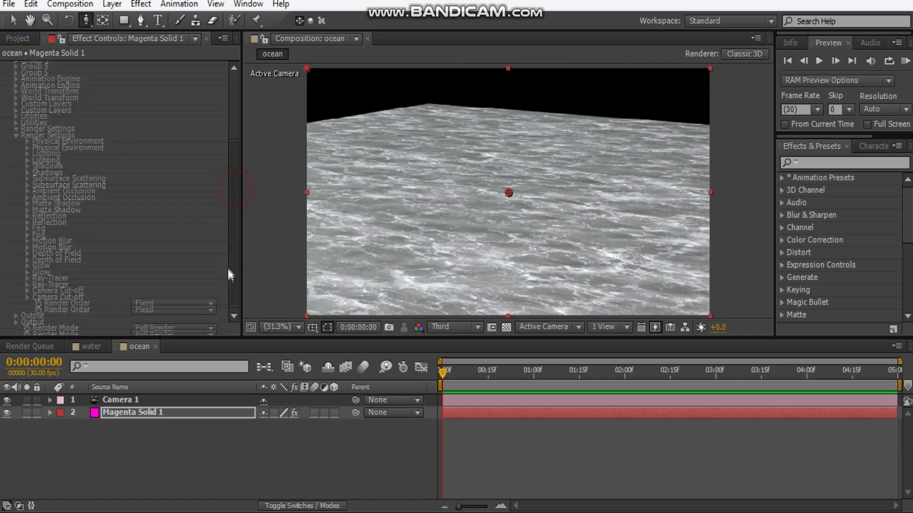
click(28, 229)
click(134, 241)
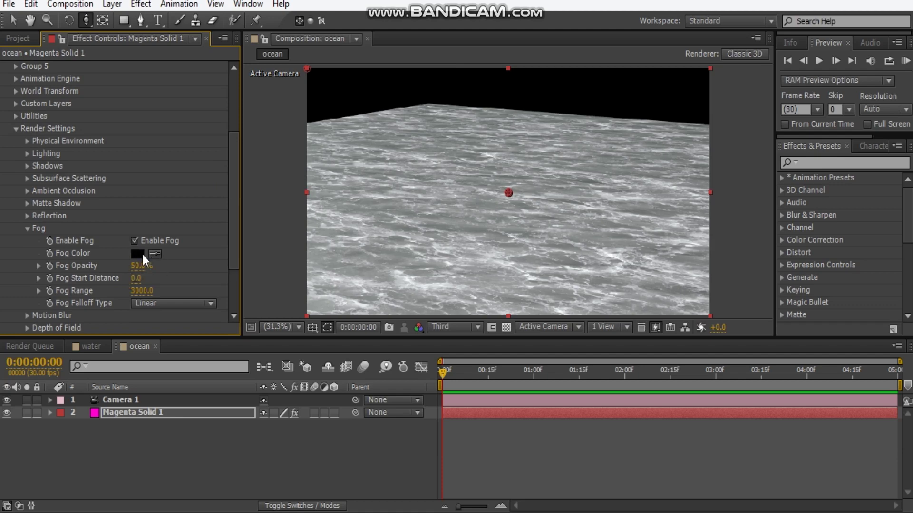
Step: Set the fog colour to a saturated blue (0078FF)
click(140, 253)
click(197, 257)
drag(197, 257, 197, 239)
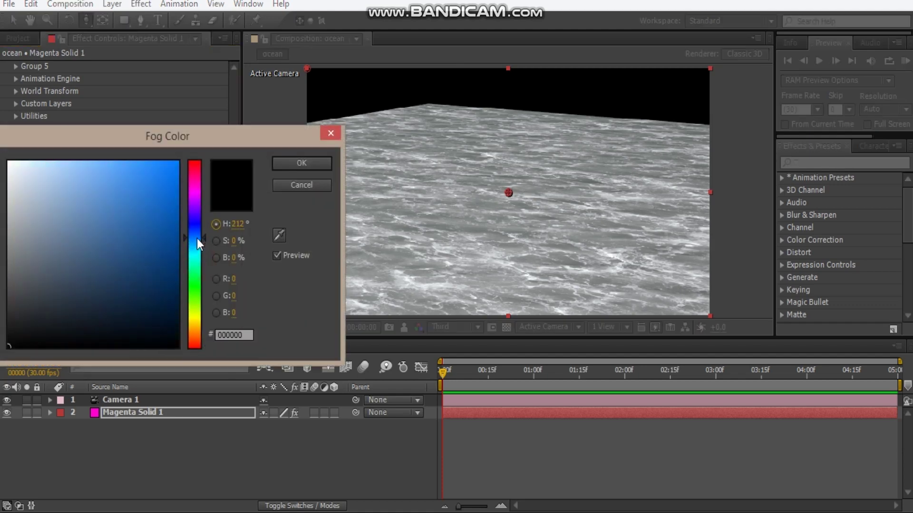
click(117, 183)
click(320, 167)
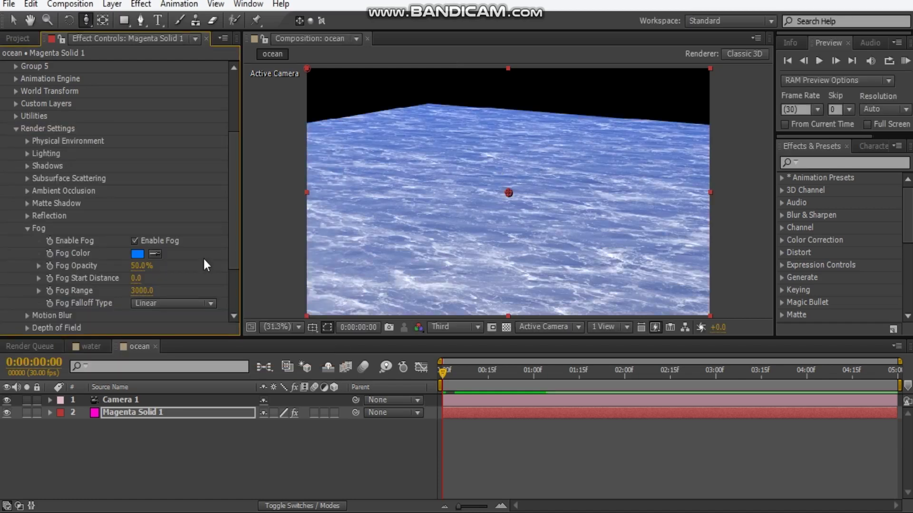
Step: Set fog opacity to 30% and fog start distance to 290
click(142, 266)
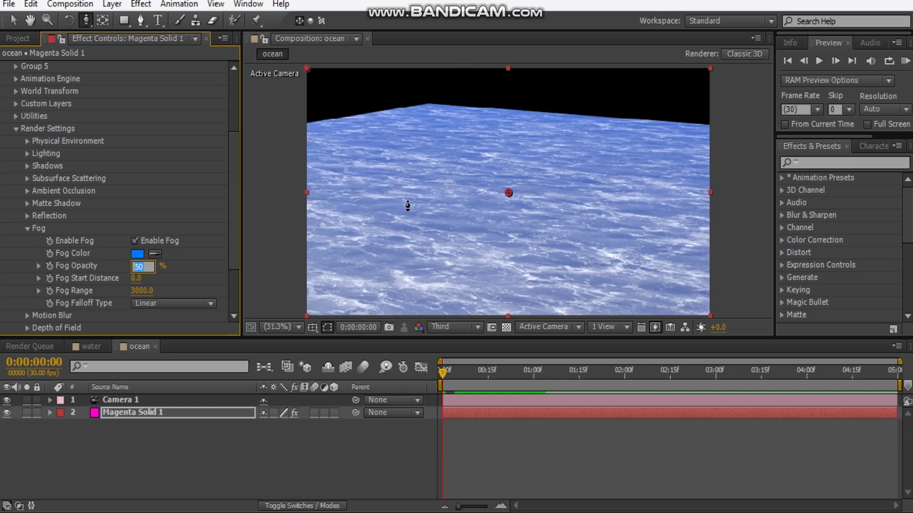
key(Return)
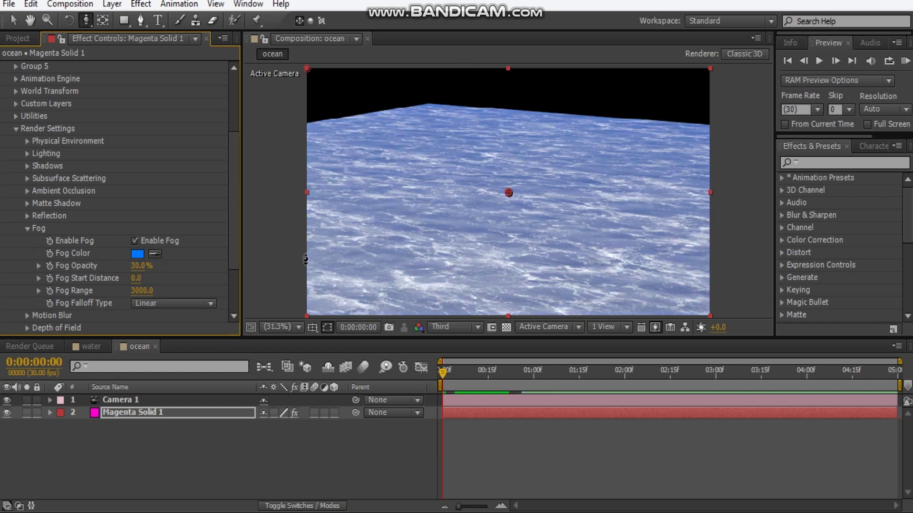
click(138, 279)
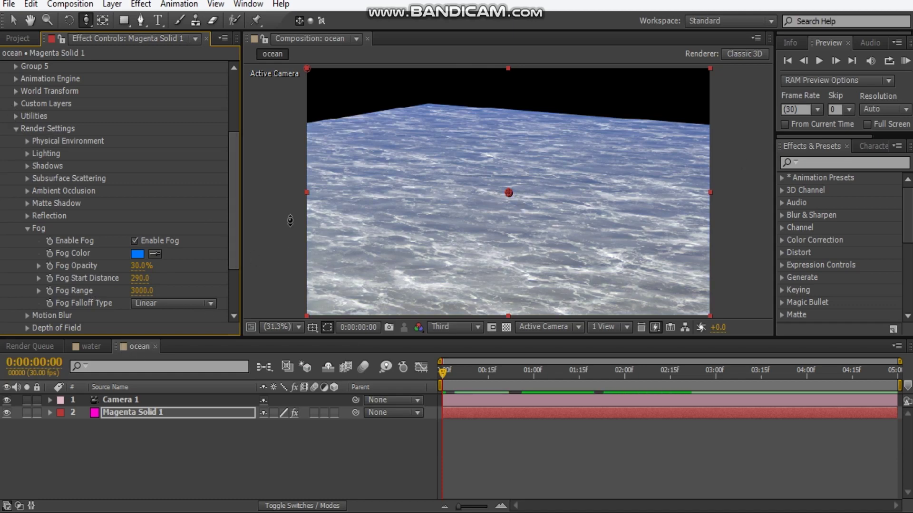
scroll(85, 257, down, 3)
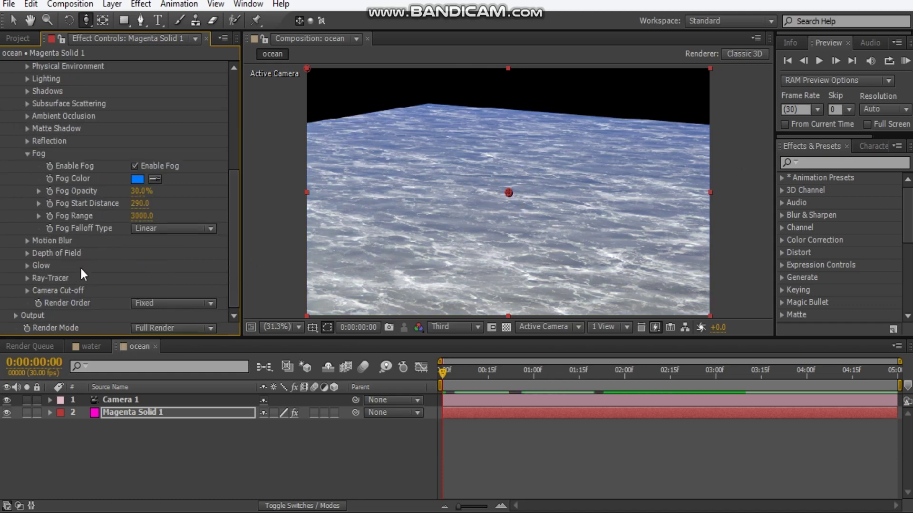
Step: Set Element's Output Multisampling to 32 and review the water close up at full size
click(16, 315)
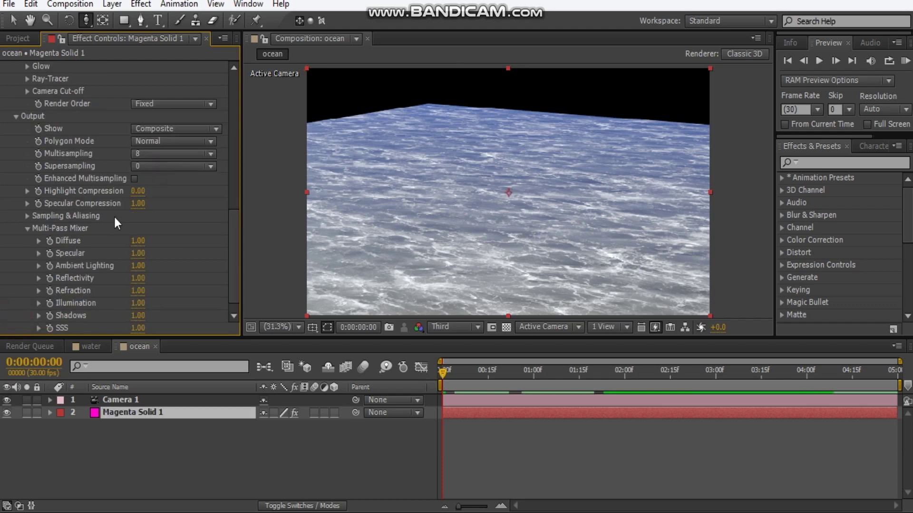
click(154, 143)
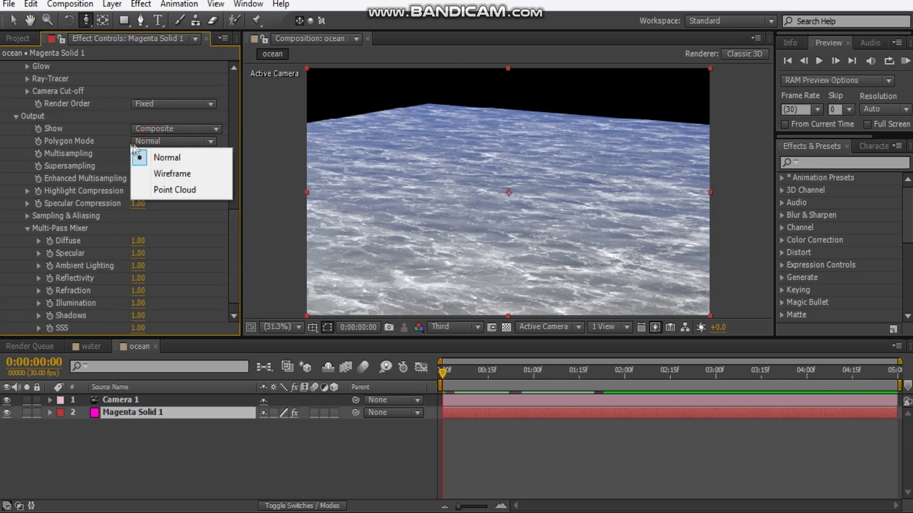
click(101, 153)
click(151, 154)
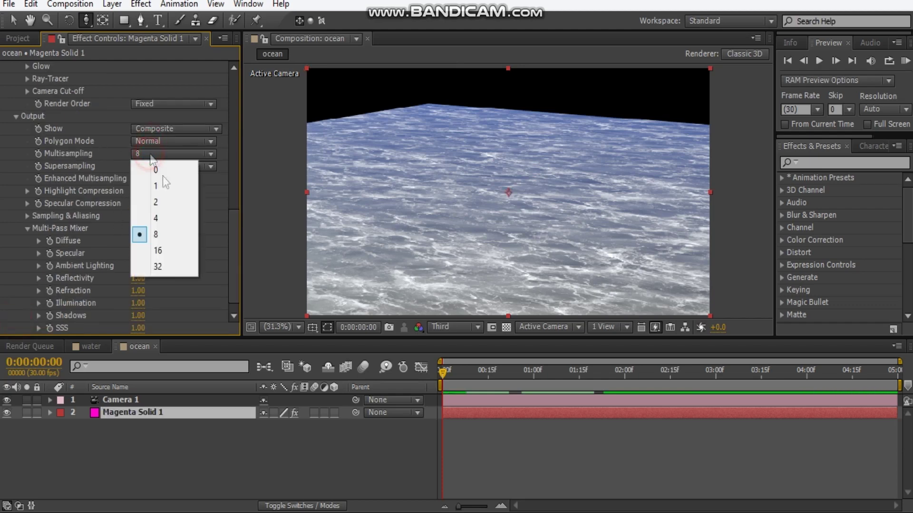
click(160, 265)
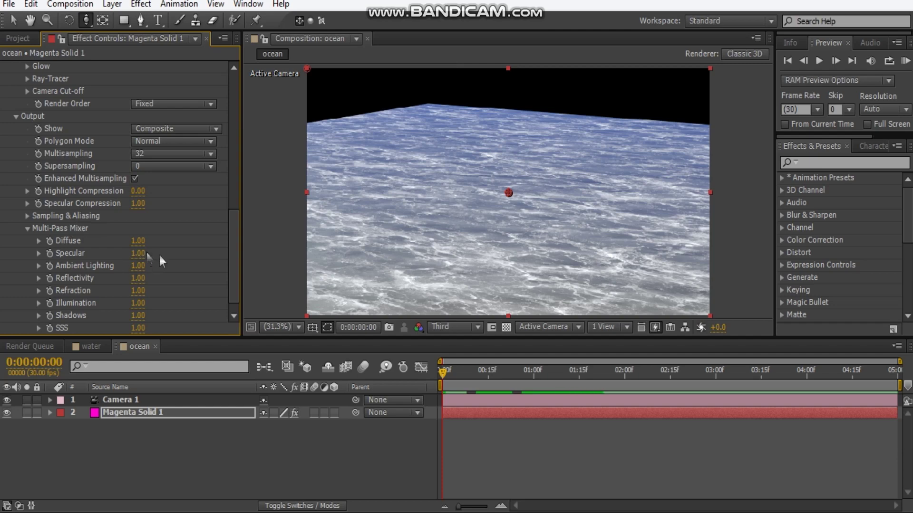
scroll(133, 271, down, 1)
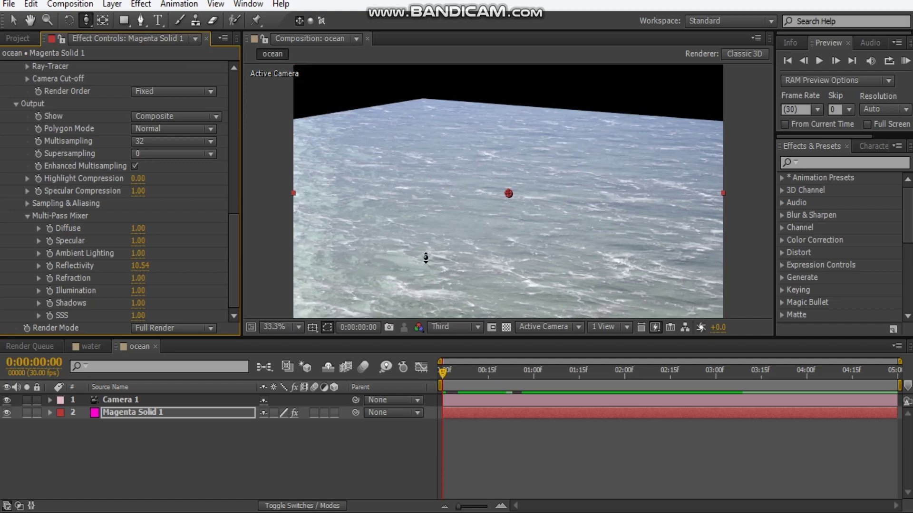
key(slash)
scroll(89, 269, up, 10)
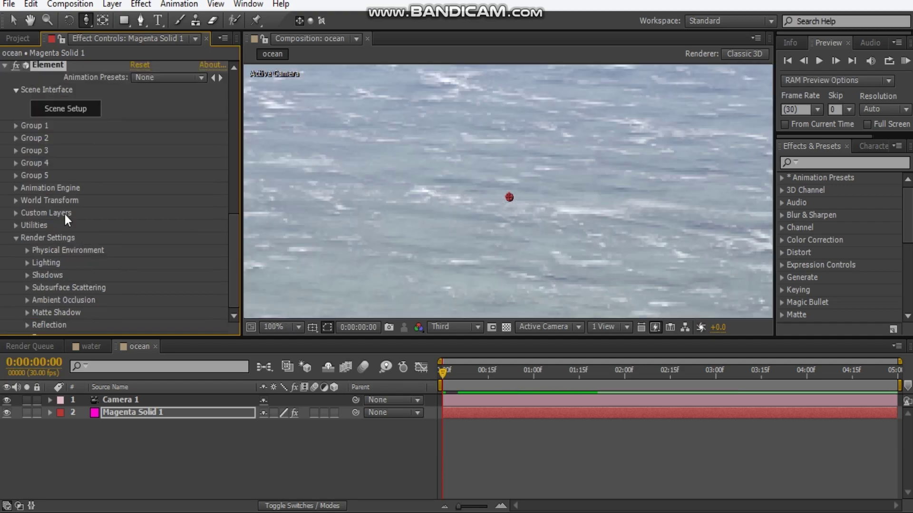
click(5, 67)
Step: Add Curves to the ocean layer and bend it down to darken the midtones
right_click(67, 134)
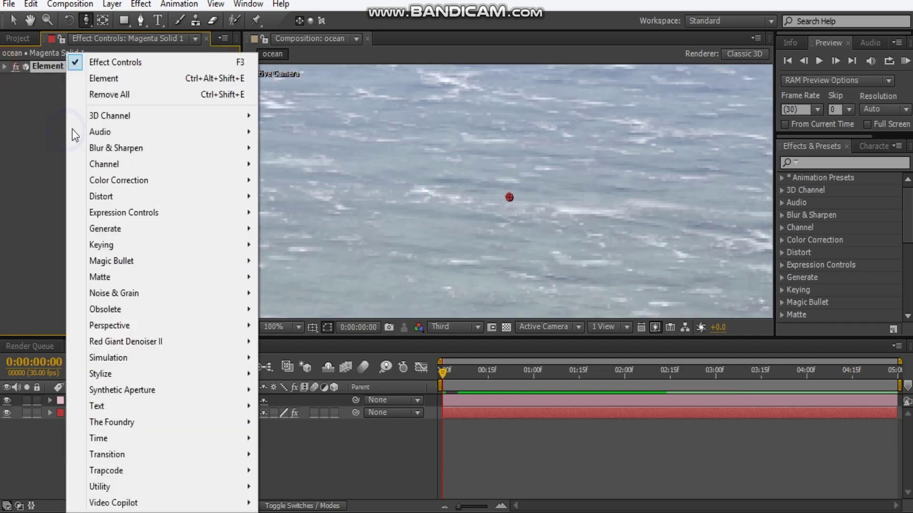
mouse_move(136, 182)
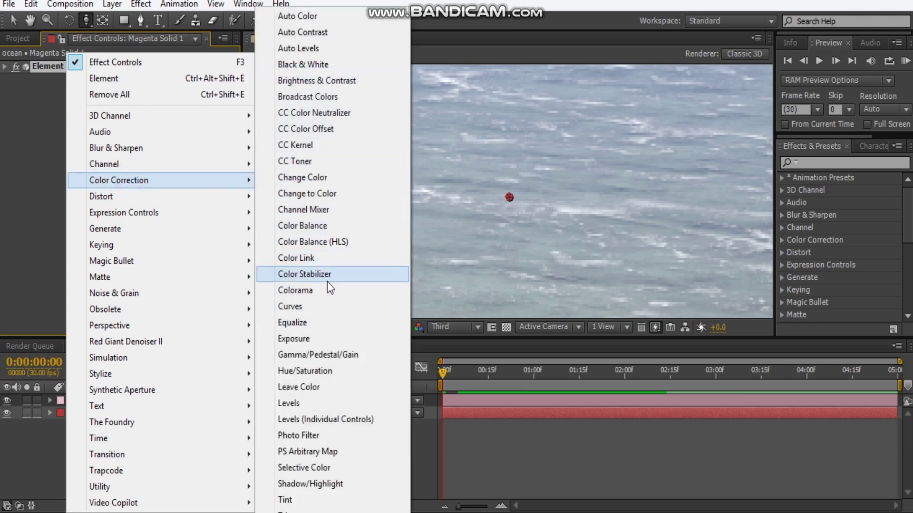
click(319, 307)
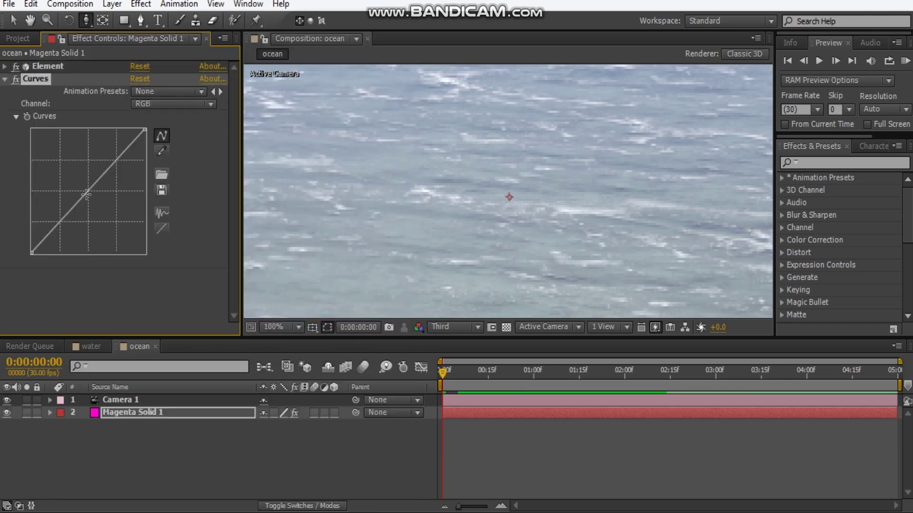
drag(86, 194, 74, 231)
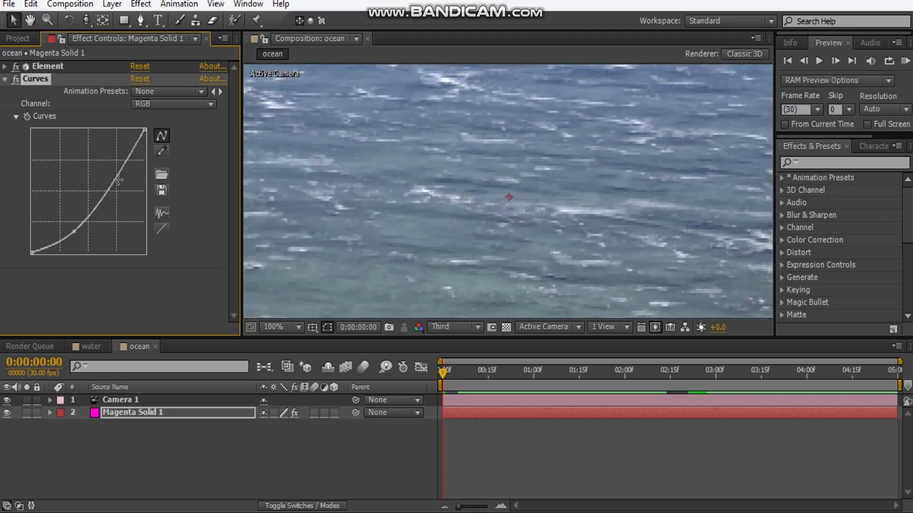
drag(108, 180, 110, 177)
scroll(466, 186, down, 2)
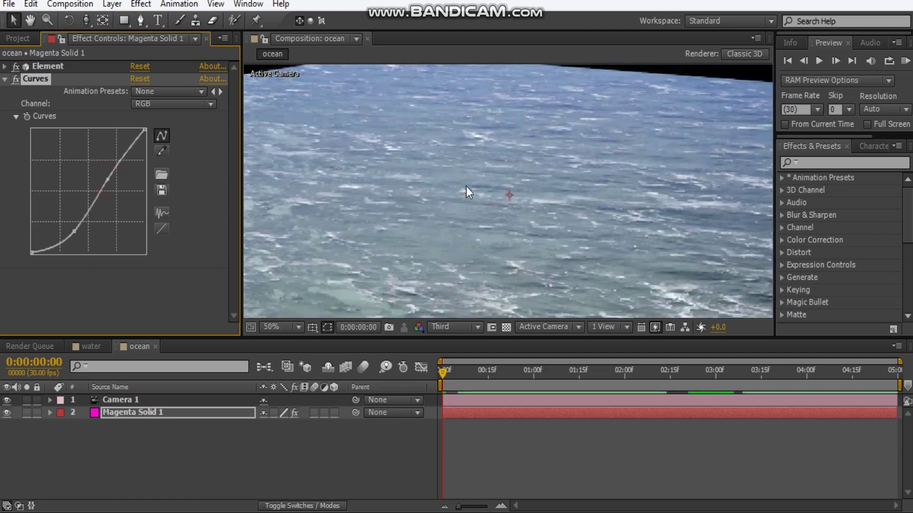
click(5, 79)
Step: Add Turbulent Displace to the ocean layer with Amount 29 and Size 24
right_click(67, 127)
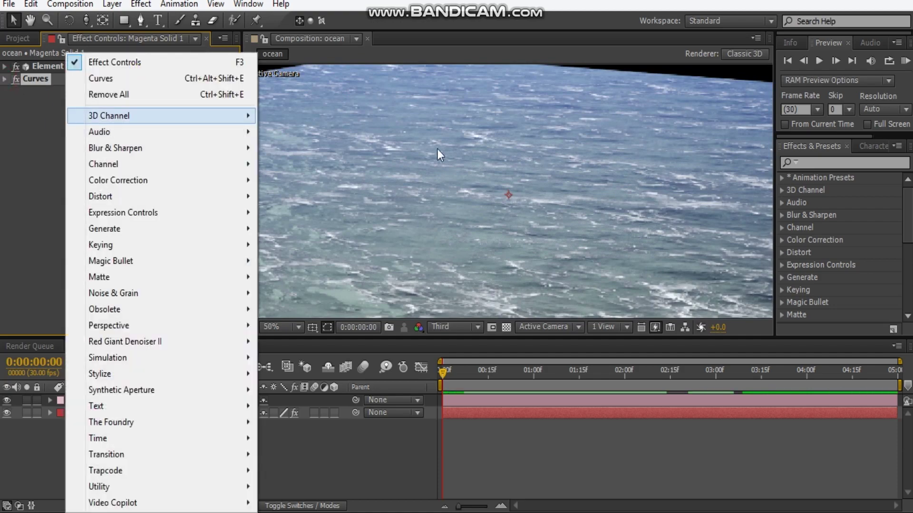
click(464, 220)
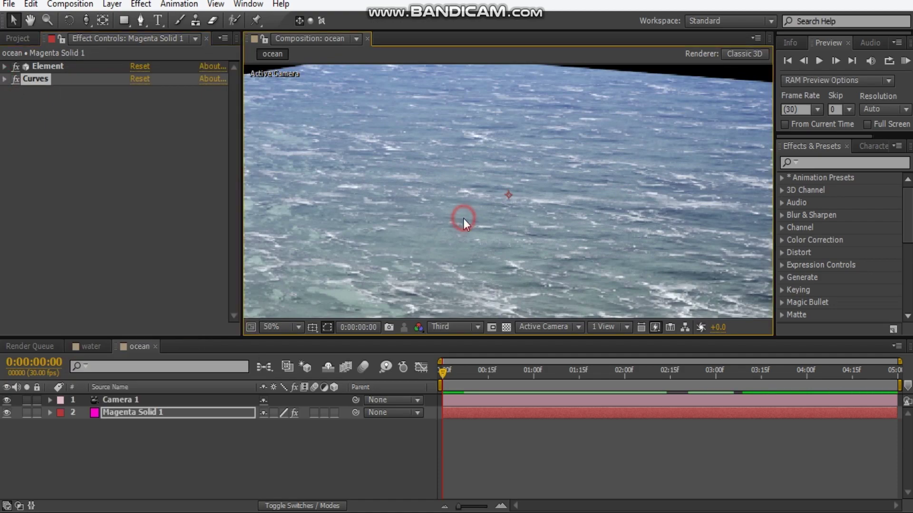
right_click(112, 188)
mouse_move(170, 183)
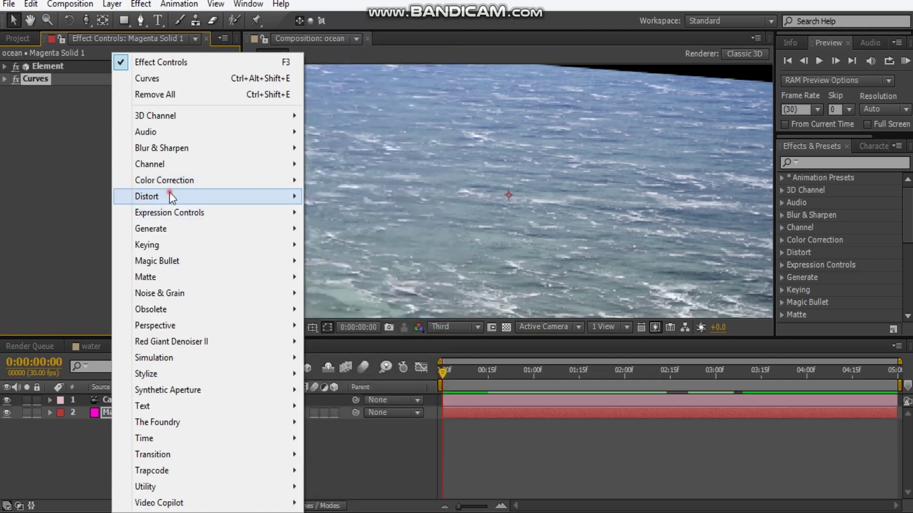
mouse_move(145, 196)
click(365, 505)
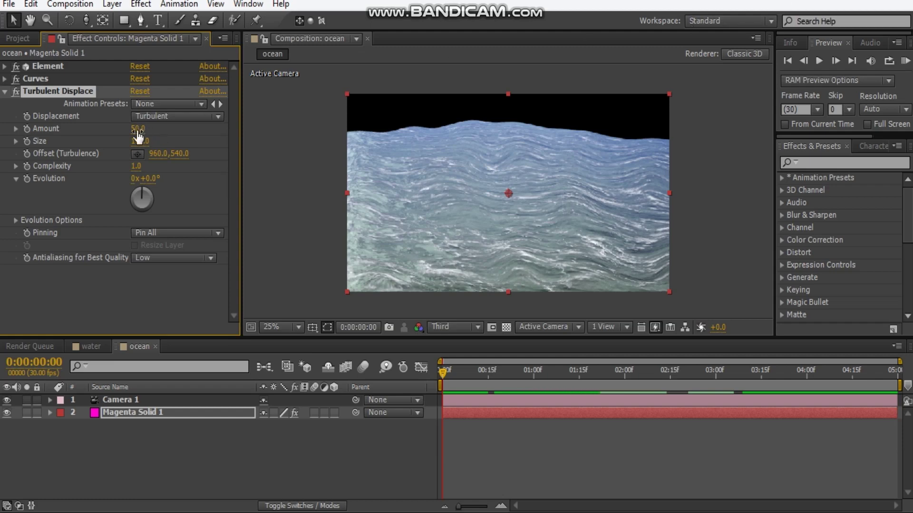
mouse_move(138, 137)
mouse_down()
mouse_move(106, 136)
mouse_move(139, 141)
mouse_up()
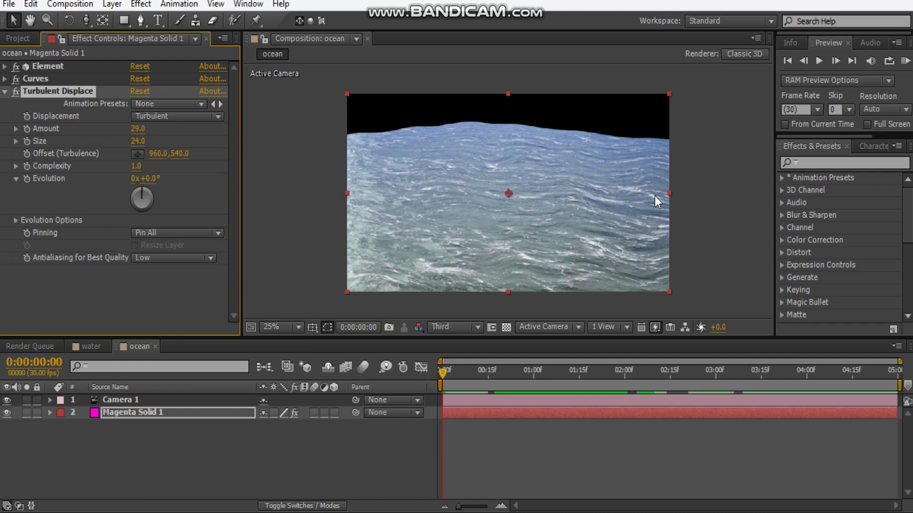
key(period)
key(period)
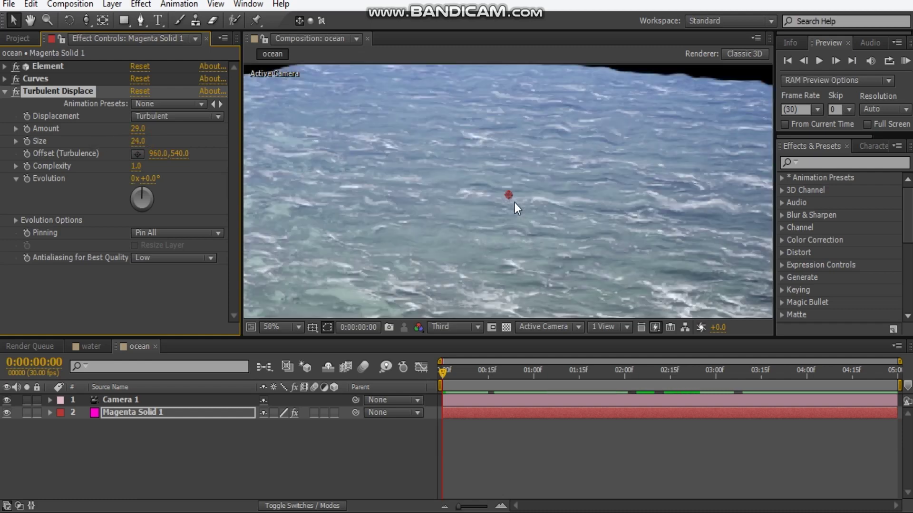
mouse_move(569, 156)
mouse_down()
mouse_move(570, 187)
mouse_move(577, 153)
mouse_move(548, 187)
mouse_move(571, 141)
mouse_up()
key(comma)
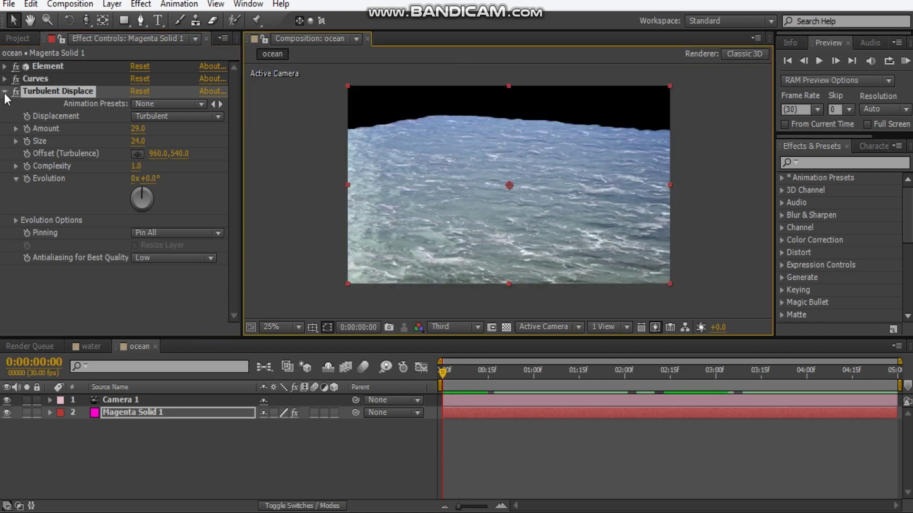
click(5, 93)
click(133, 460)
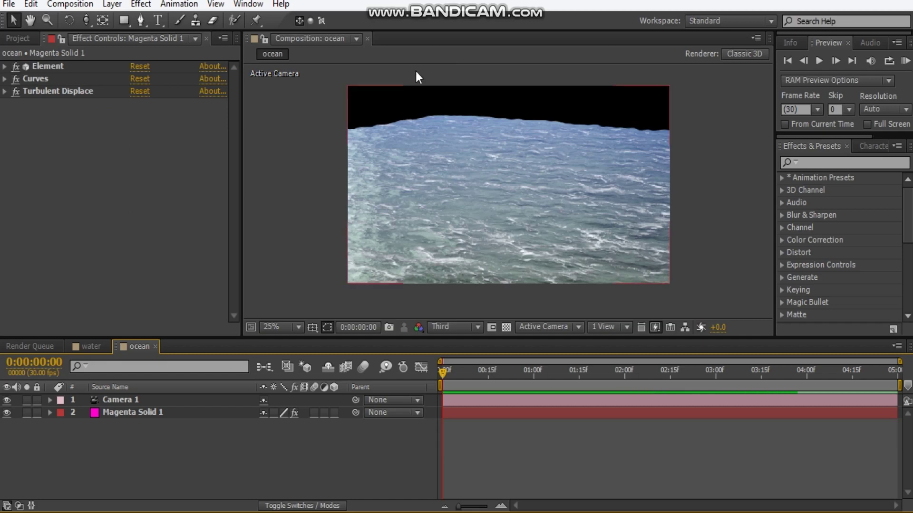
Step: Add blue_night_4k.jpg from the project to the ocean timeline as a 3D layer
key(ctrl+0)
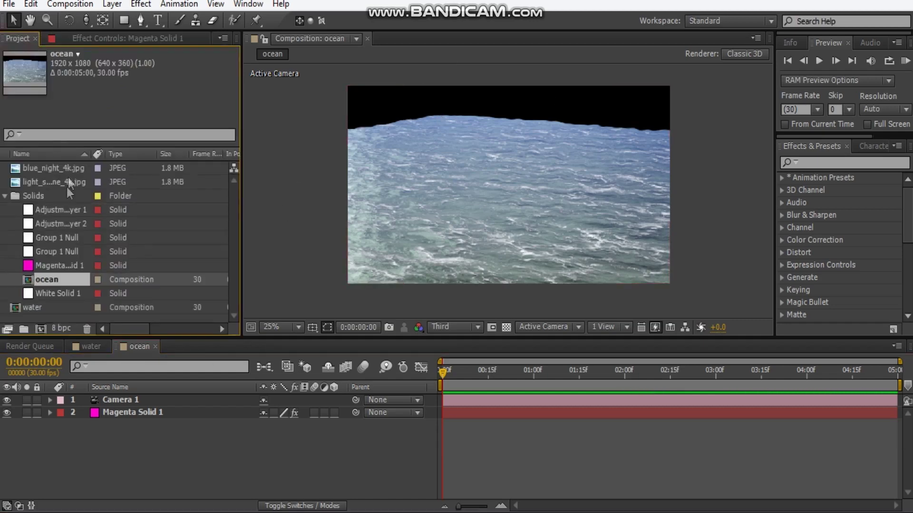
click(36, 183)
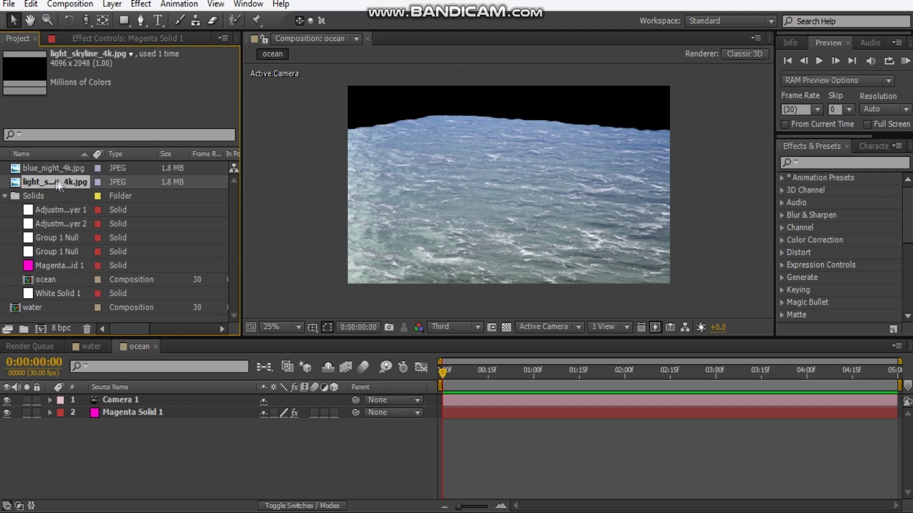
click(40, 171)
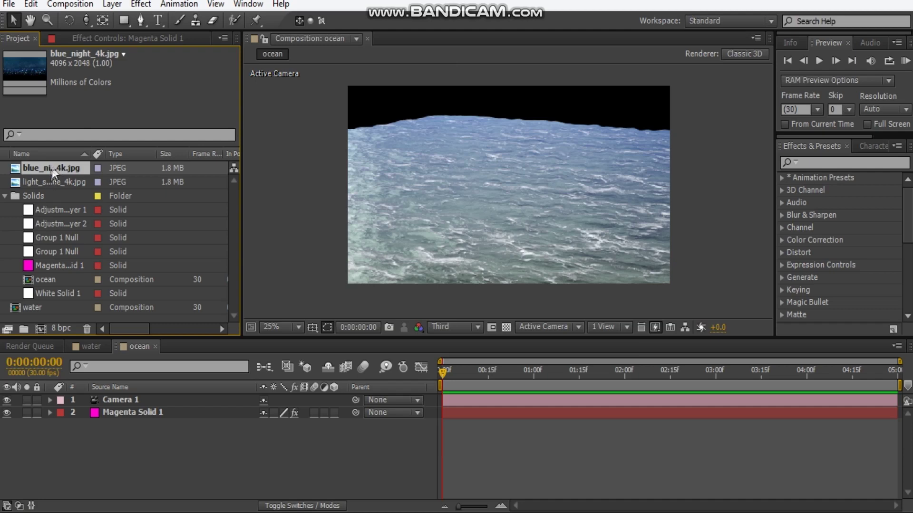
drag(155, 211, 147, 476)
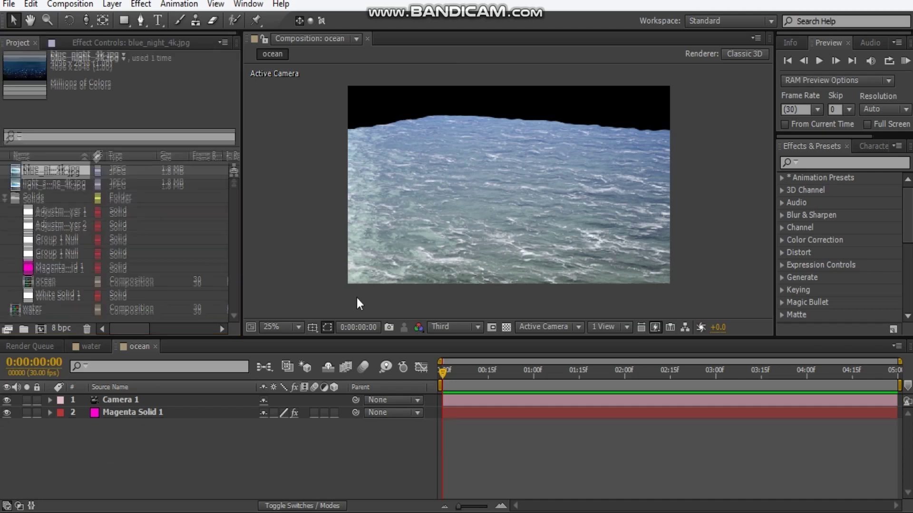
click(304, 507)
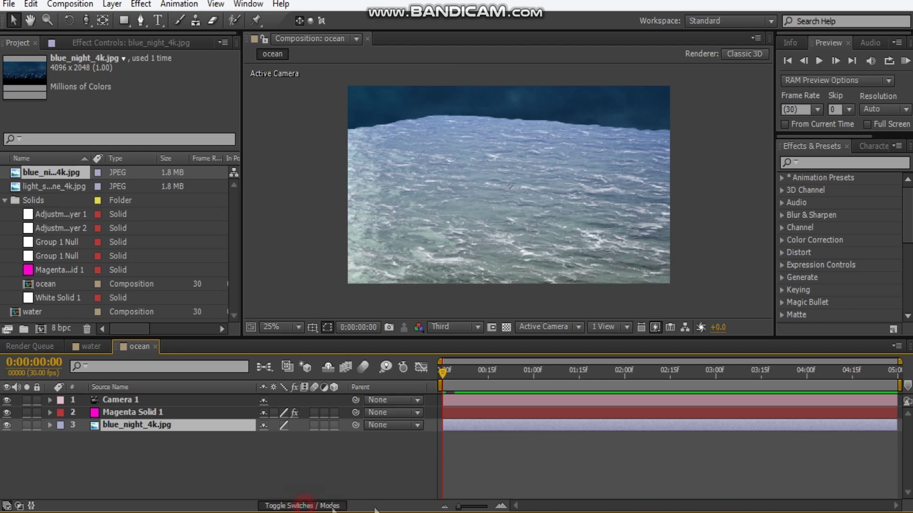
click(308, 505)
click(335, 425)
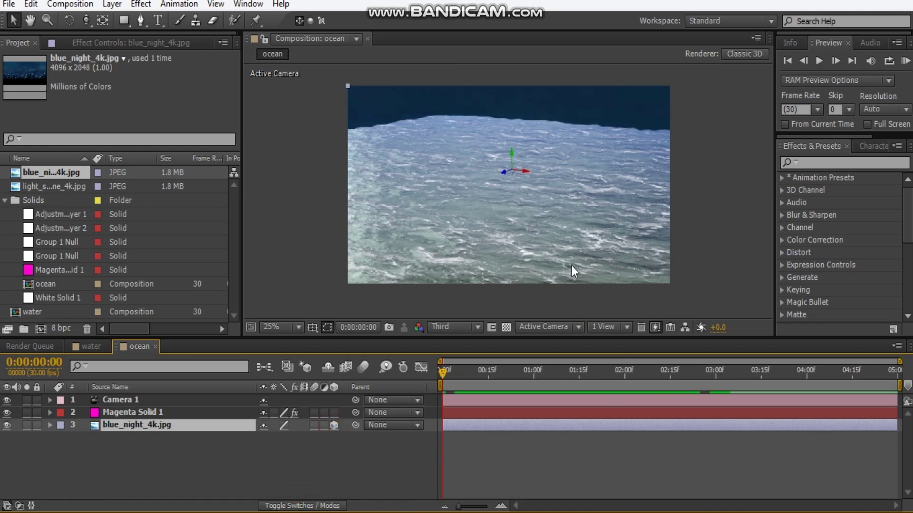
scroll(520, 176, down, 5)
scroll(521, 175, up, 4)
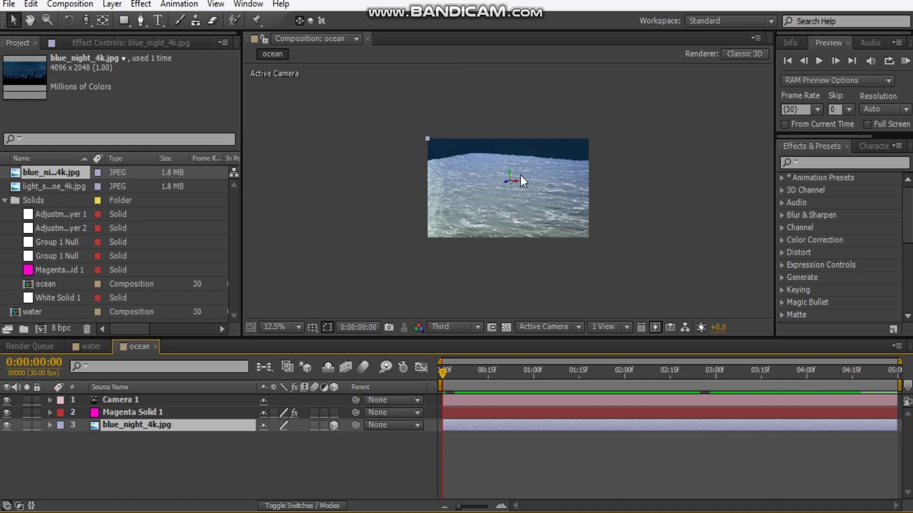
Step: Scale the sky layer to 31% and move and tilt it above the horizon
key(s)
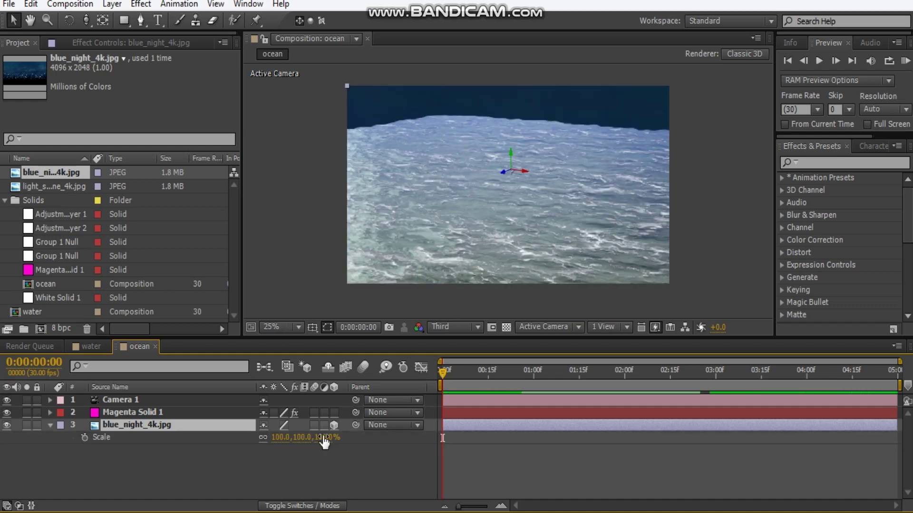
drag(326, 438, 272, 438)
key(comma)
key(comma)
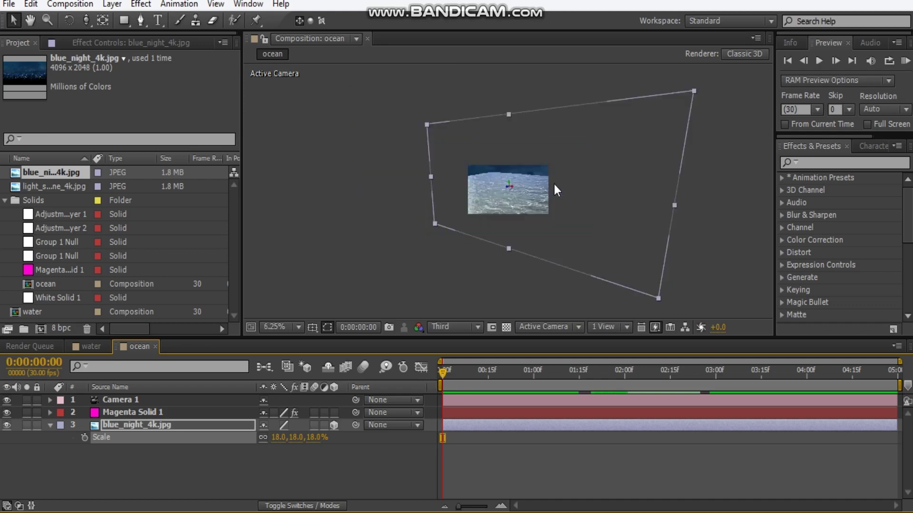
drag(309, 438, 302, 443)
scroll(508, 187, up, 5)
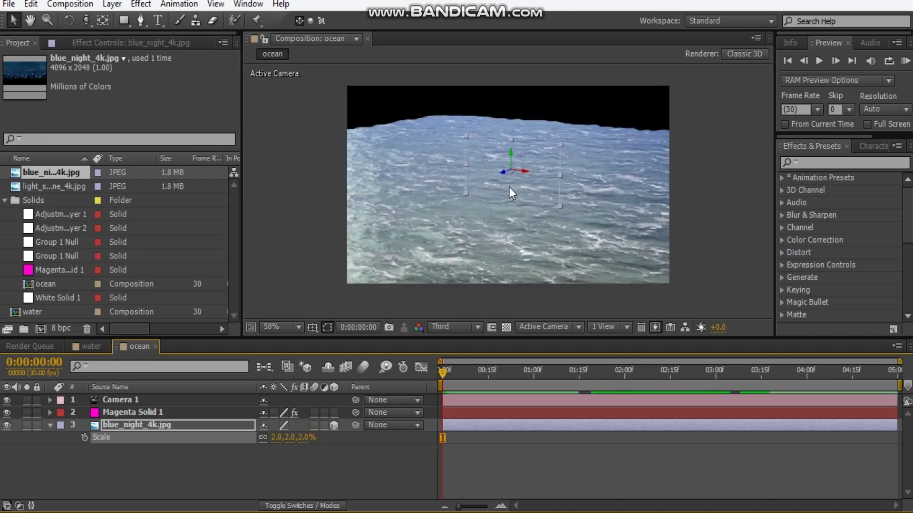
scroll(509, 152, down, 2)
mouse_move(520, 139)
mouse_down()
mouse_move(514, 152)
mouse_move(516, 139)
mouse_up()
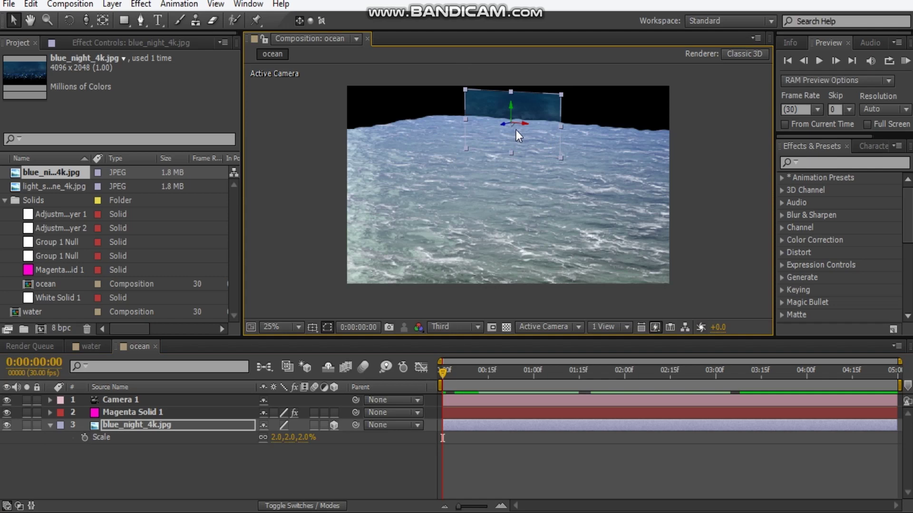
key(w)
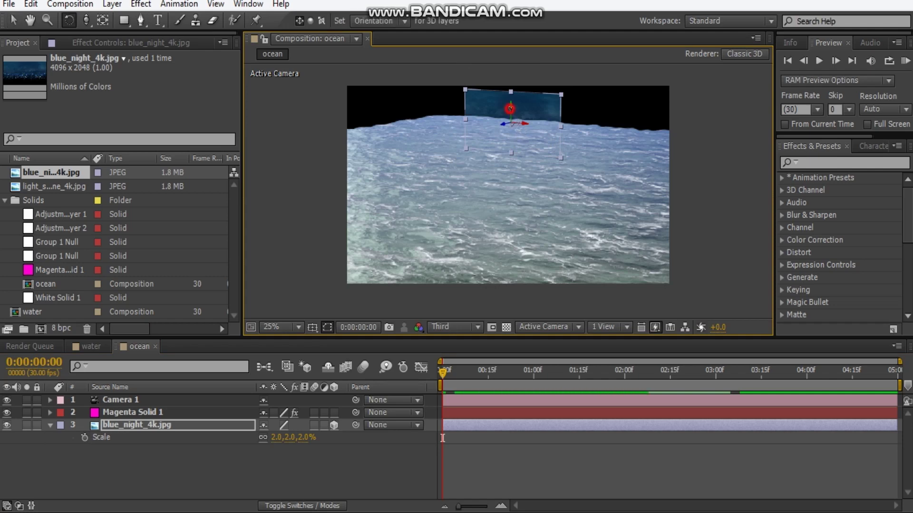
drag(508, 109, 512, 110)
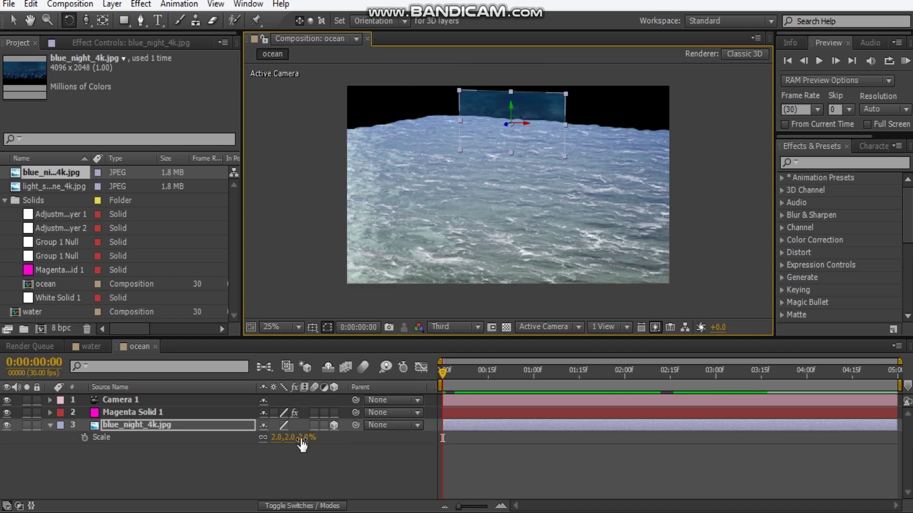
drag(301, 438, 325, 437)
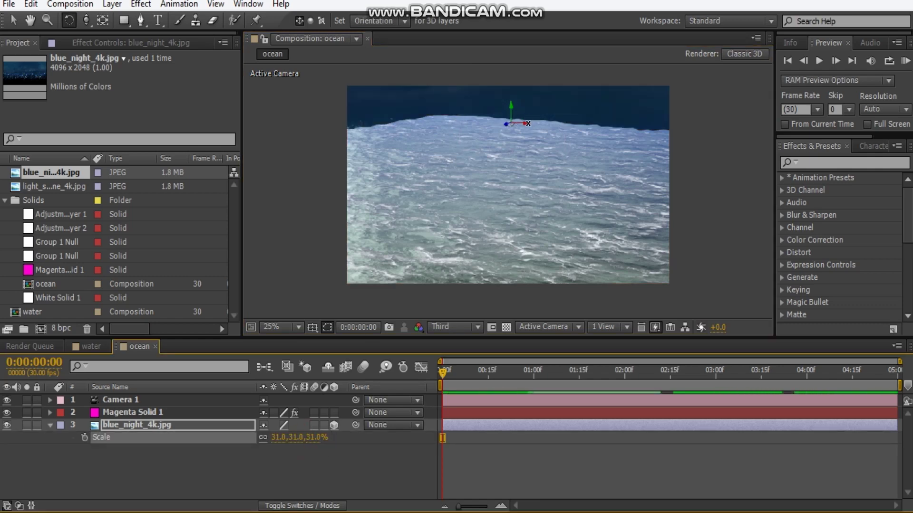
key(v)
drag(528, 125, 557, 115)
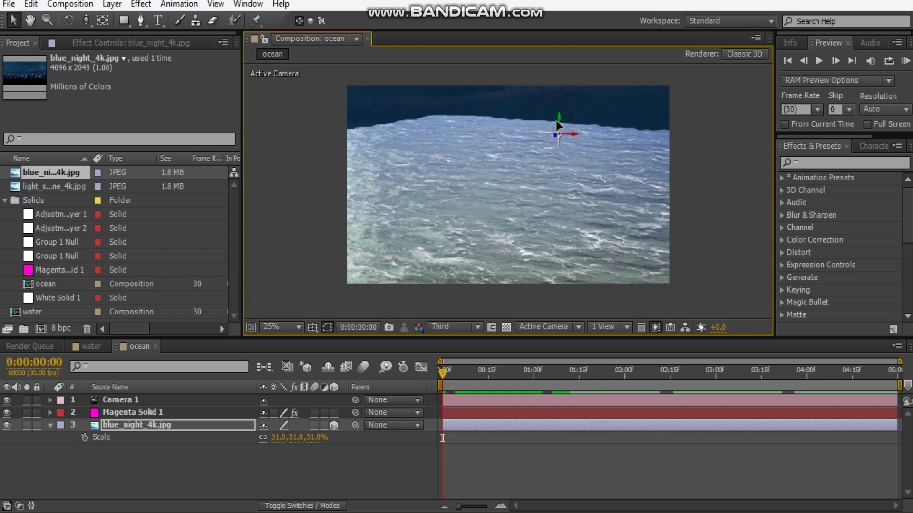
Step: Turn Accepts Lights Off in the light_skyline_4k.jpg layer's Material Options
key(comma)
key(comma)
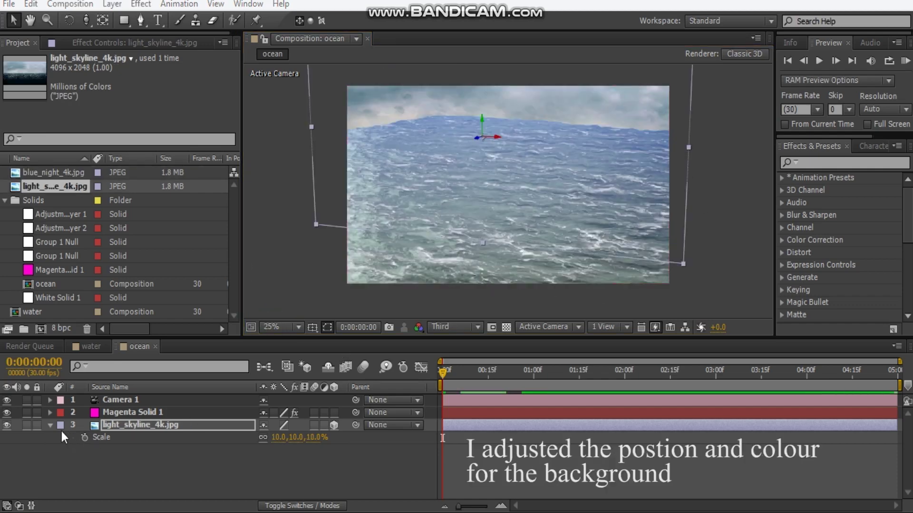
click(182, 429)
key(a)
key(a)
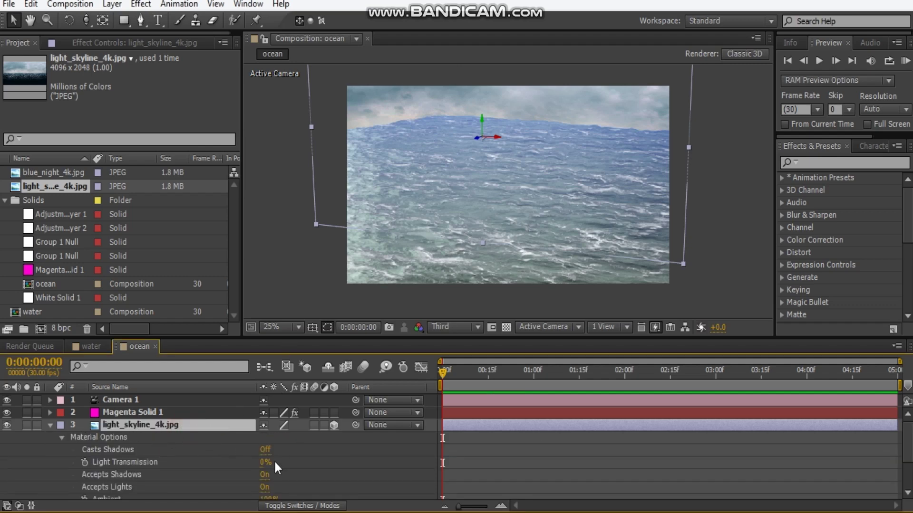
click(265, 487)
click(50, 427)
Step: Create parallel Light 1 with pale yellow colour FFFEE9 and 273% intensity
click(157, 440)
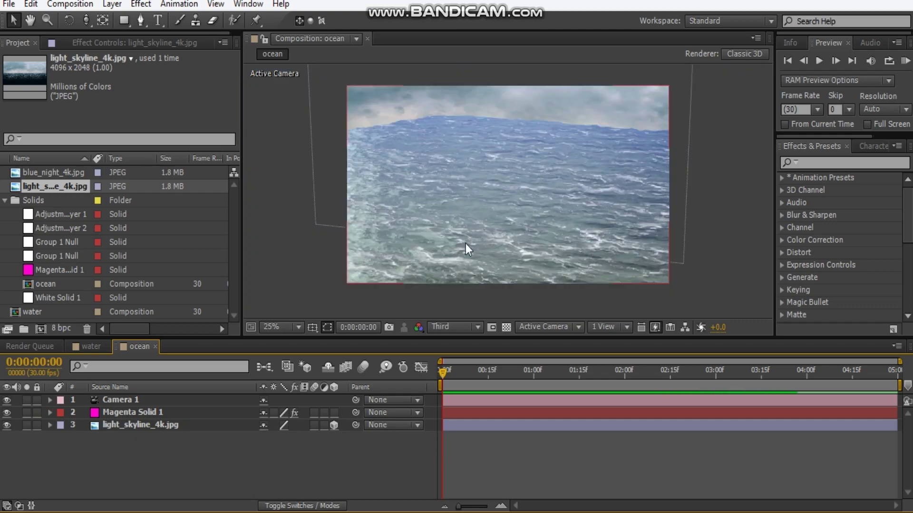
click(113, 7)
mouse_move(142, 17)
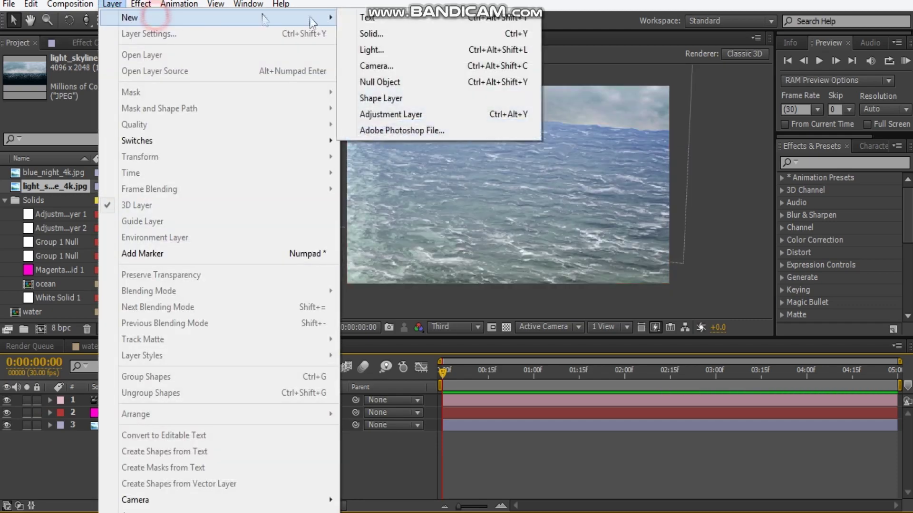
click(371, 50)
click(186, 144)
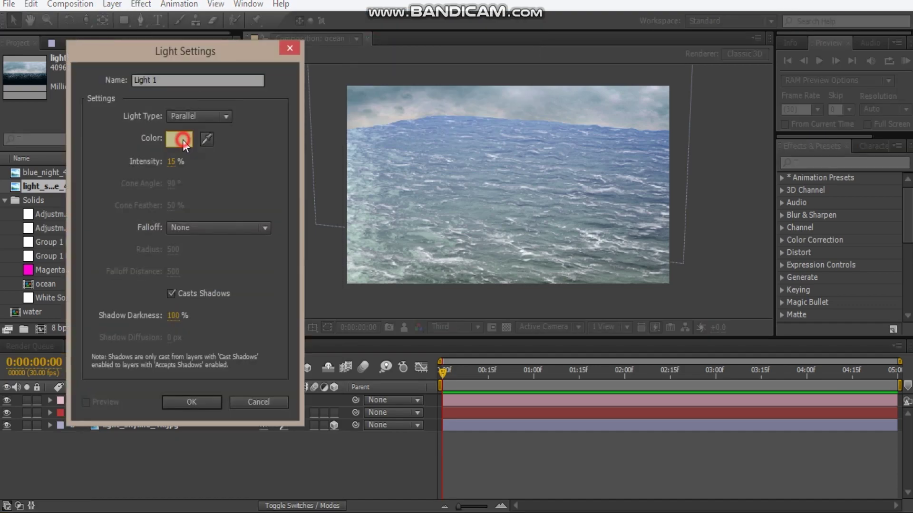
click(38, 159)
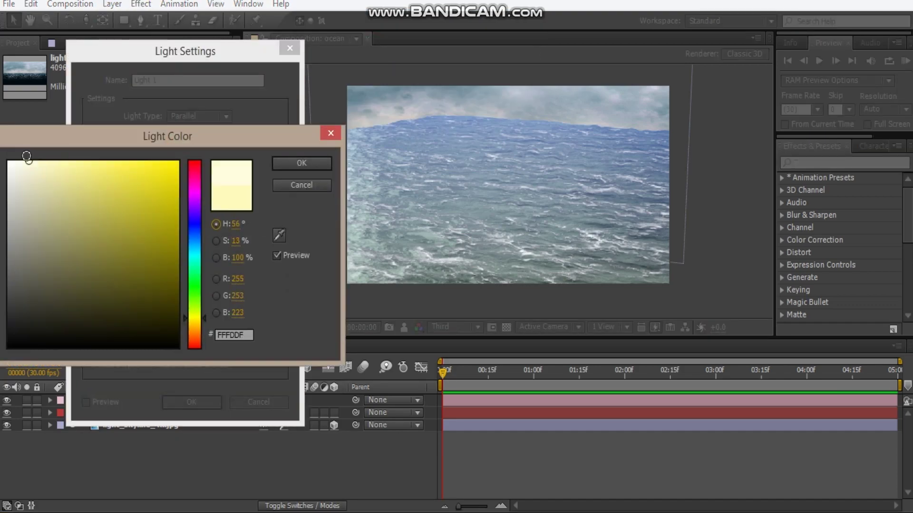
click(22, 161)
click(304, 163)
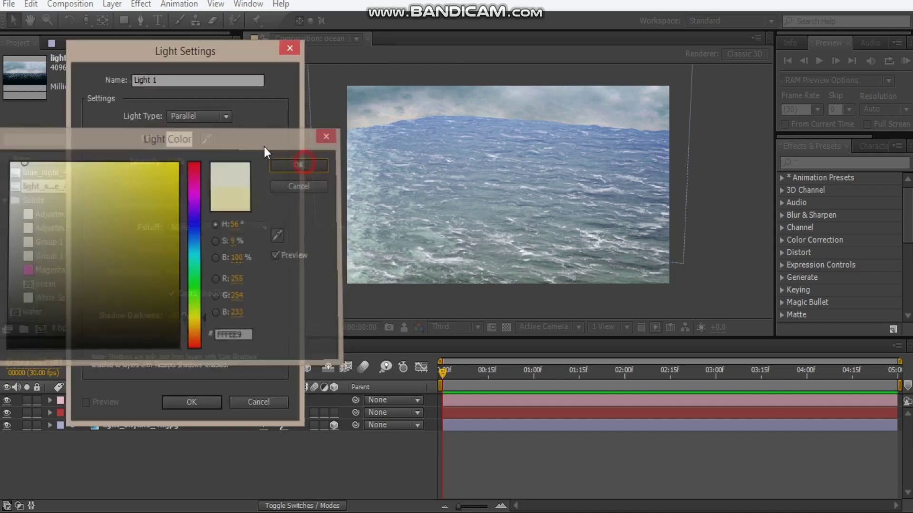
drag(172, 164, 276, 157)
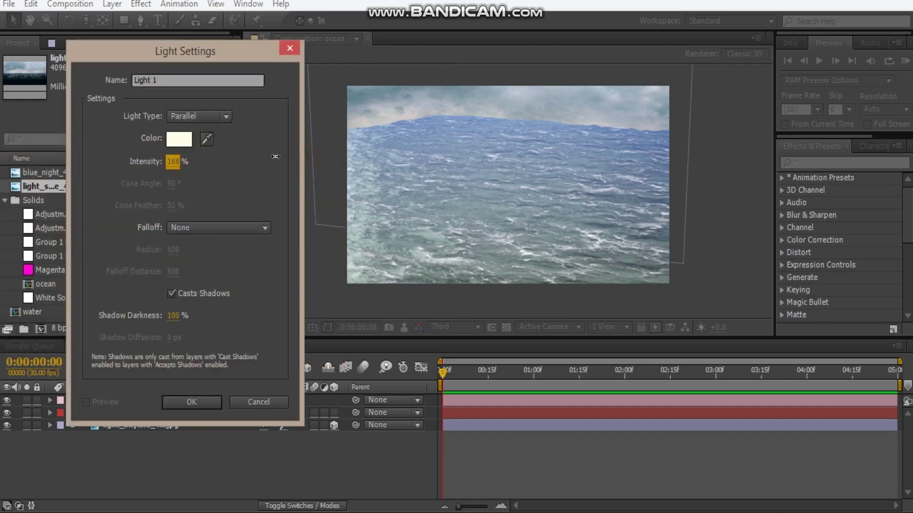
click(193, 403)
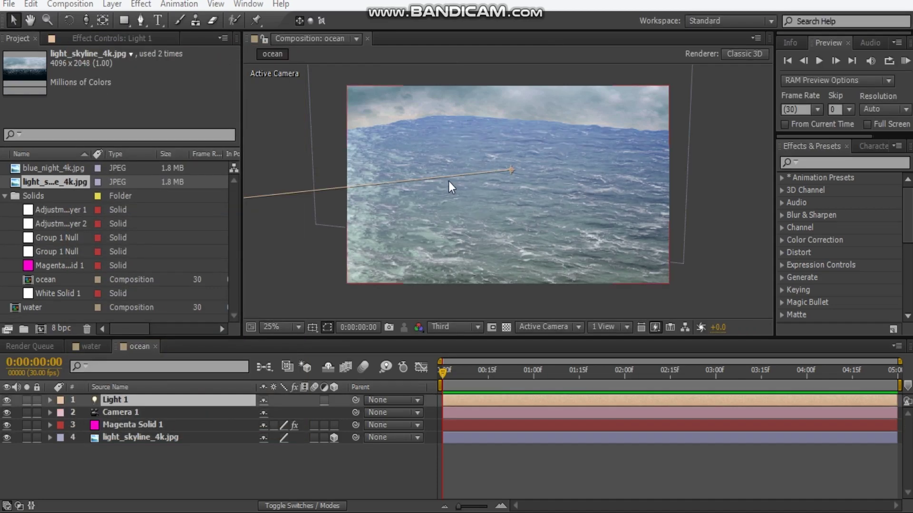
Step: Move Light 1's Z position to -56.7 and shift it left and back
scroll(449, 181, down, 4)
scroll(514, 170, down, 1)
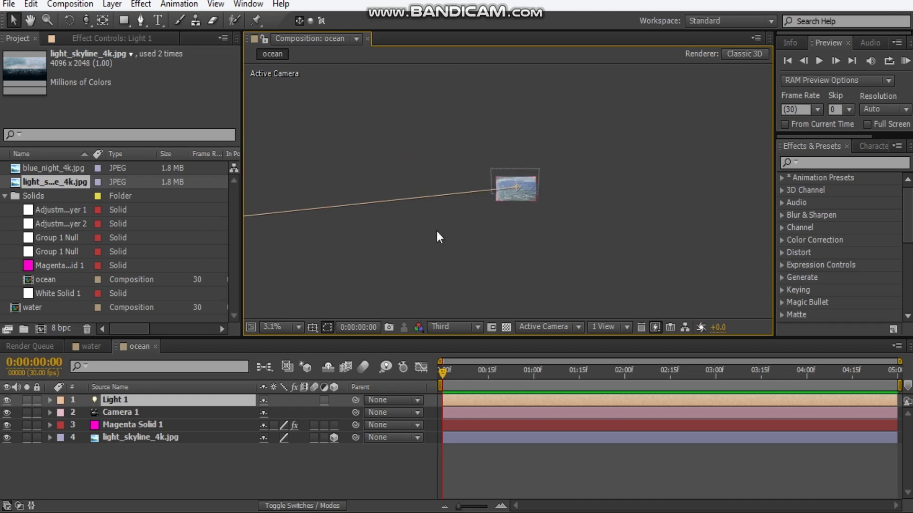
key(p)
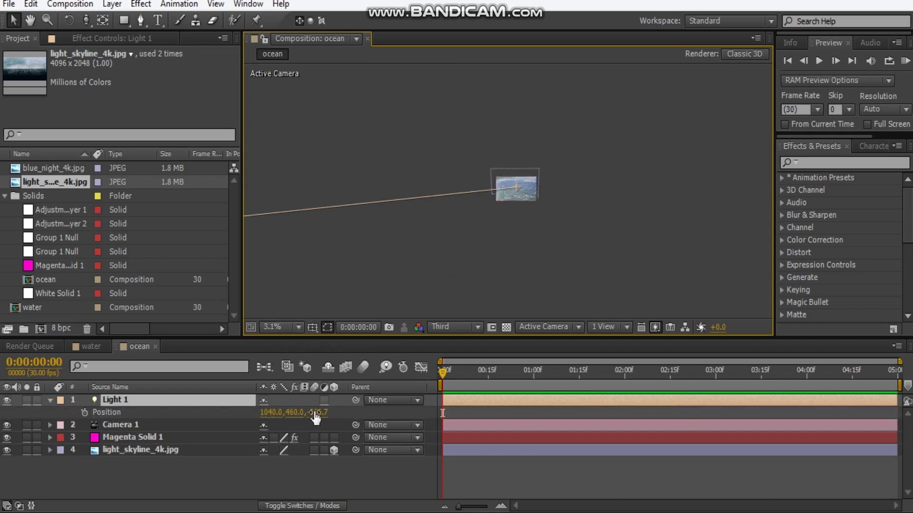
click(316, 412)
drag(316, 412, 347, 408)
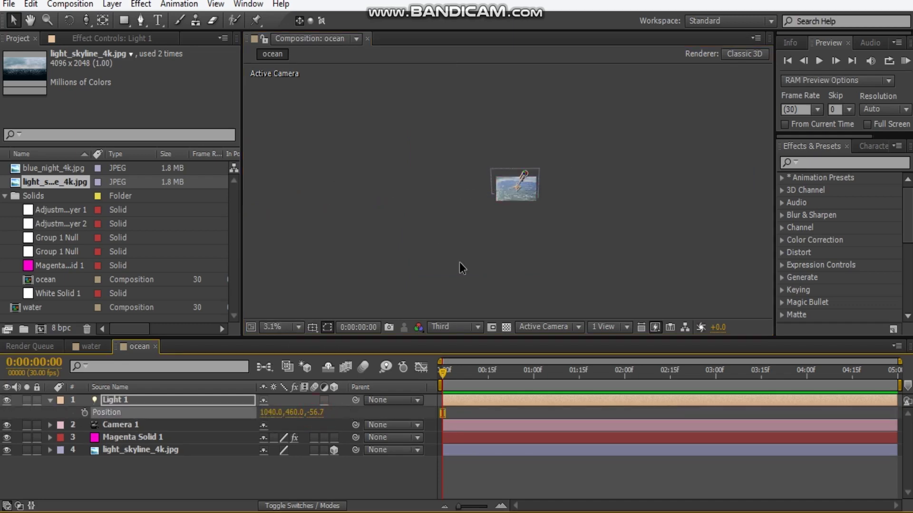
scroll(509, 177, up, 1)
scroll(509, 177, up, 4)
scroll(533, 161, down, 2)
scroll(592, 118, up, 2)
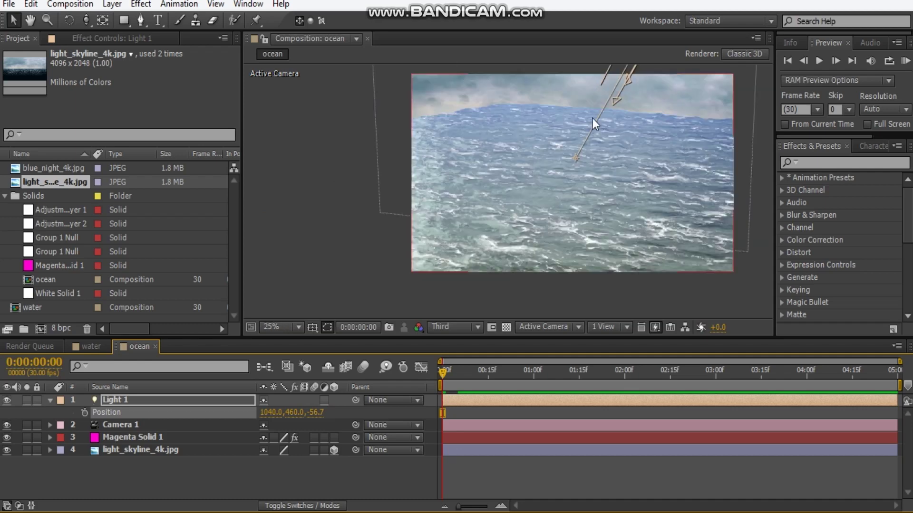
scroll(607, 105, down, 2)
drag(607, 106, 596, 122)
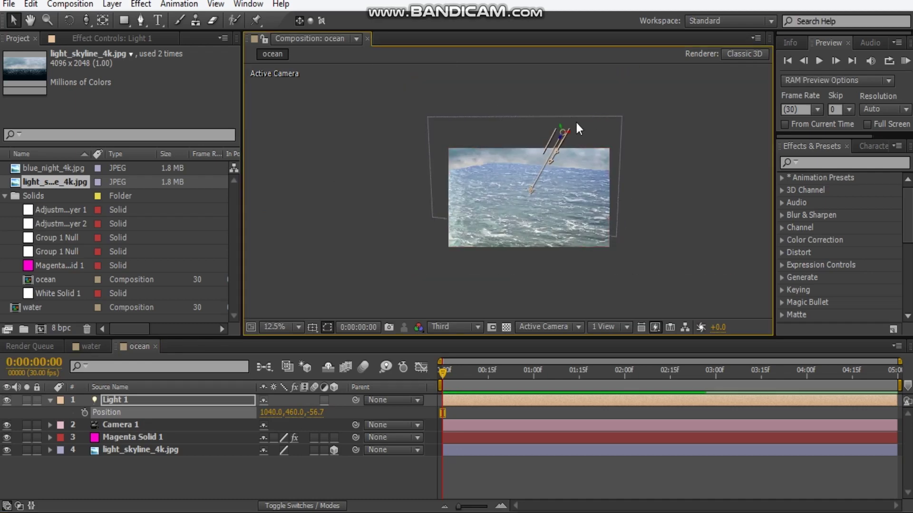
mouse_move(547, 132)
mouse_down()
mouse_move(501, 135)
mouse_move(560, 133)
mouse_move(545, 134)
mouse_up()
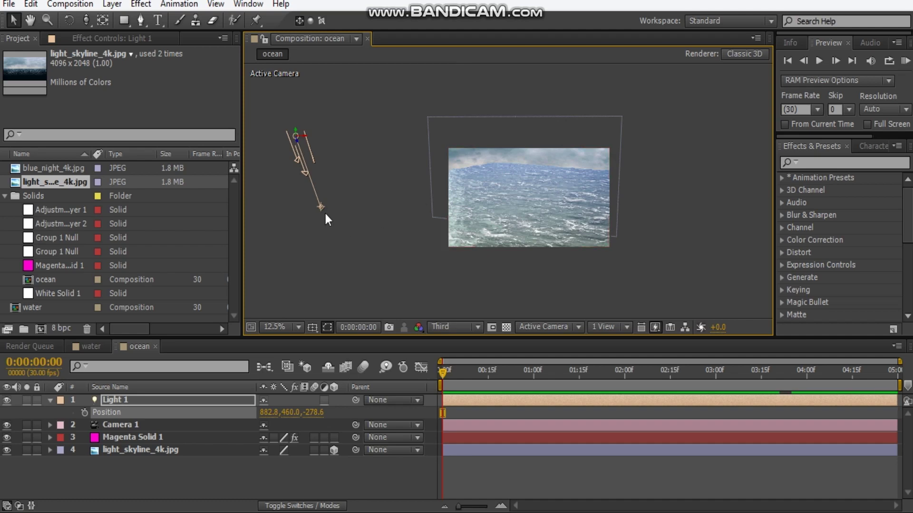
Step: Re-aim Light 1's point of interest and move the light right and down
drag(321, 208, 580, 162)
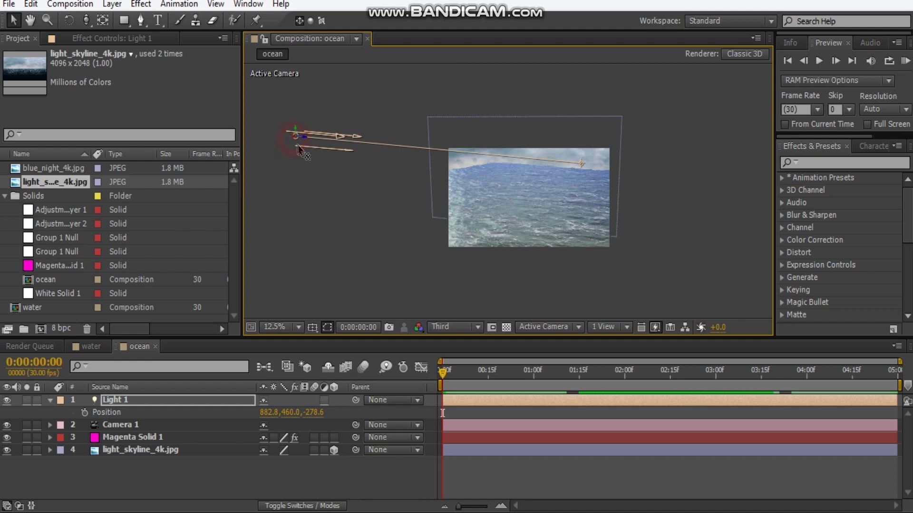
drag(297, 138, 316, 142)
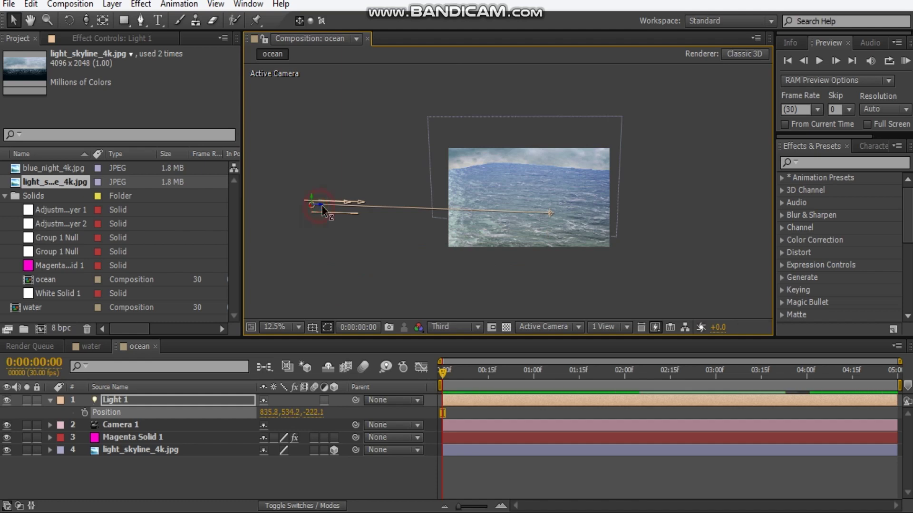
drag(317, 206, 597, 159)
scroll(411, 233, up, 1)
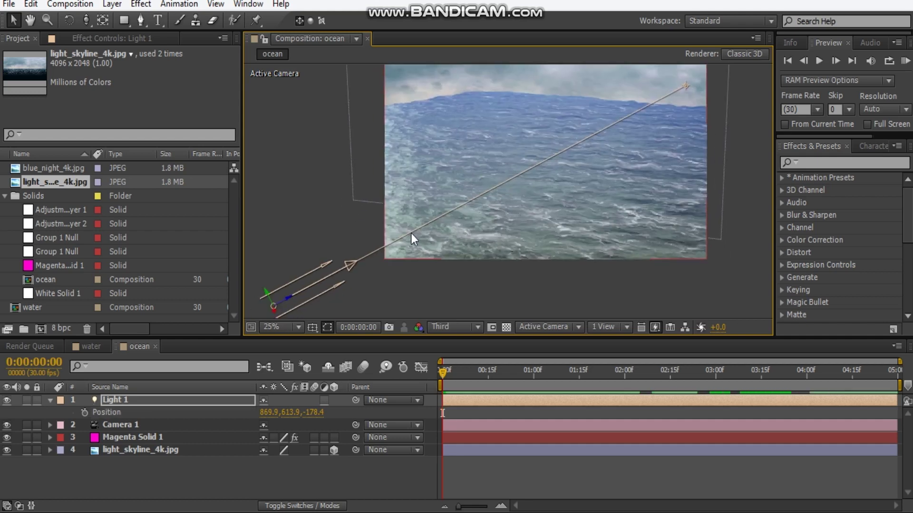
scroll(335, 175, down, 2)
scroll(517, 186, up, 3)
Step: Raise Light 1's intensity to 708% and aim its target down-right across the water
key(t)
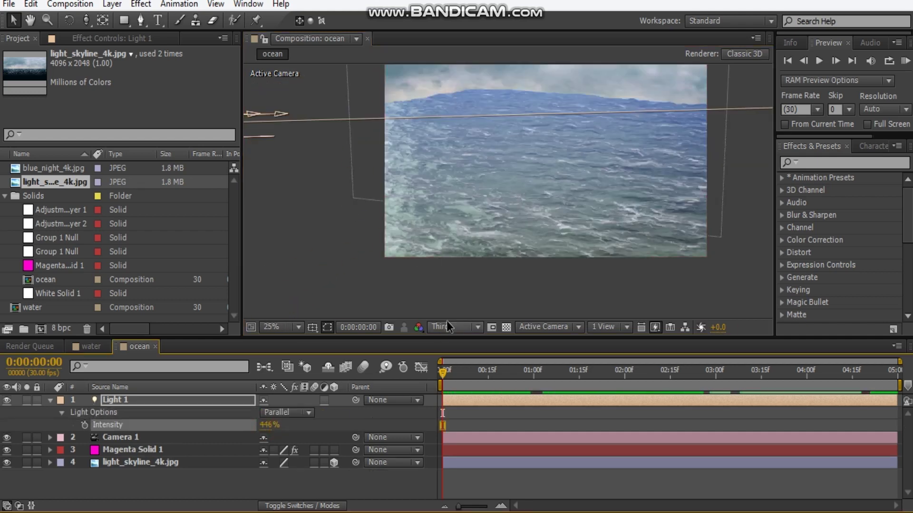
scroll(404, 233, down, 2)
key(ctrl+z)
key(ctrl+z)
key(ctrl+z)
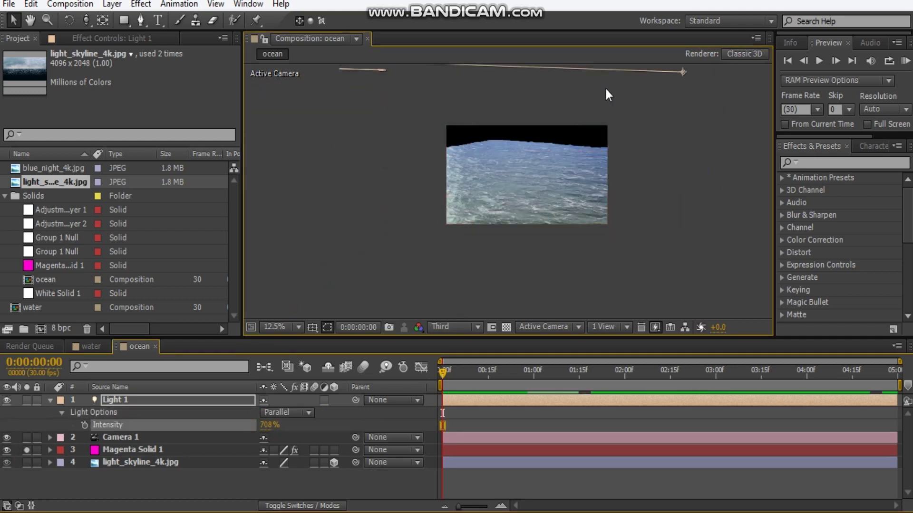
click(327, 106)
drag(591, 265, 652, 221)
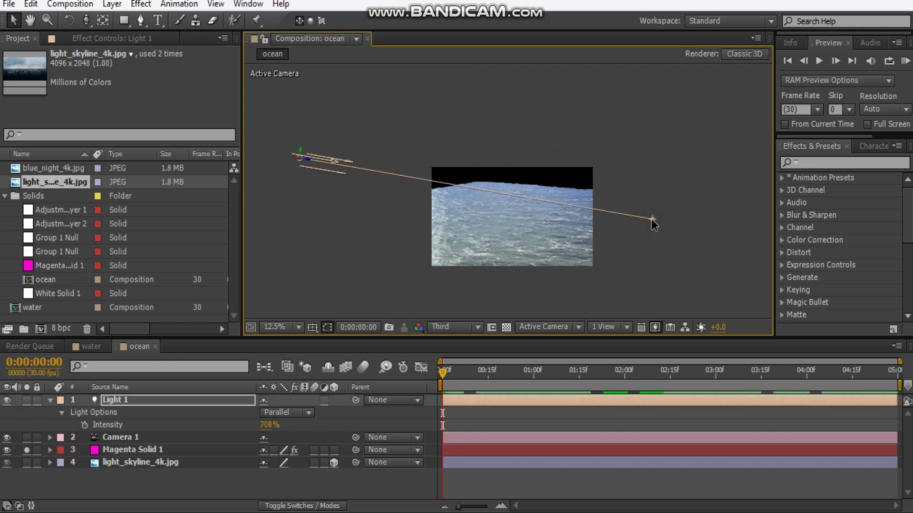
scroll(518, 209, up, 2)
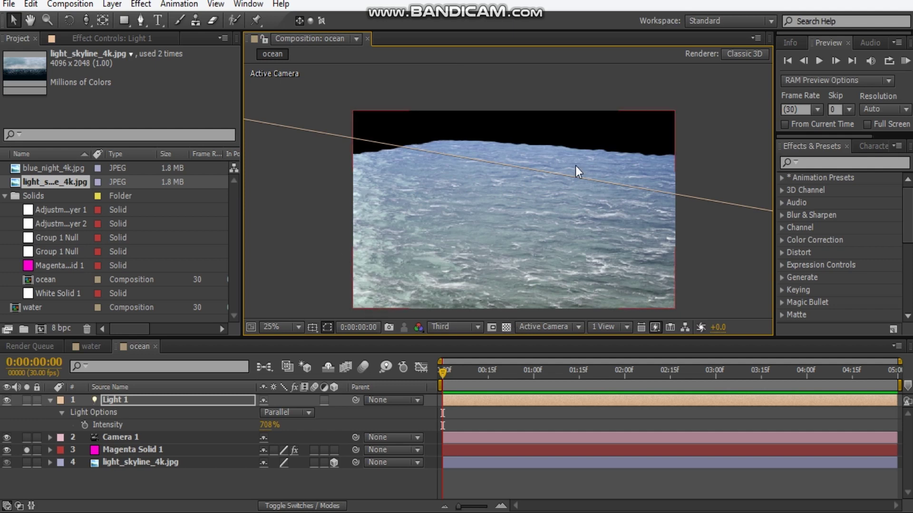
Step: Duplicate Light 1 into Light 2, move it right of the ocean and aim it lower left
click(212, 404)
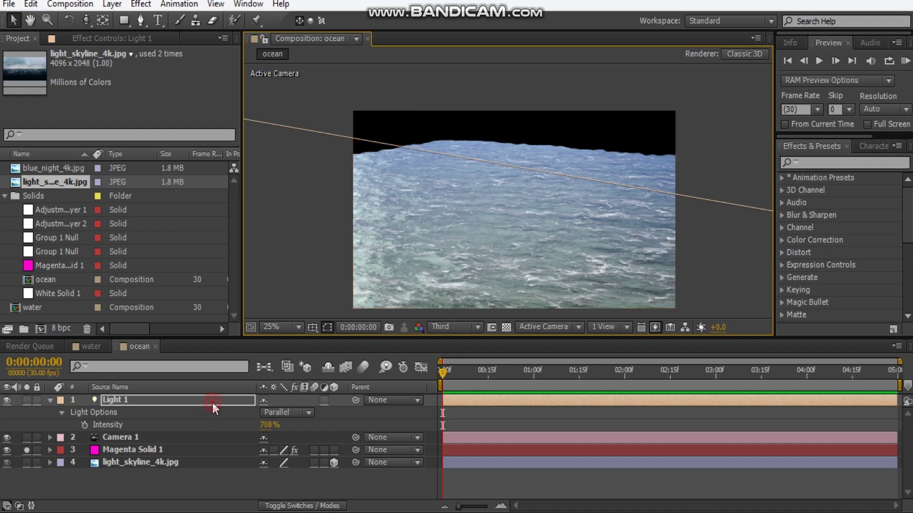
key(ctrl+d)
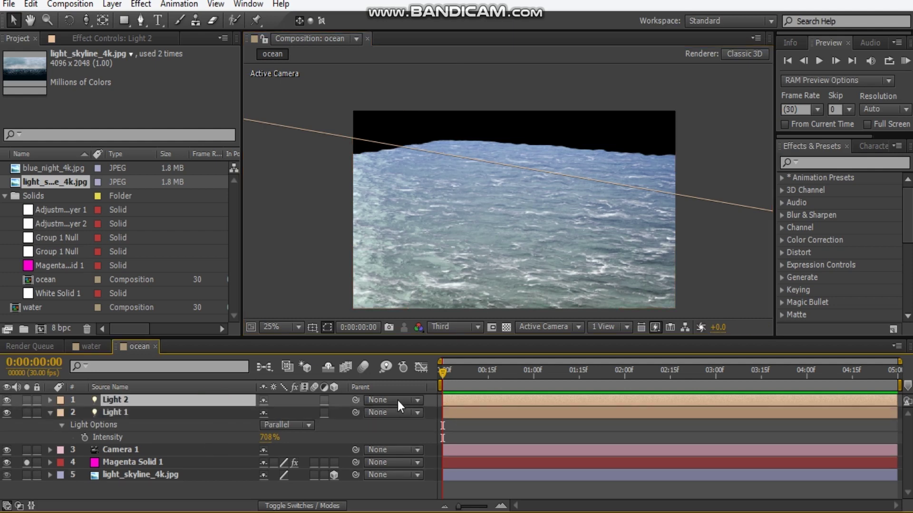
scroll(438, 297, down, 1)
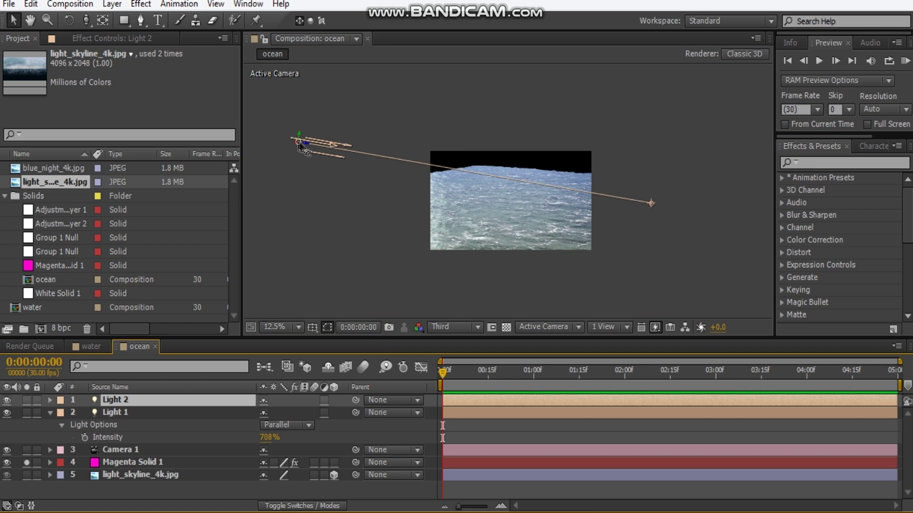
drag(306, 149, 670, 195)
scroll(666, 189, down, 2)
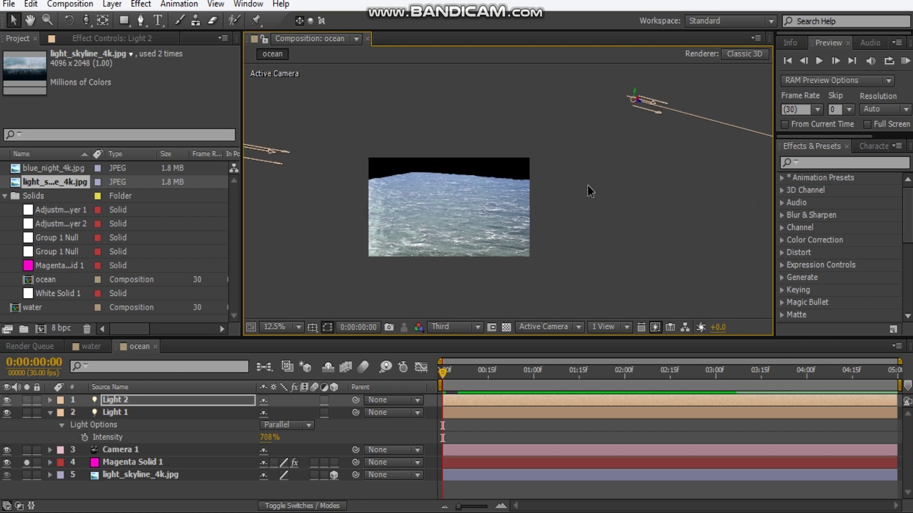
scroll(616, 184, down, 1)
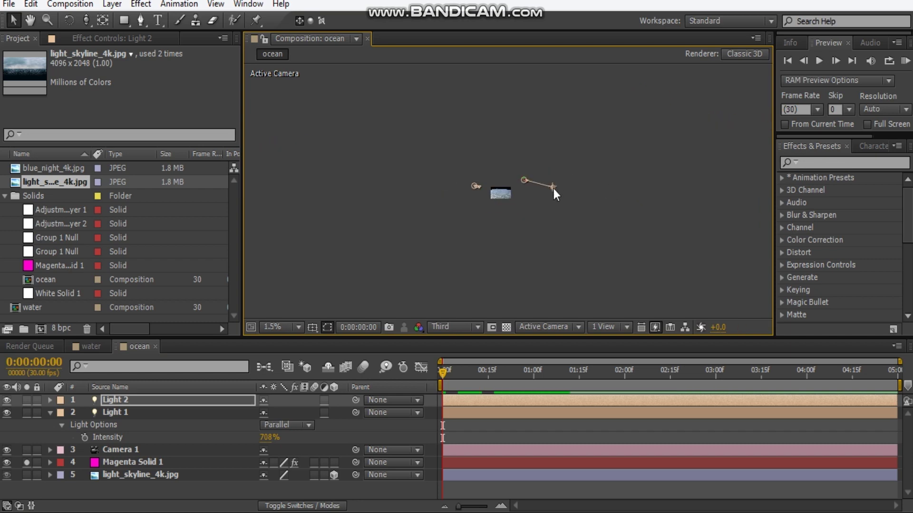
drag(554, 187, 433, 214)
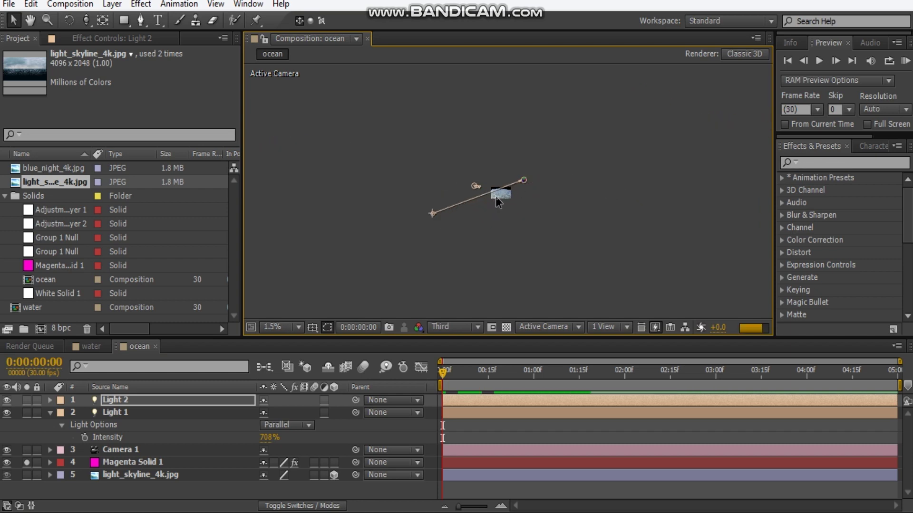
scroll(495, 196, up, 7)
drag(495, 199, 537, 186)
scroll(541, 184, down, 4)
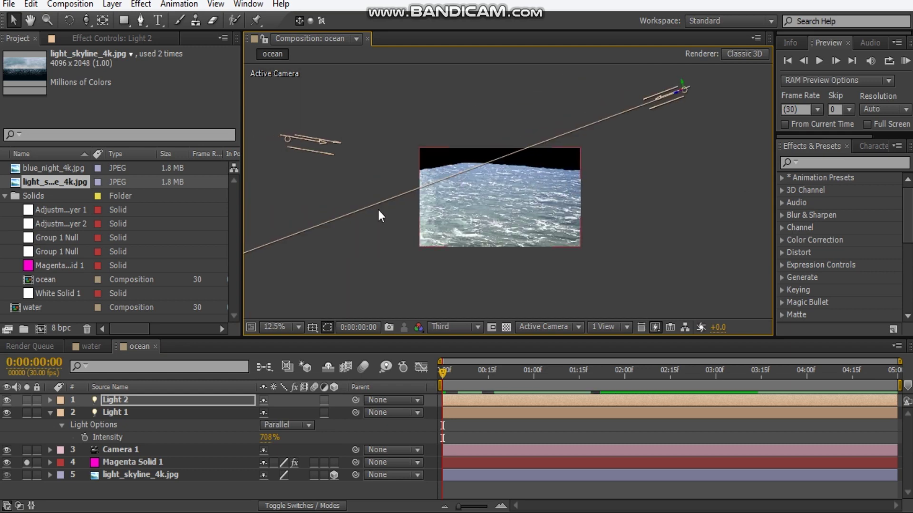
Step: Set Light 2's intensity to 150%
key(u)
key(u)
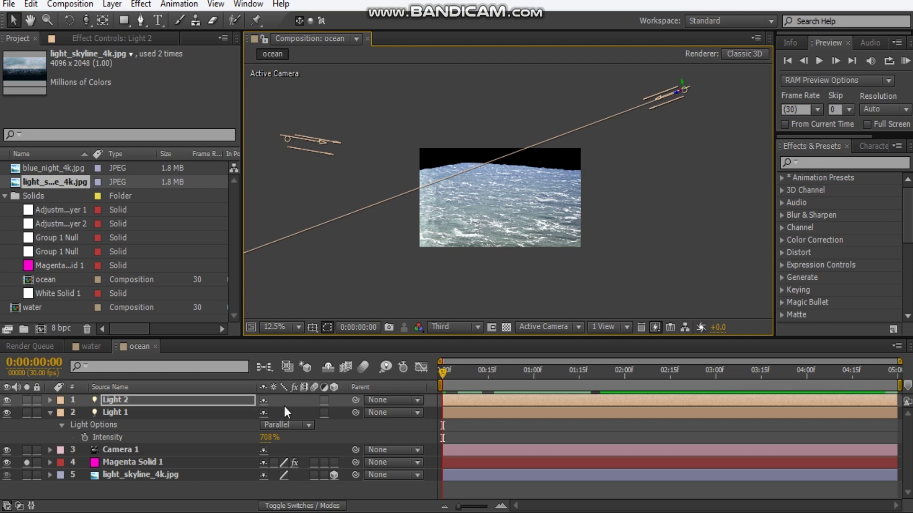
click(269, 424)
text(2)
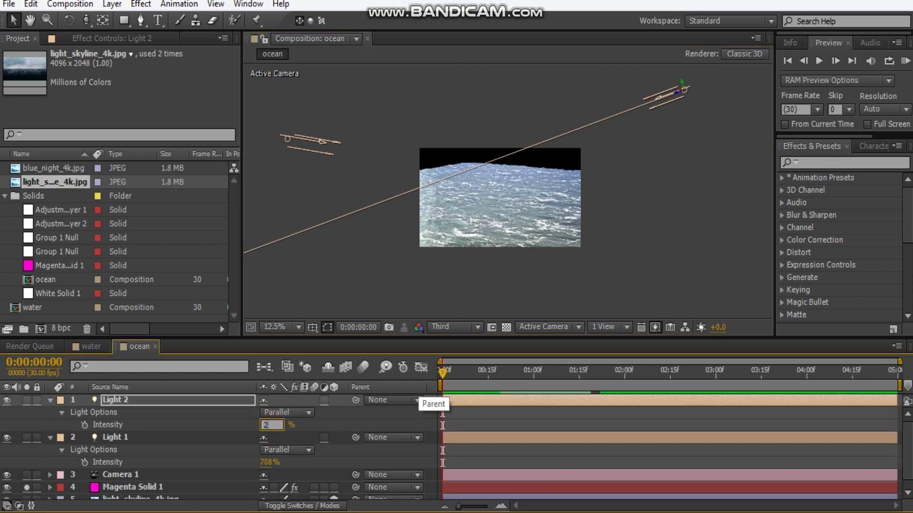
text(00)
key(Return)
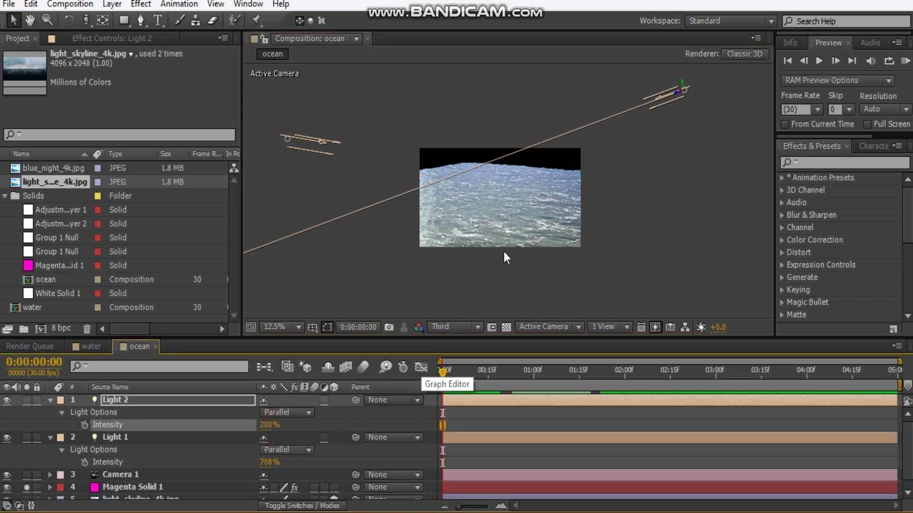
scroll(521, 221, up, 1)
mouse_move(544, 198)
mouse_down()
mouse_move(565, 169)
mouse_move(548, 182)
mouse_up()
scroll(564, 169, up, 1)
scroll(548, 182, down, 1)
click(269, 425)
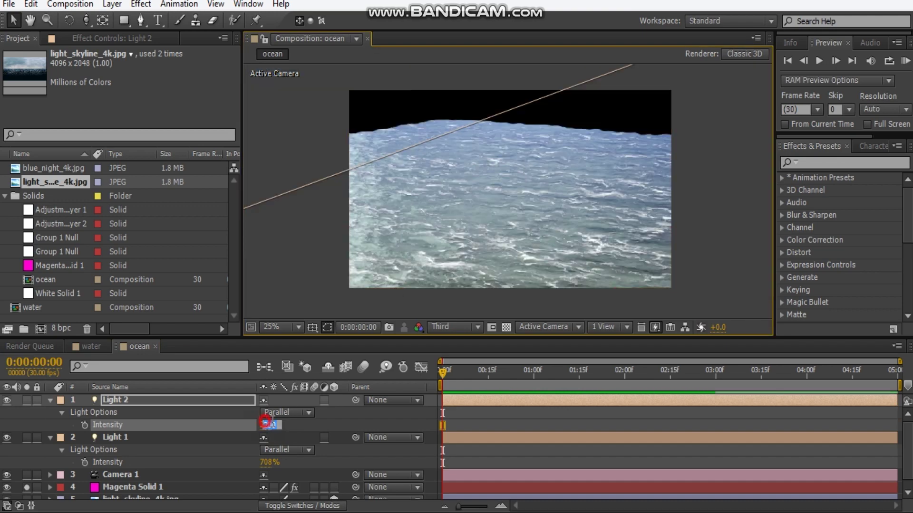
text(150)
key(Return)
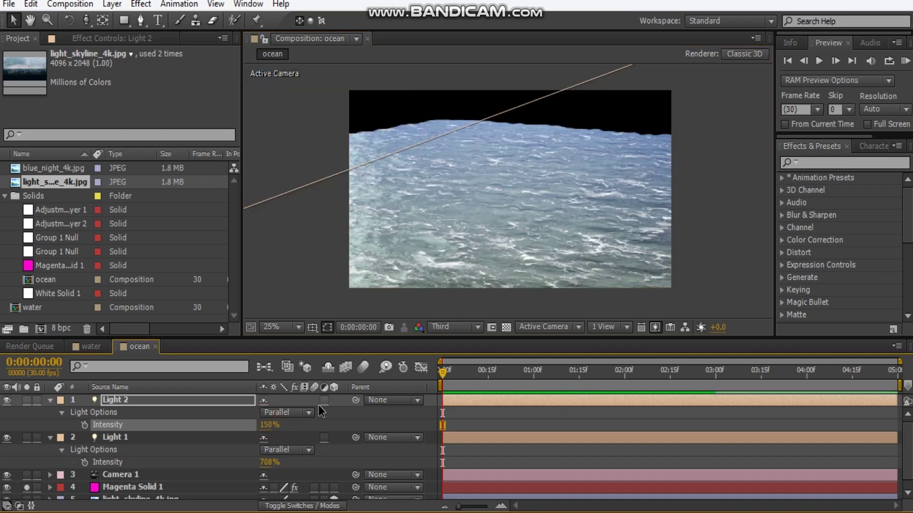
Step: Collapse both lights, unsolo the ocean so the sky shows, and add an adjustment layer
click(51, 403)
click(50, 412)
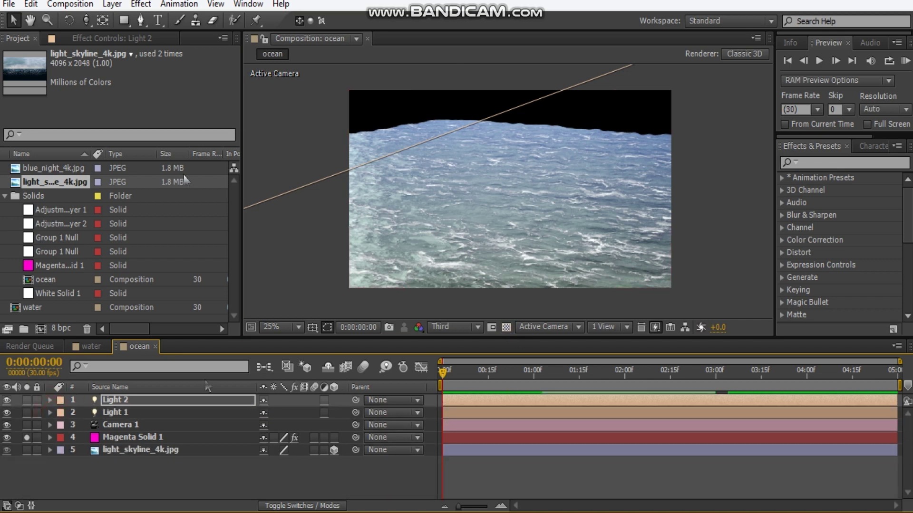
click(26, 438)
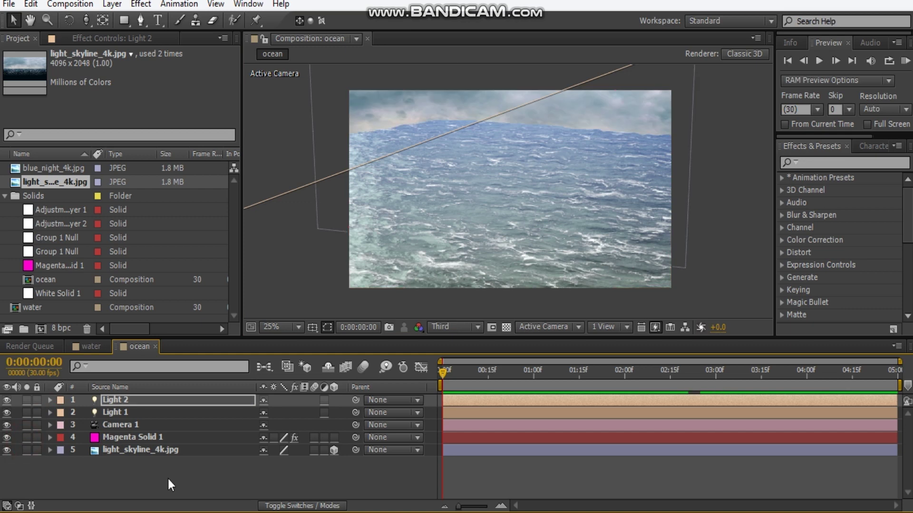
key(ctrl+alt+y)
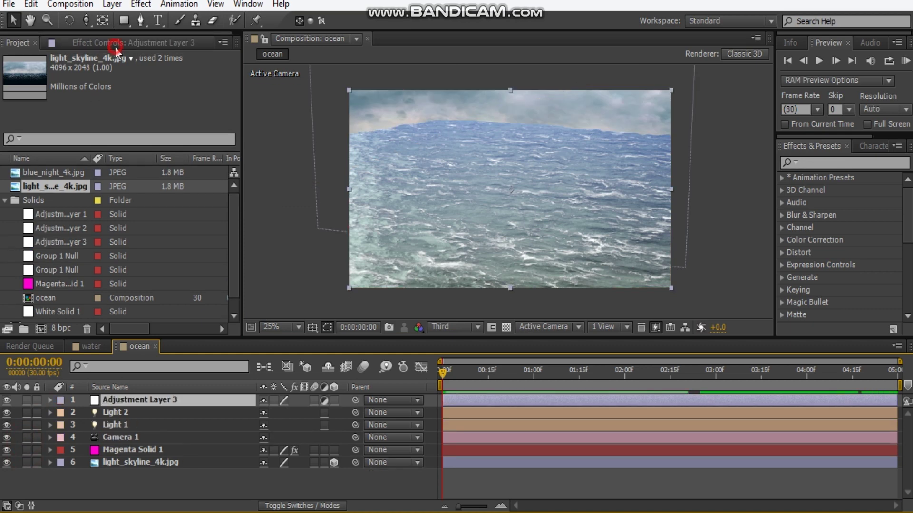
Step: Add Tint at 25% amount and a Curves effect to the adjustment layer
click(114, 42)
right_click(110, 127)
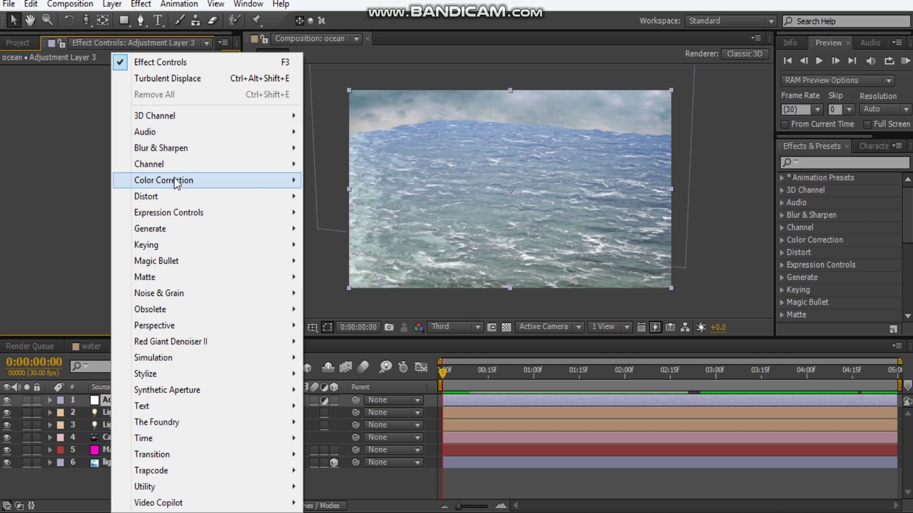
mouse_move(174, 179)
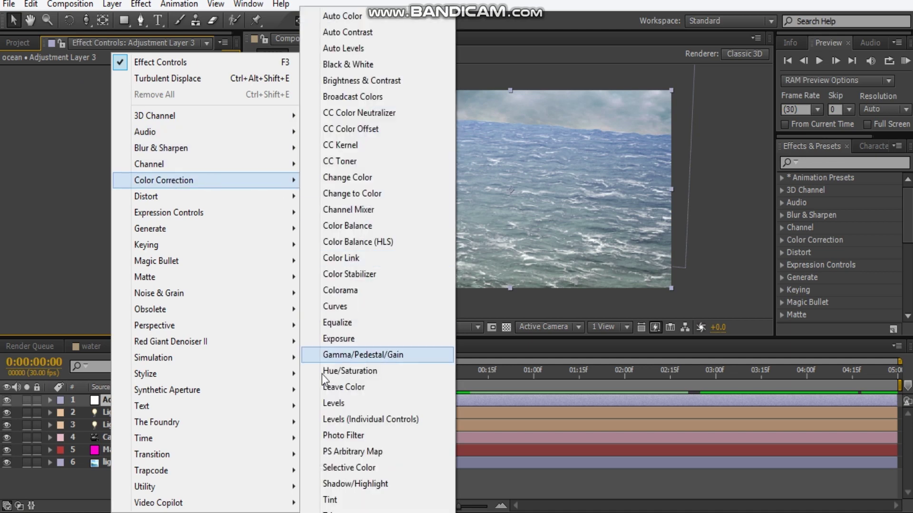
click(332, 499)
right_click(117, 172)
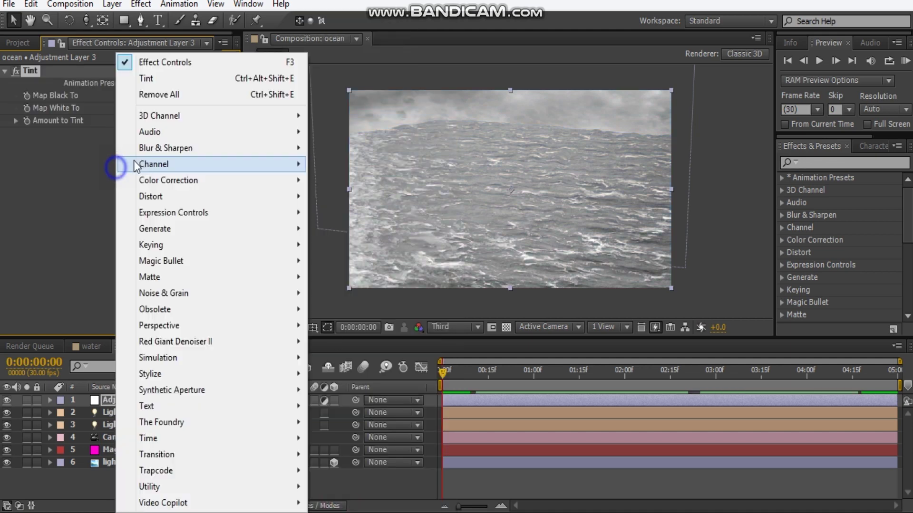
mouse_move(172, 180)
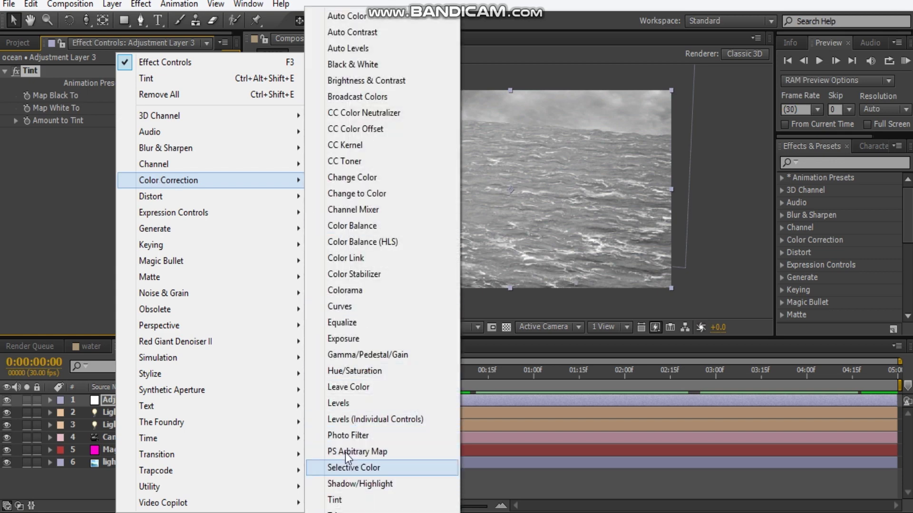
click(343, 307)
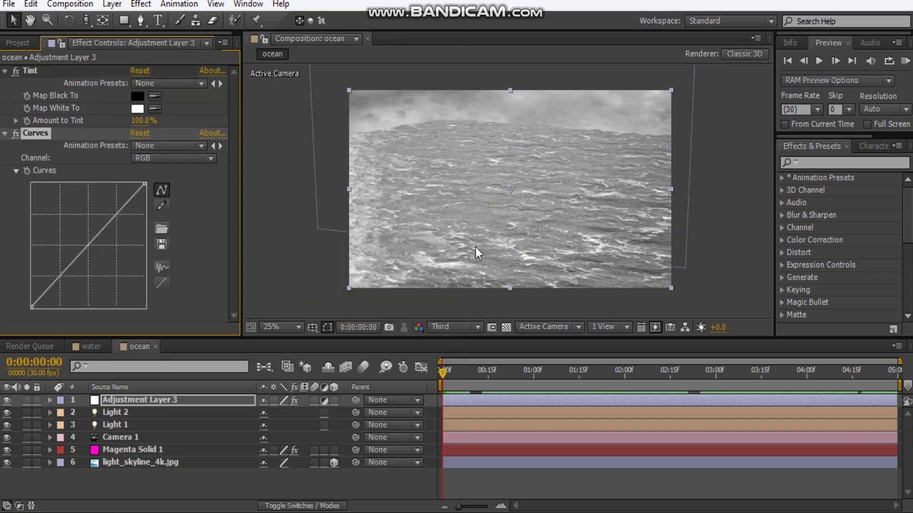
click(144, 120)
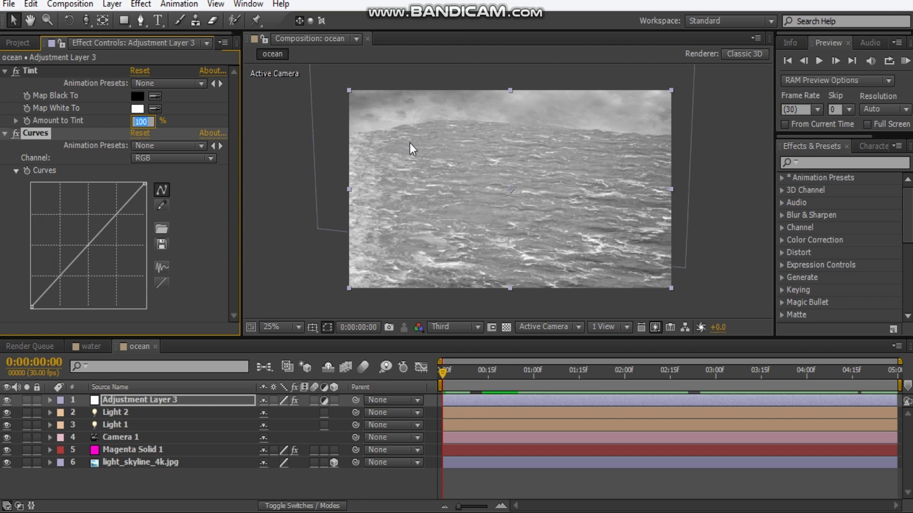
text(25)
key(Return)
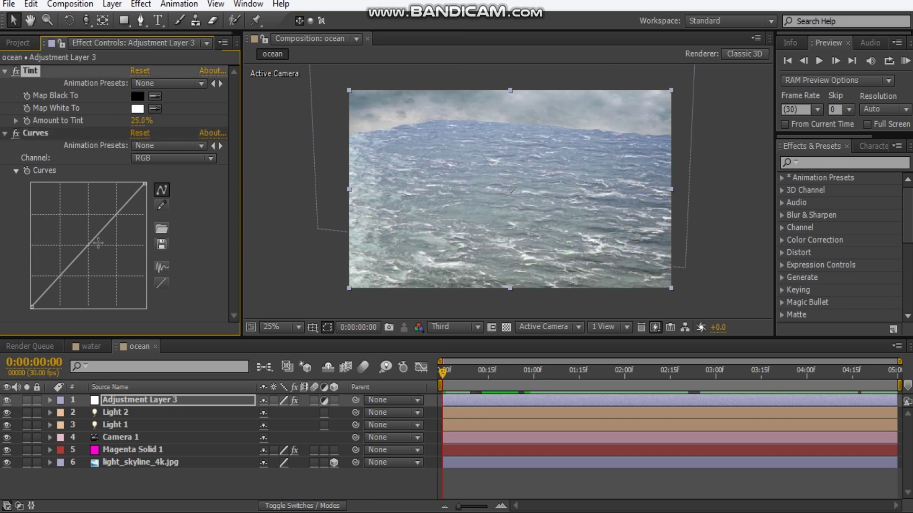
Step: Reshape the RGB curve to deepen shadows, then bend the Red curve down
click(76, 256)
drag(76, 280, 69, 281)
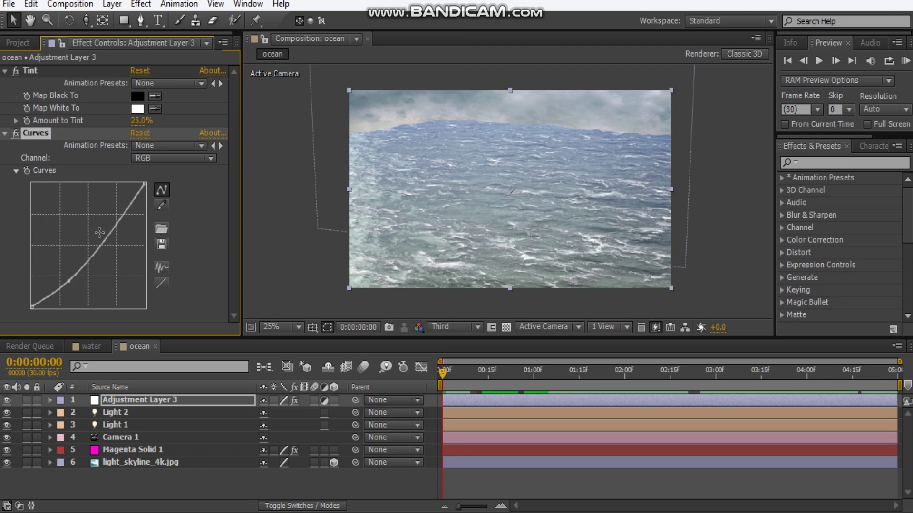
drag(104, 233, 103, 232)
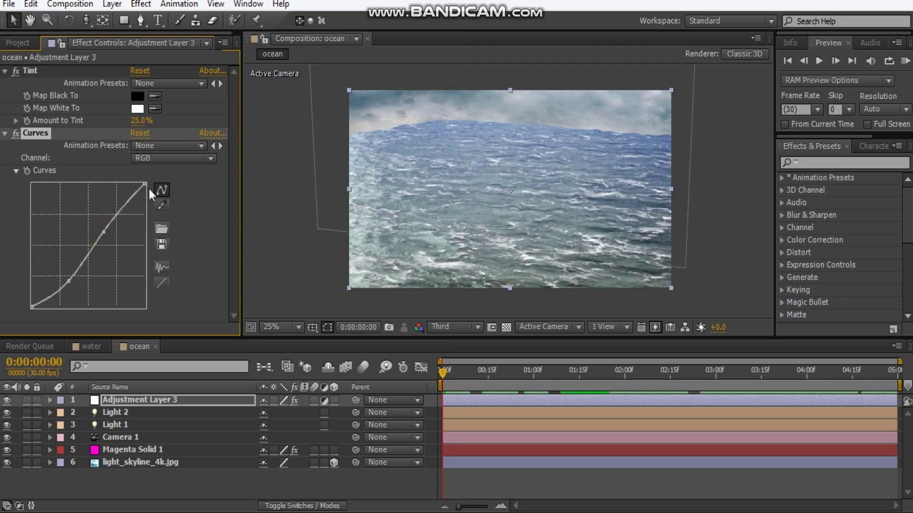
key(period)
key(period)
click(157, 158)
click(157, 190)
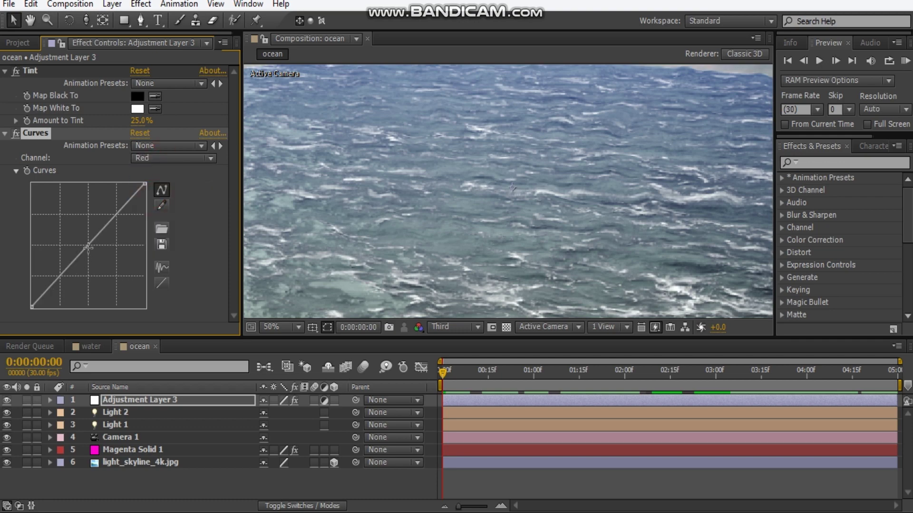
drag(95, 241, 91, 256)
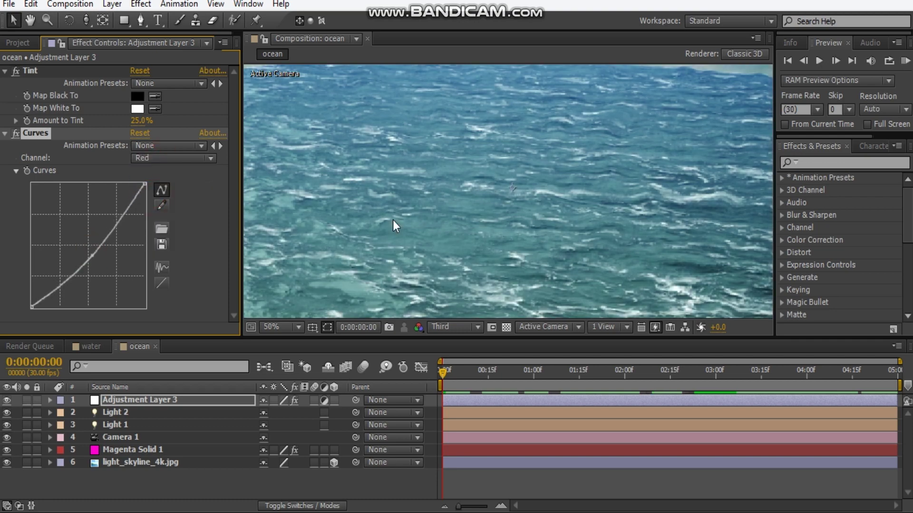
key(comma)
Step: Bow the Blue curve upward to make the water bluer
click(149, 163)
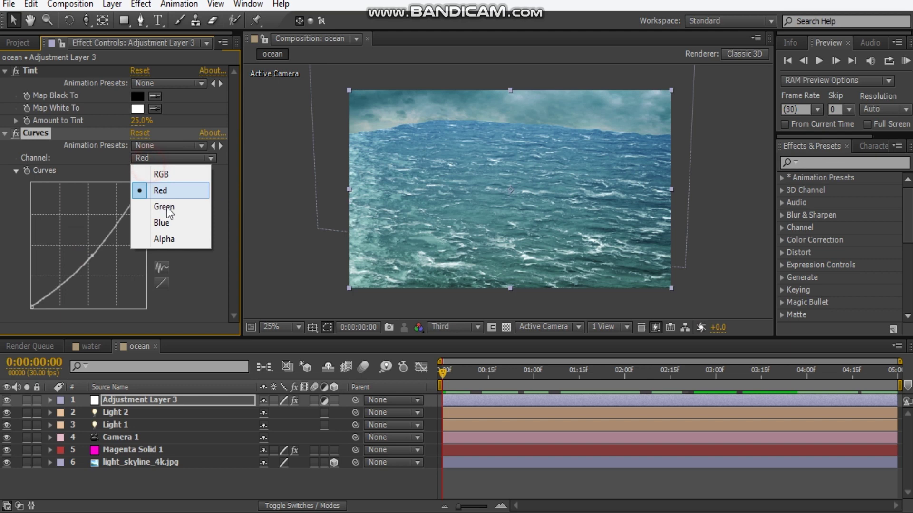
click(155, 224)
click(84, 243)
drag(84, 243, 84, 237)
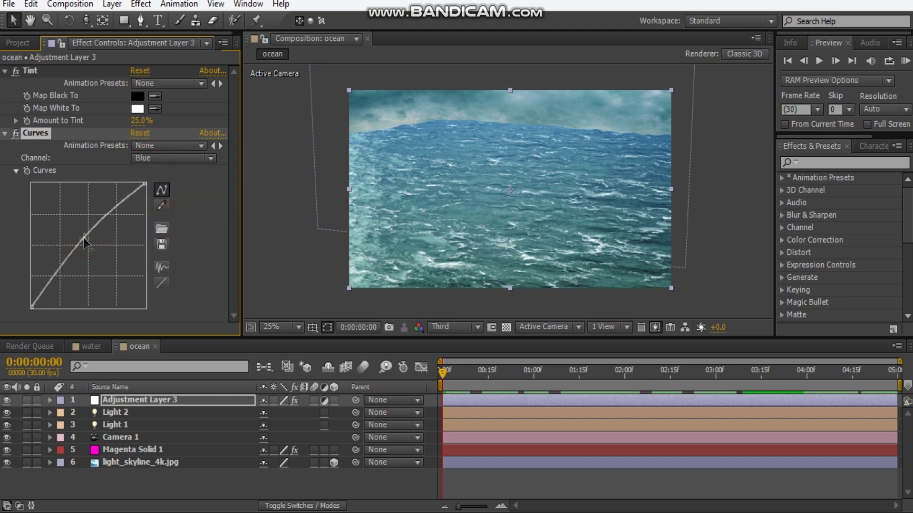
key(period)
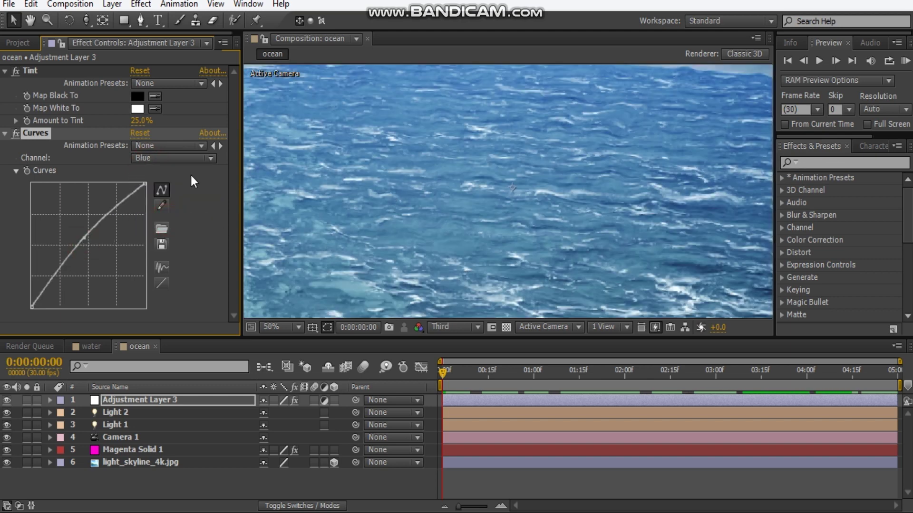
Step: Pull the Red curve back nearly straight, then collapse the Tint and Curves effects
click(161, 163)
click(181, 204)
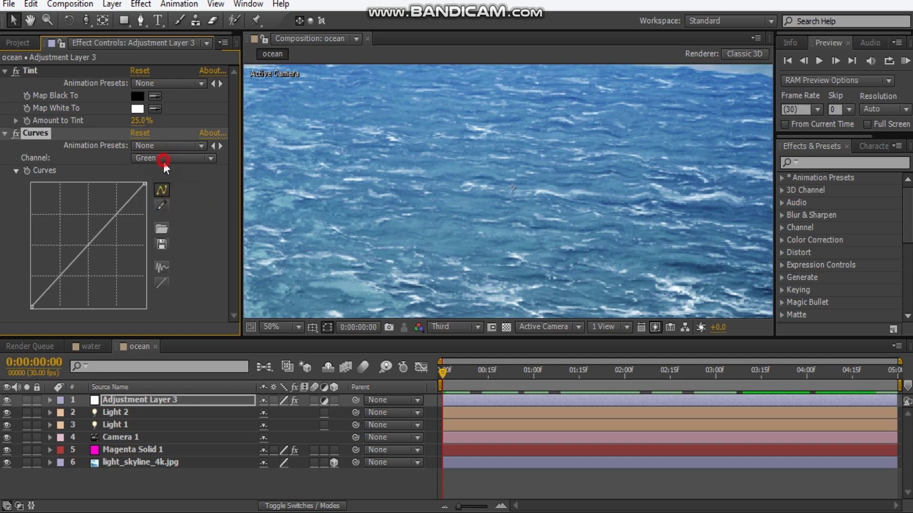
click(162, 160)
click(167, 190)
drag(91, 255, 90, 251)
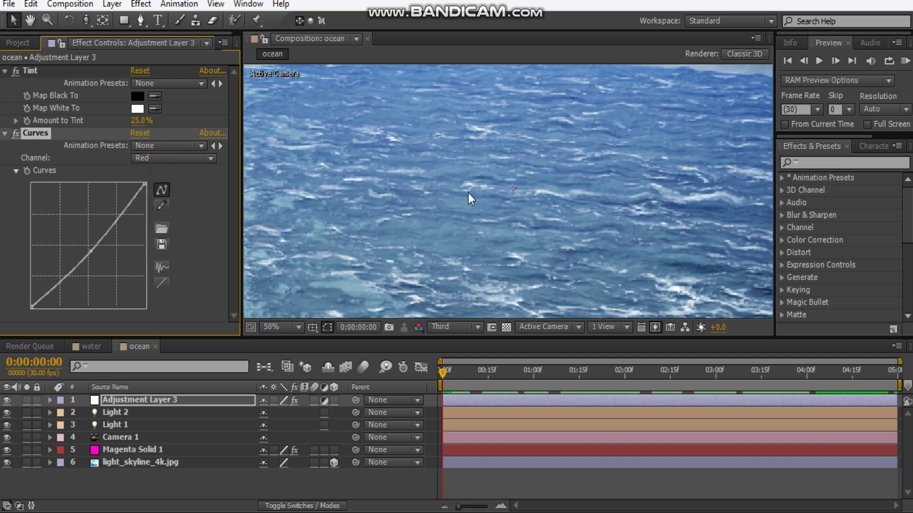
scroll(469, 198, down, 1)
click(174, 157)
click(176, 202)
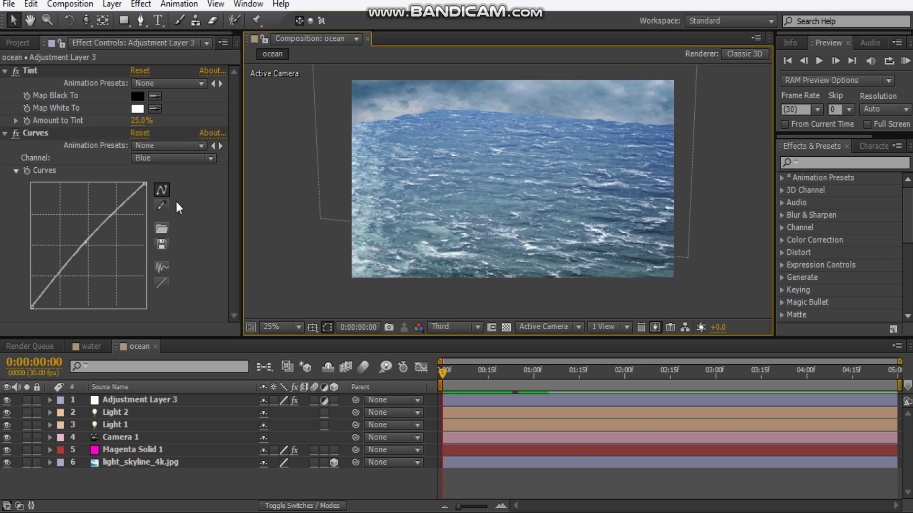
click(5, 72)
click(5, 85)
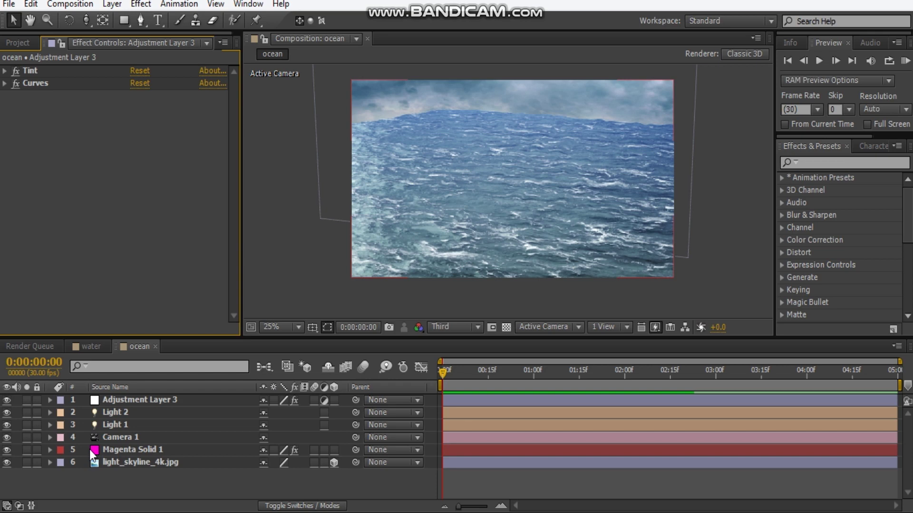
Step: Rename the adjustment layer to 'cc'
click(128, 401)
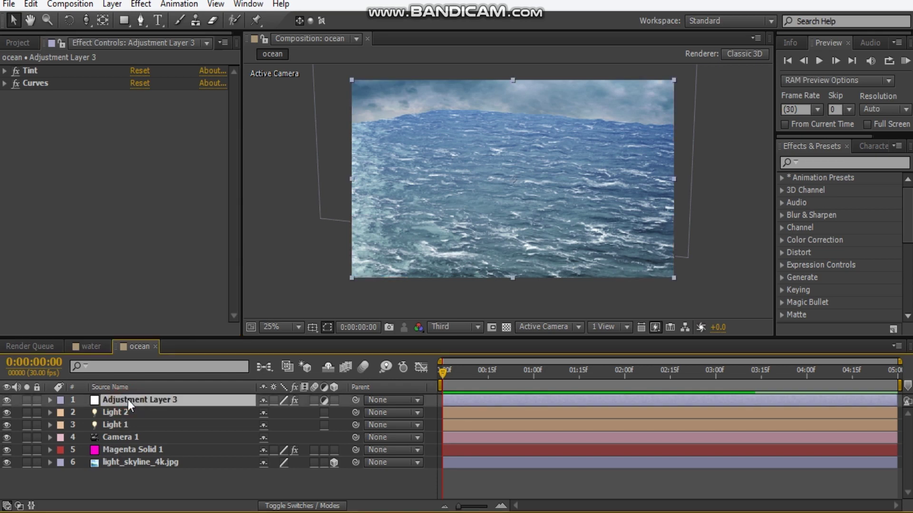
key(Return)
text(cc)
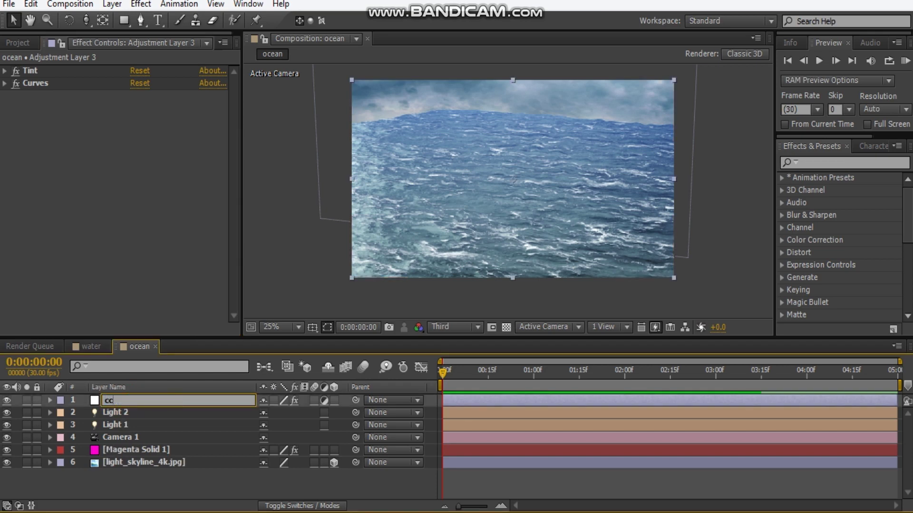
click(122, 477)
Step: Move the cc layer below Camera 1 in the layer stack
drag(149, 402, 152, 443)
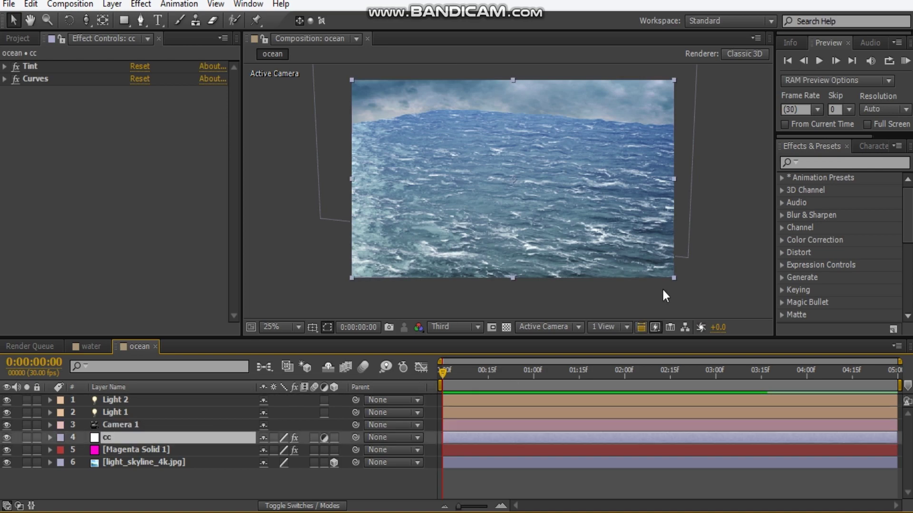
click(591, 289)
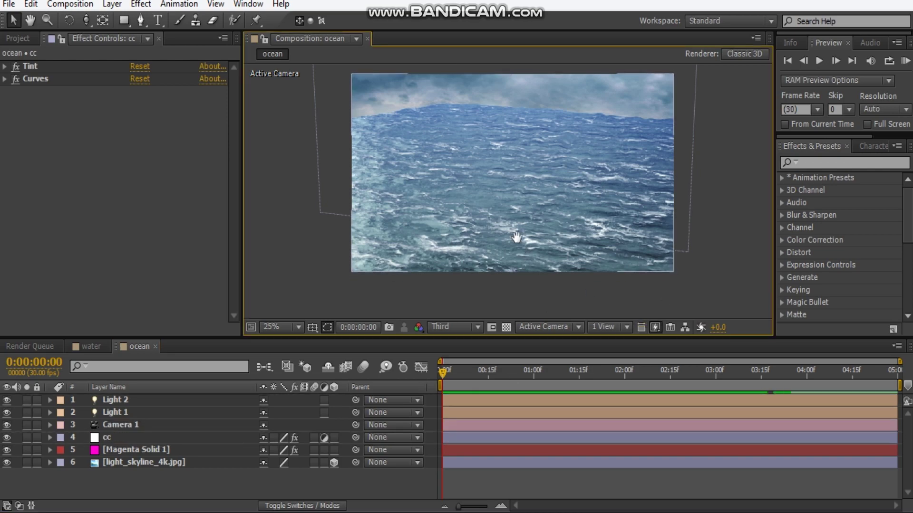
scroll(519, 244, up, 2)
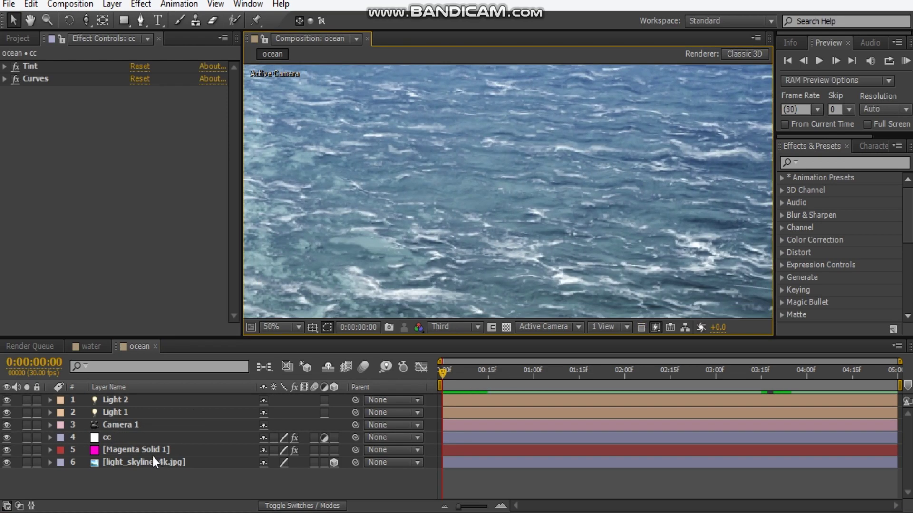
click(152, 449)
Step: Apply Curves to light_skyline_4k.jpg and pull the RGB midpoint down to darken the sky
click(153, 462)
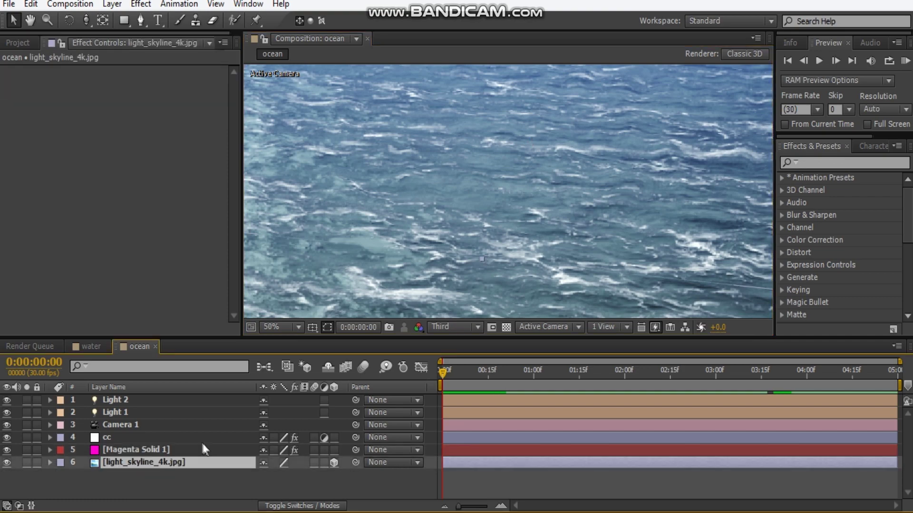
right_click(58, 175)
click(81, 78)
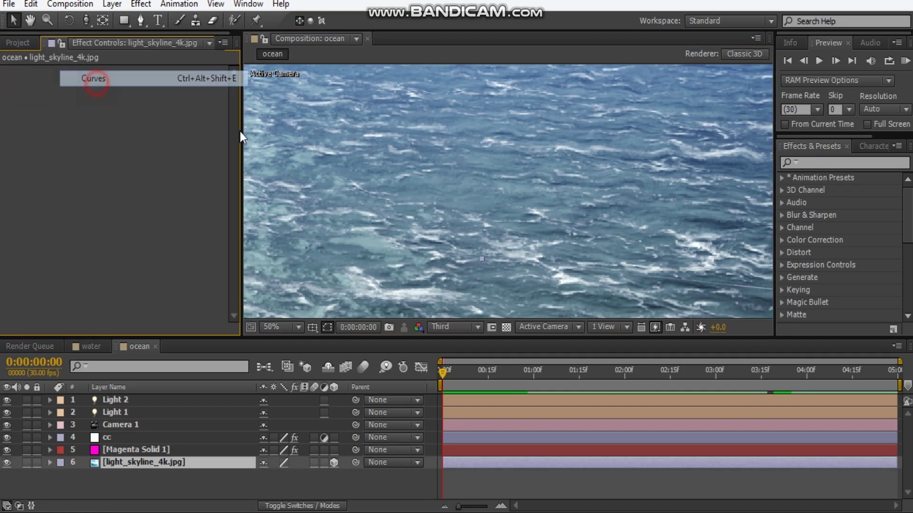
scroll(450, 128, down, 2)
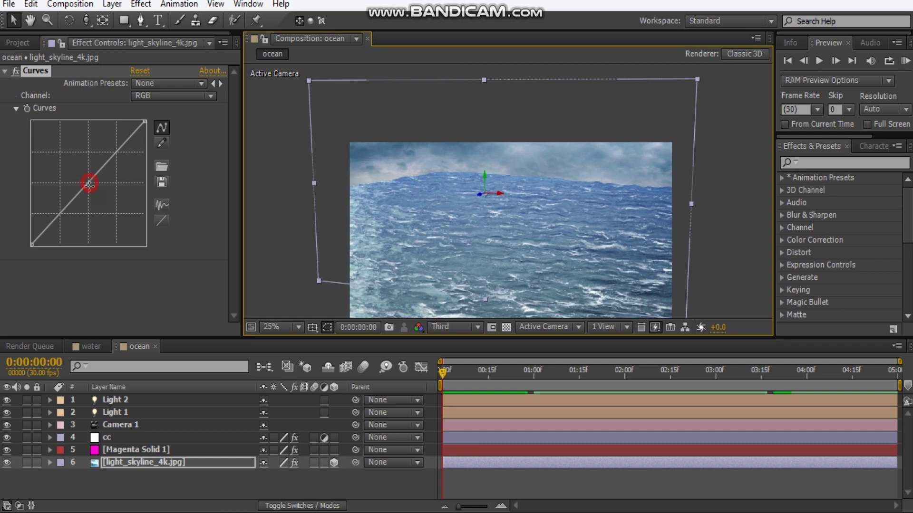
drag(89, 183, 90, 193)
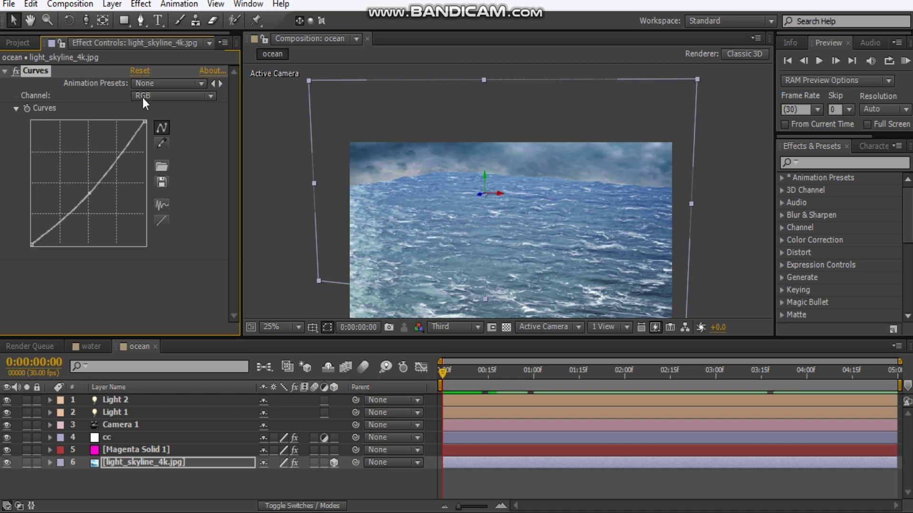
Step: Lift the sky's Blue curve slightly
click(164, 99)
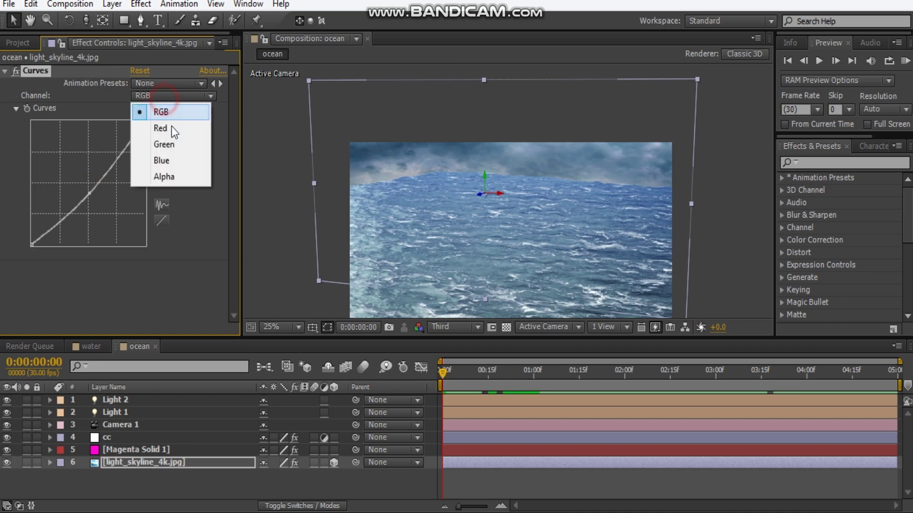
click(163, 159)
drag(82, 183, 83, 178)
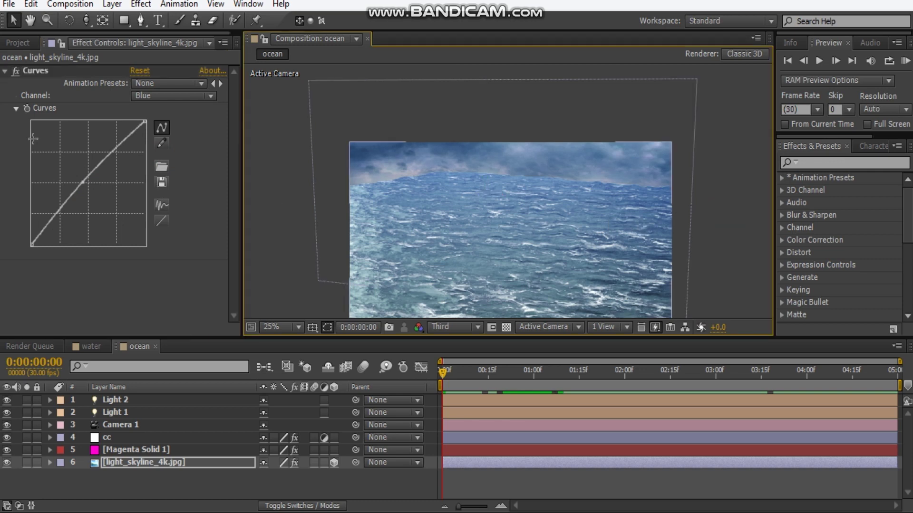
click(5, 71)
drag(491, 199, 506, 173)
scroll(506, 173, up, 2)
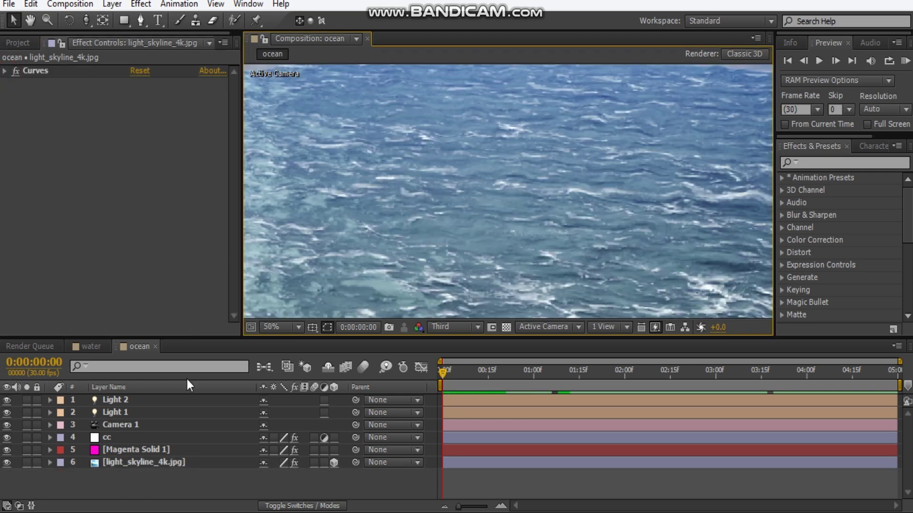
click(117, 442)
click(190, 444)
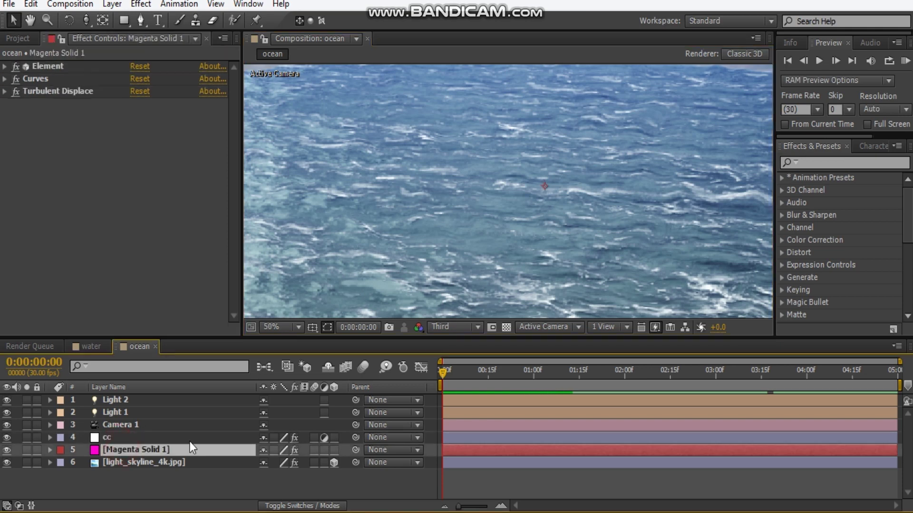
Step: Rename Magenta Solid 1 to 'e3d'
key(Return)
text(e3d)
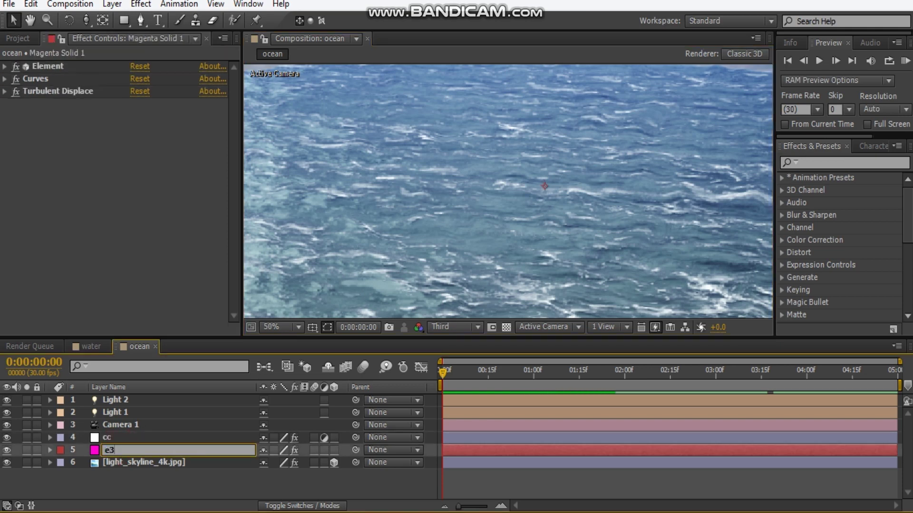
click(126, 492)
Step: Create a Group 1 Null from Element's Group 1 Group Utilities and select it
click(5, 66)
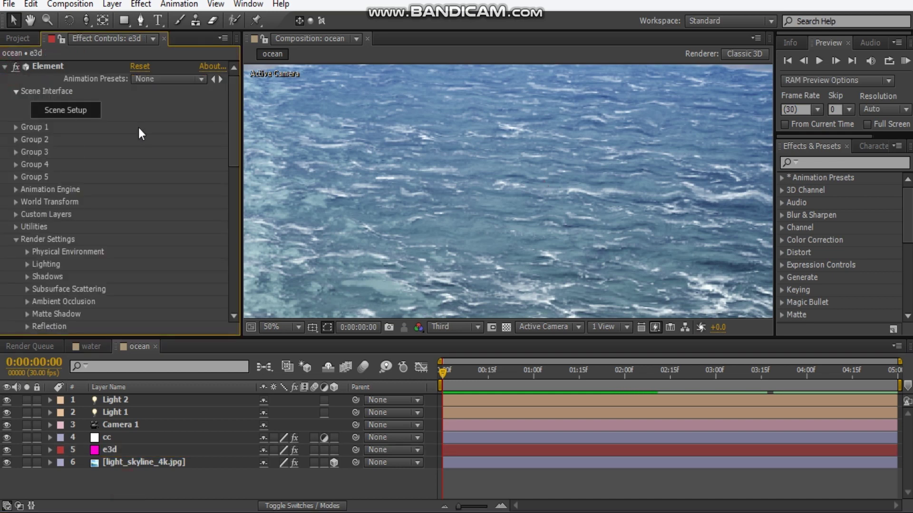
click(16, 127)
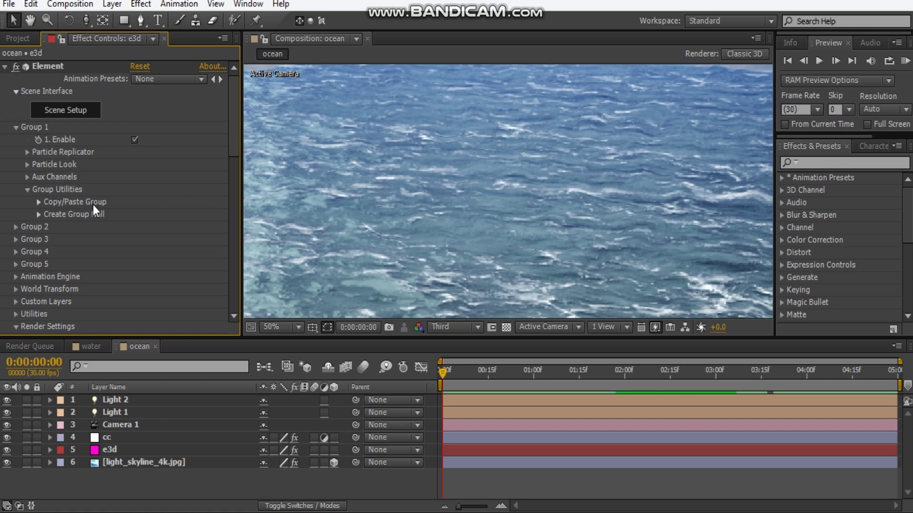
click(39, 214)
click(79, 233)
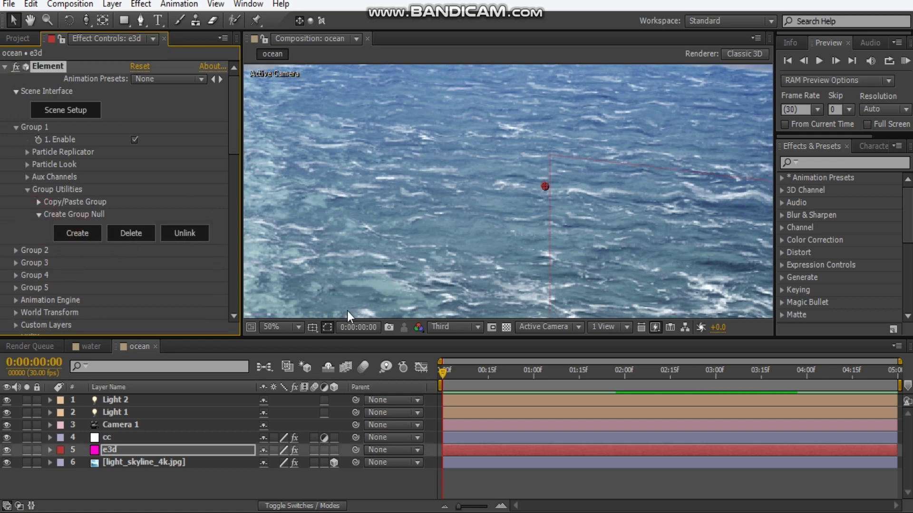
drag(415, 193, 401, 198)
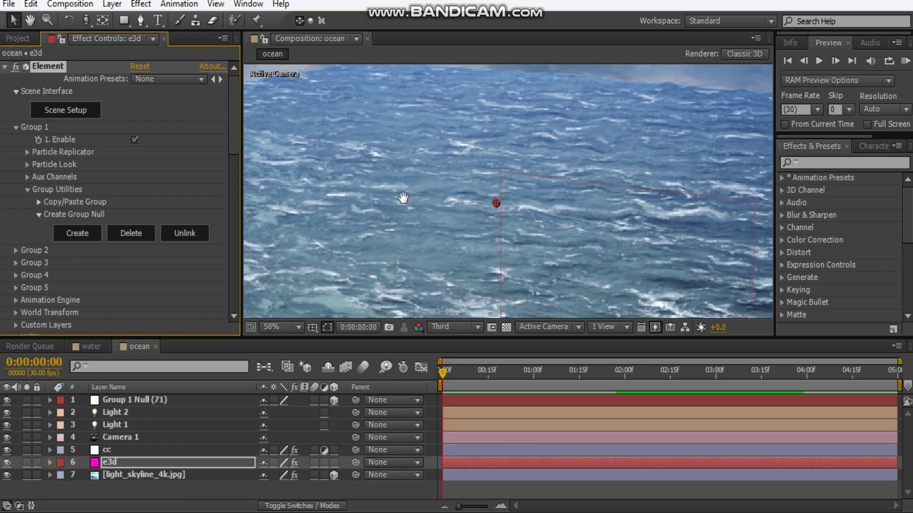
key(comma)
key(comma)
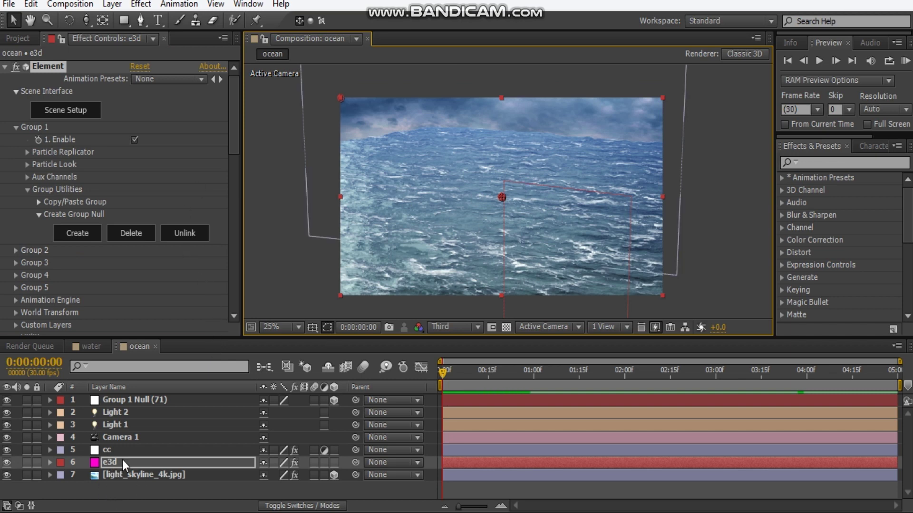
click(140, 402)
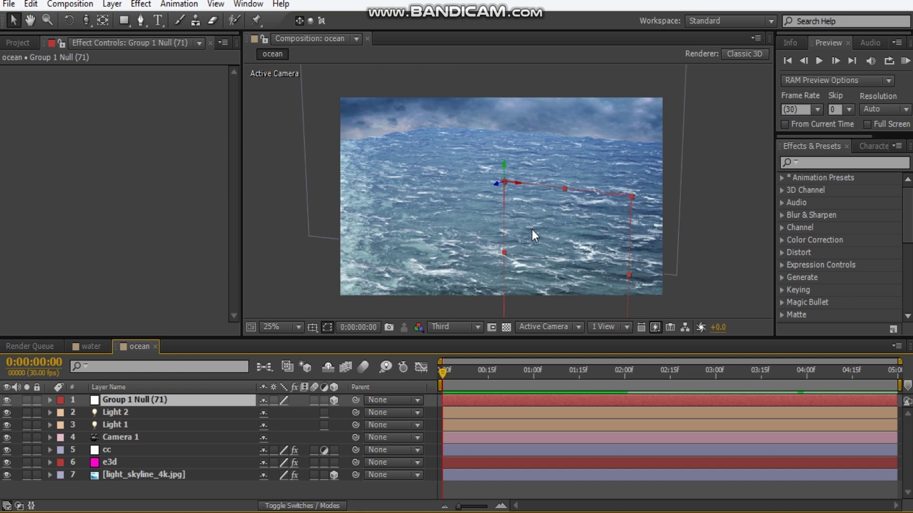
Step: Tilt Group 1 Null's Z orientation to 10°, then select Camera 1
key(r)
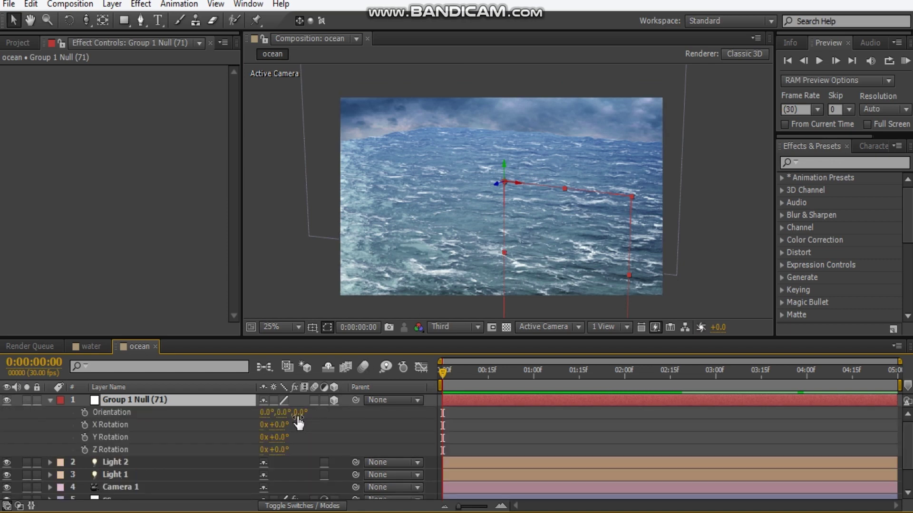
drag(299, 413, 300, 417)
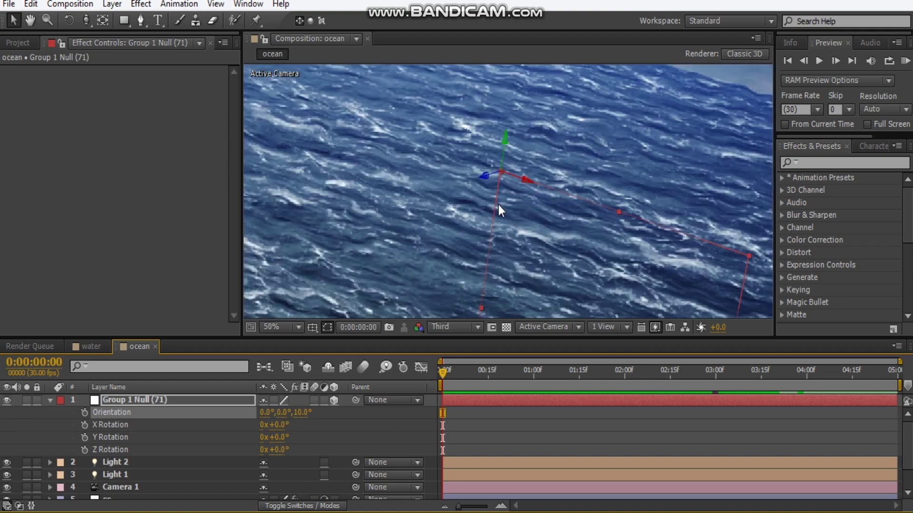
click(733, 206)
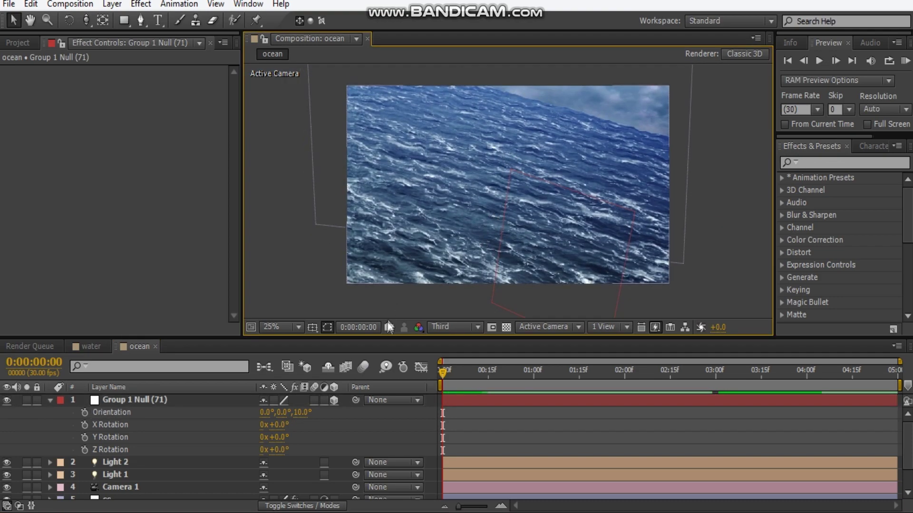
click(138, 487)
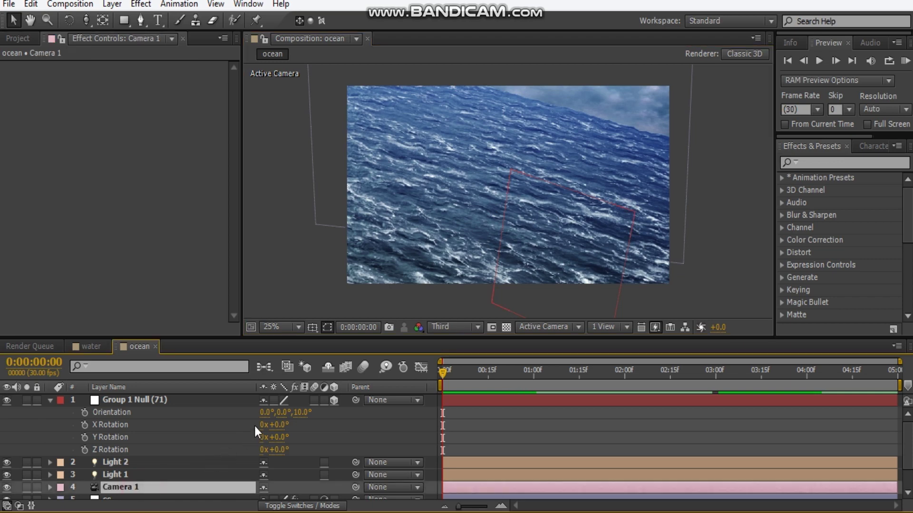
Step: Orbit the camera slightly to reframe the ocean surface
key(c)
click(436, 194)
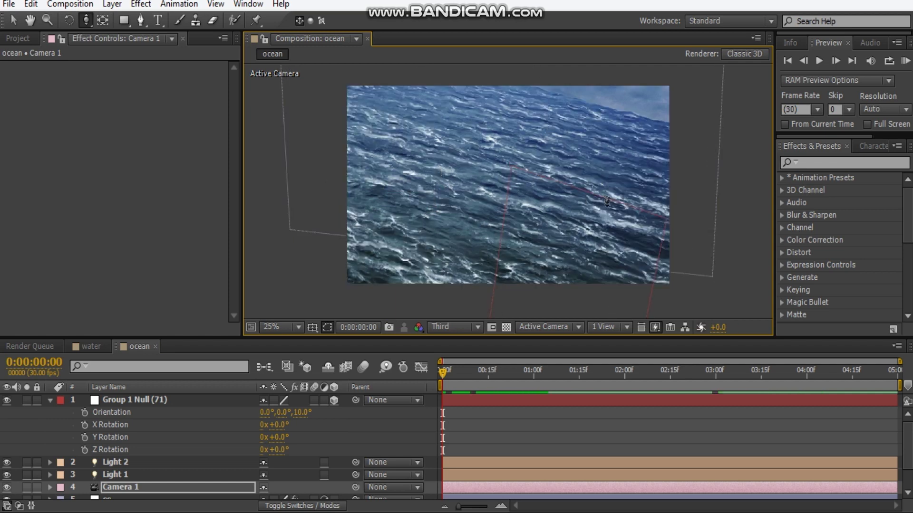
scroll(463, 205, up, 2)
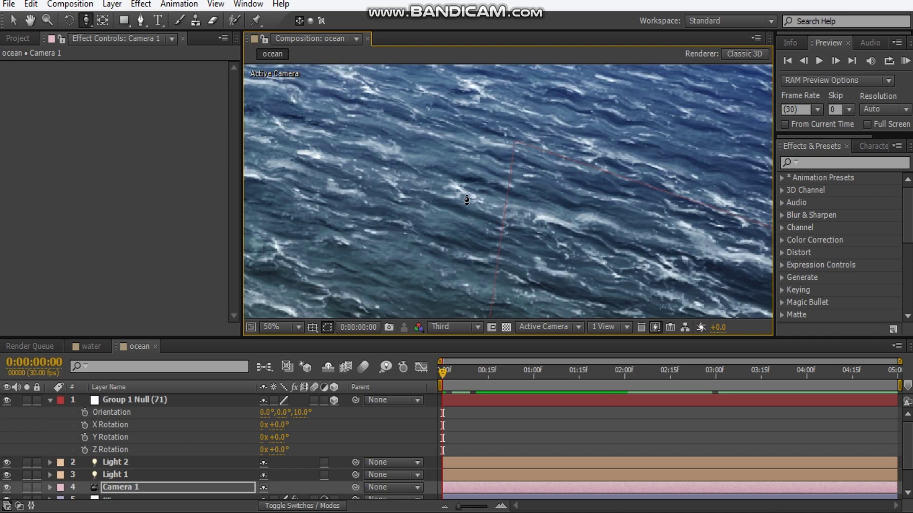
drag(502, 190, 485, 211)
scroll(485, 239, down, 2)
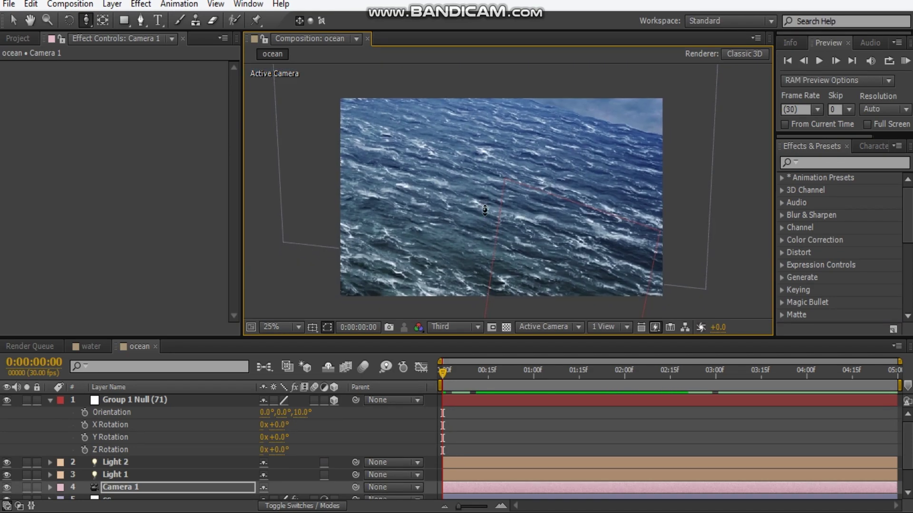
Step: Collapse the group null's rotation and show the cc layer's Tint and Curves
click(50, 400)
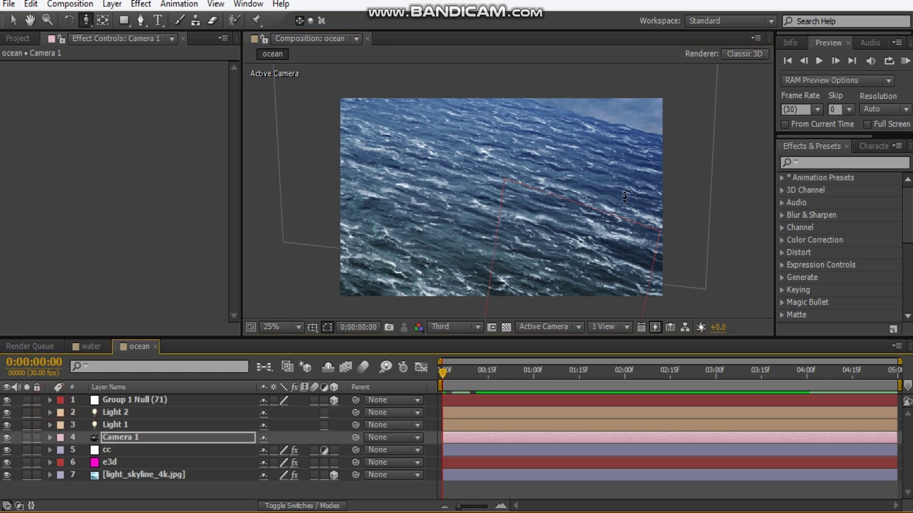
key(v)
click(724, 205)
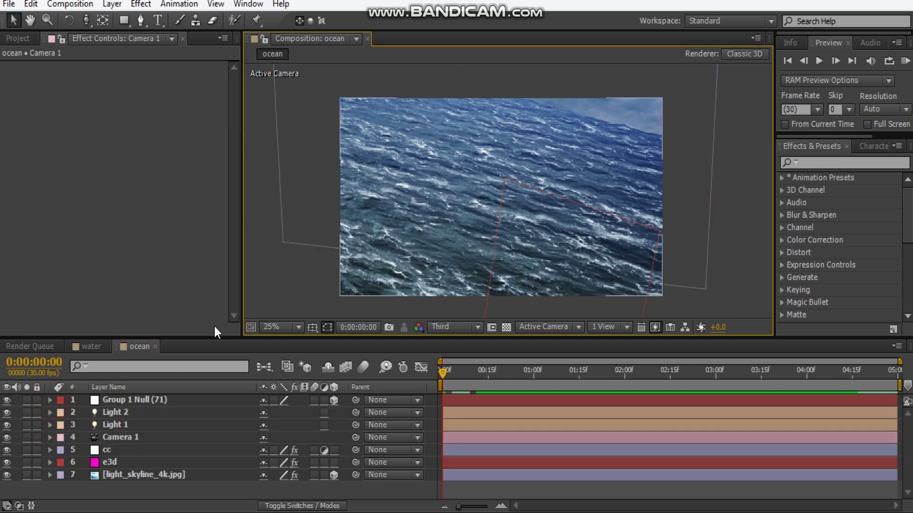
click(105, 449)
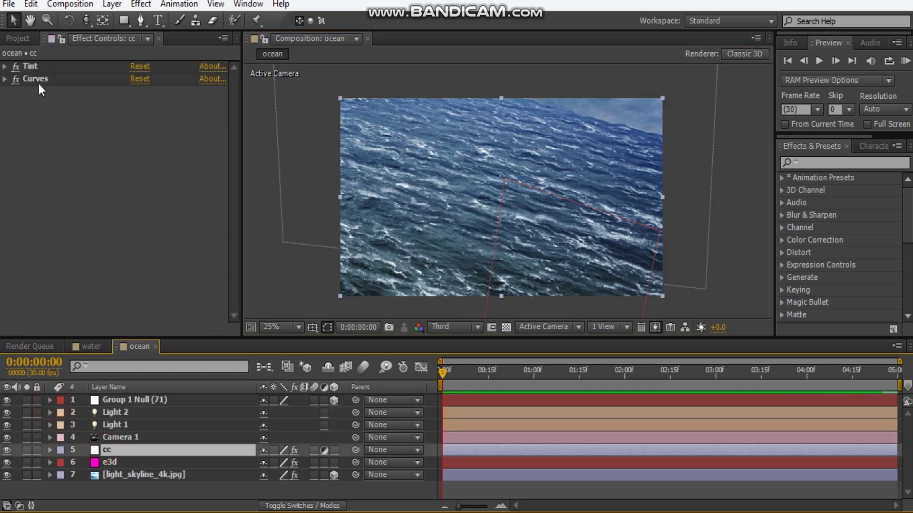
Step: Expand the cc layer's Curves effect to reveal its Blue channel curve
click(4, 79)
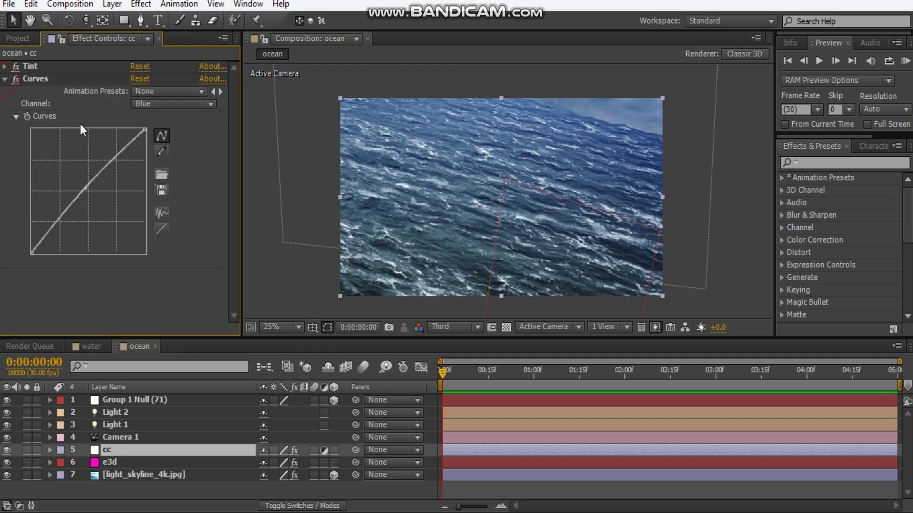
click(85, 188)
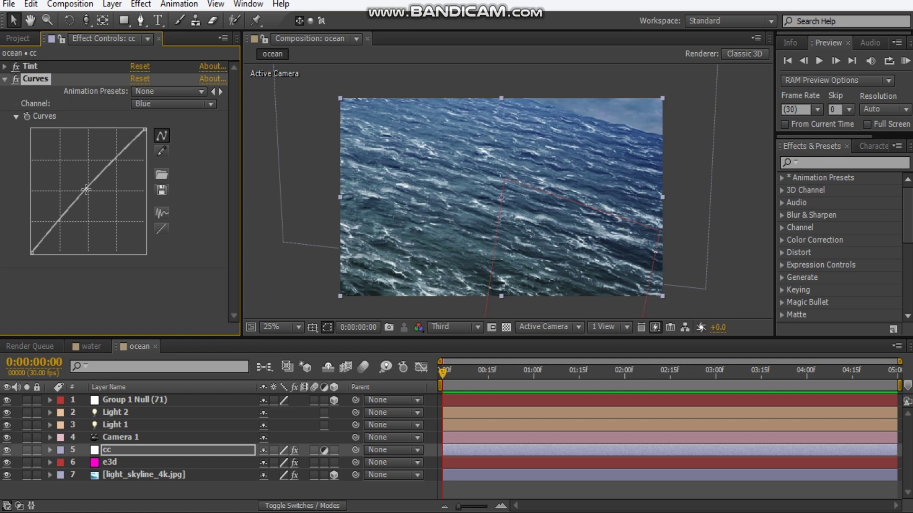
scroll(556, 206, up, 1)
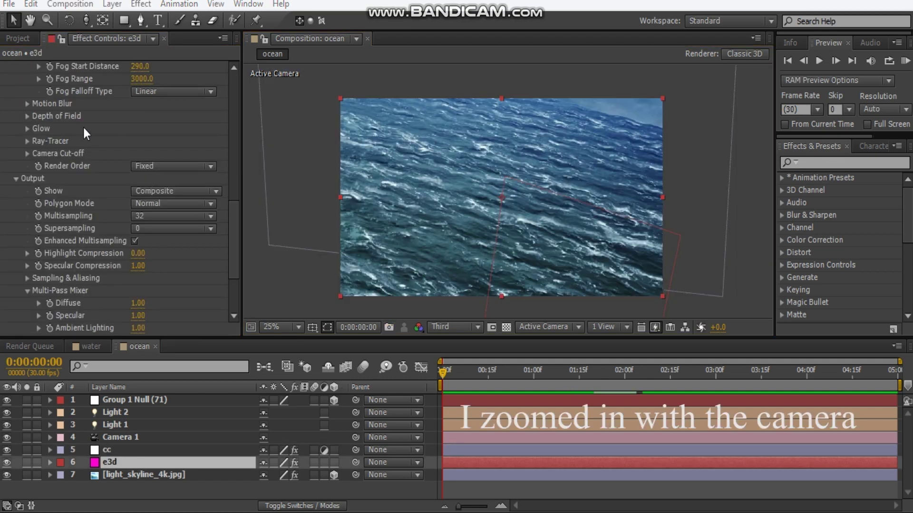
Step: Set the e3d Glow Intensity to 1.0
scroll(157, 152, up, 5)
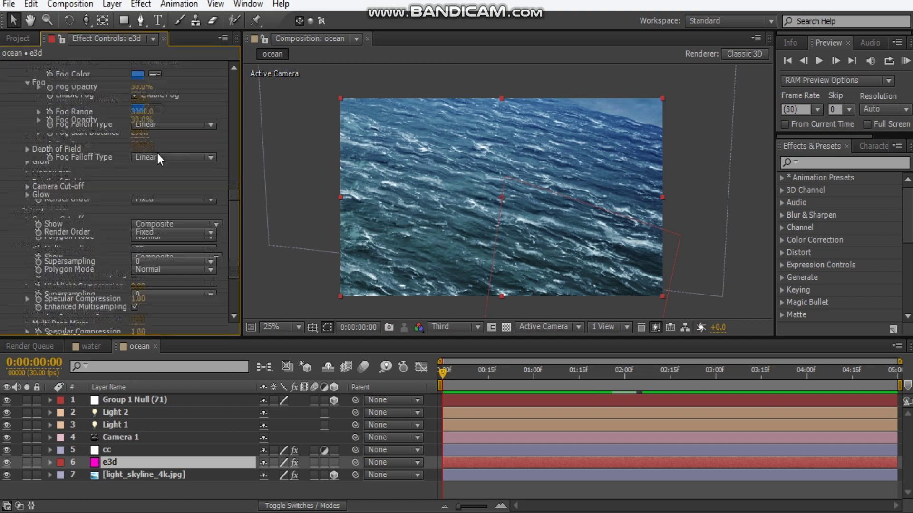
scroll(95, 200, down, 2)
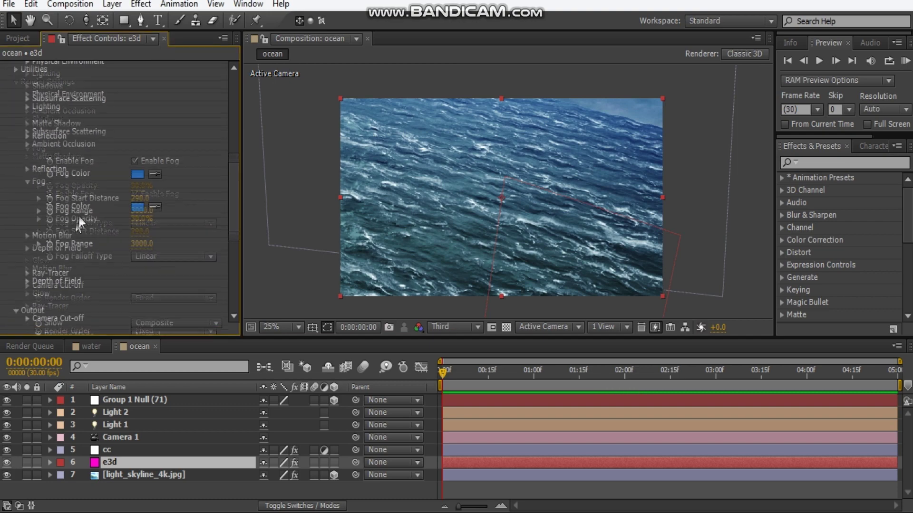
click(28, 261)
scroll(72, 259, down, 4)
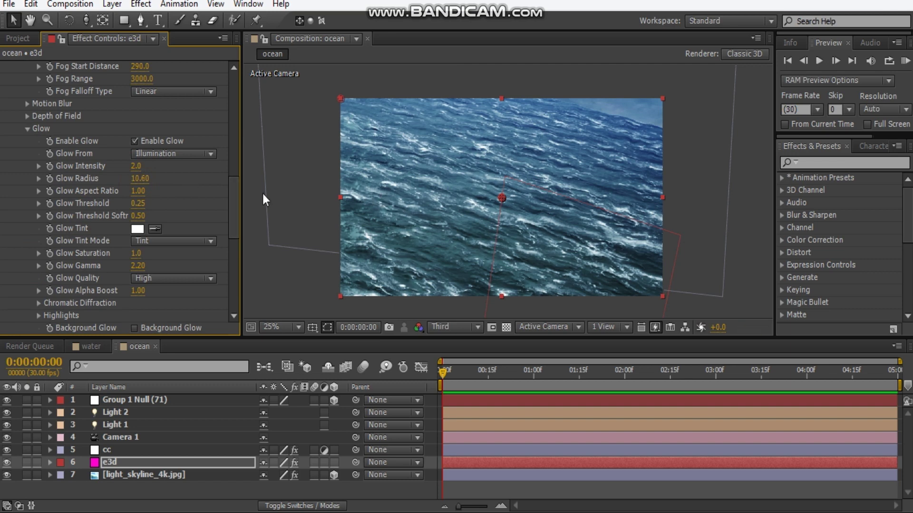
click(136, 166)
text(1)
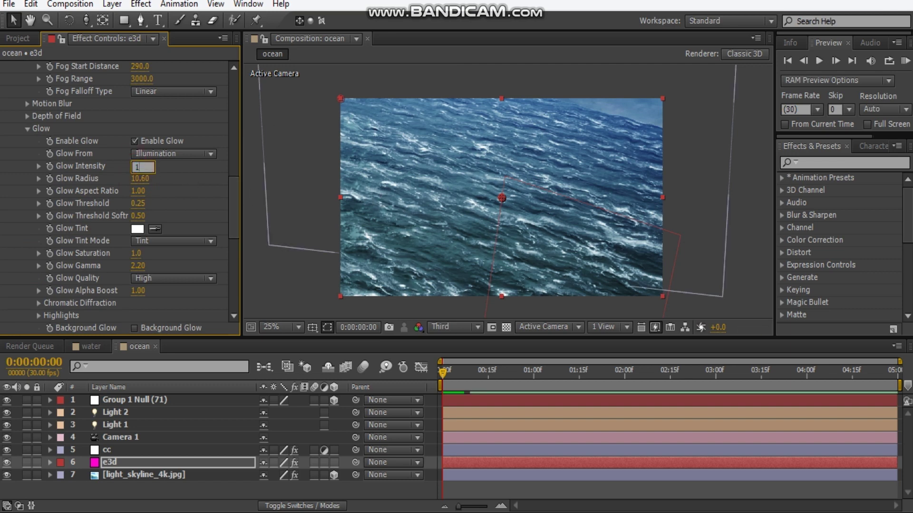
key(Return)
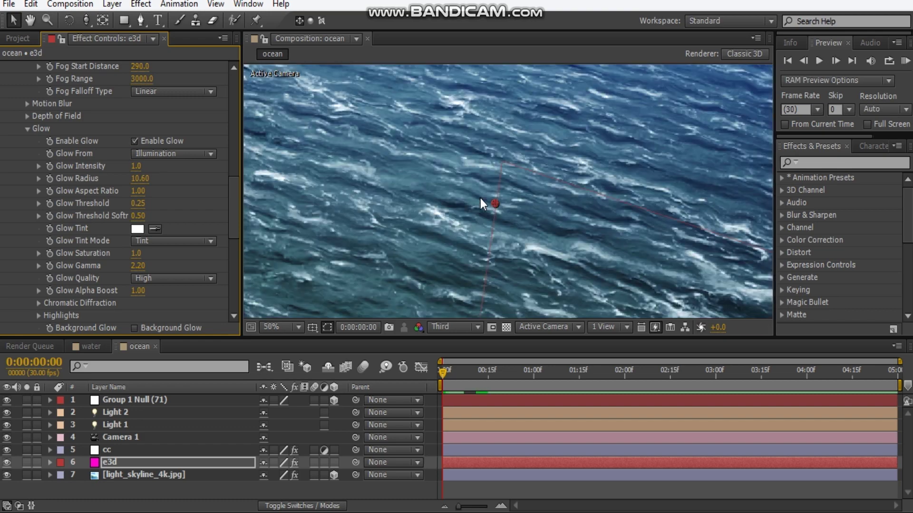
Step: Set Multi-Pass Mixer Reflectivity to 12 and Fog Opacity to 15%
scroll(167, 244, down, 5)
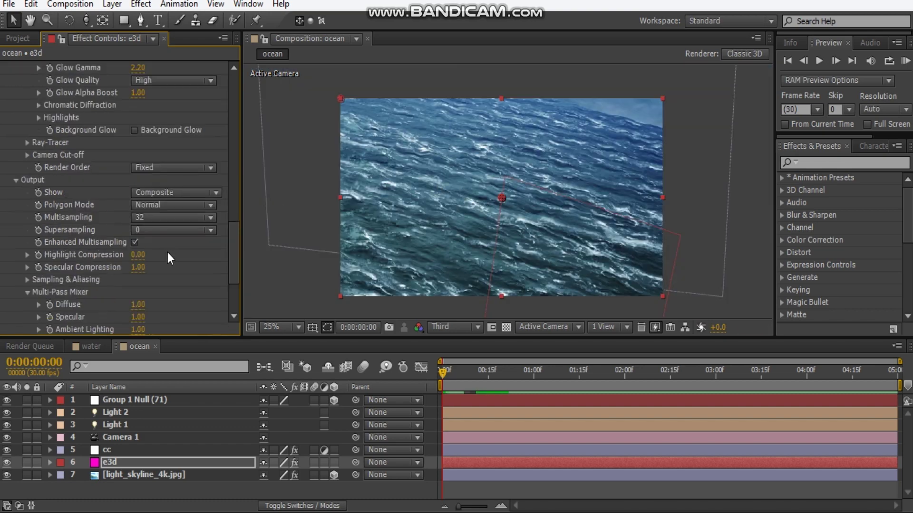
scroll(146, 266, down, 3)
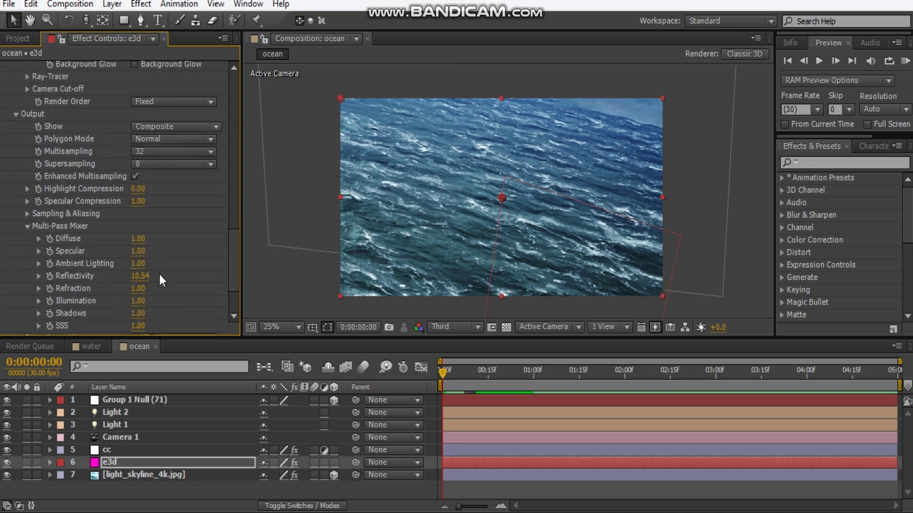
click(144, 244)
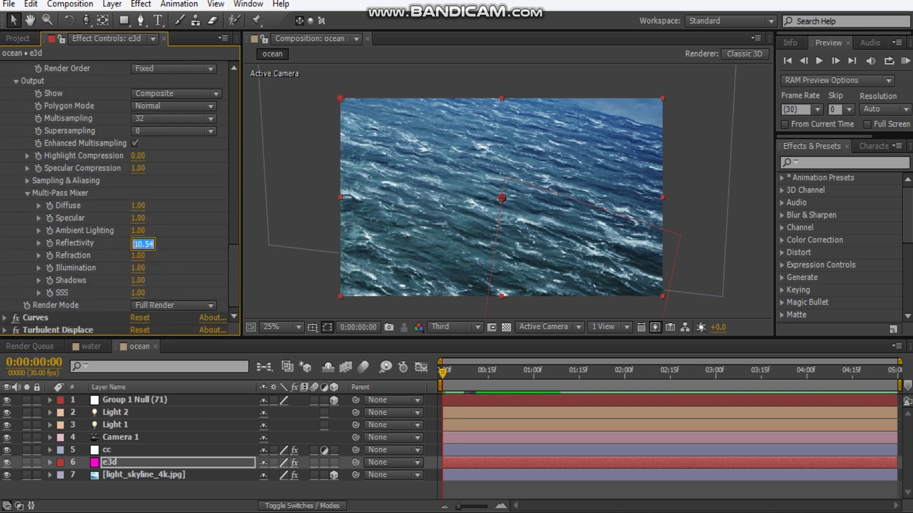
text(12)
key(Return)
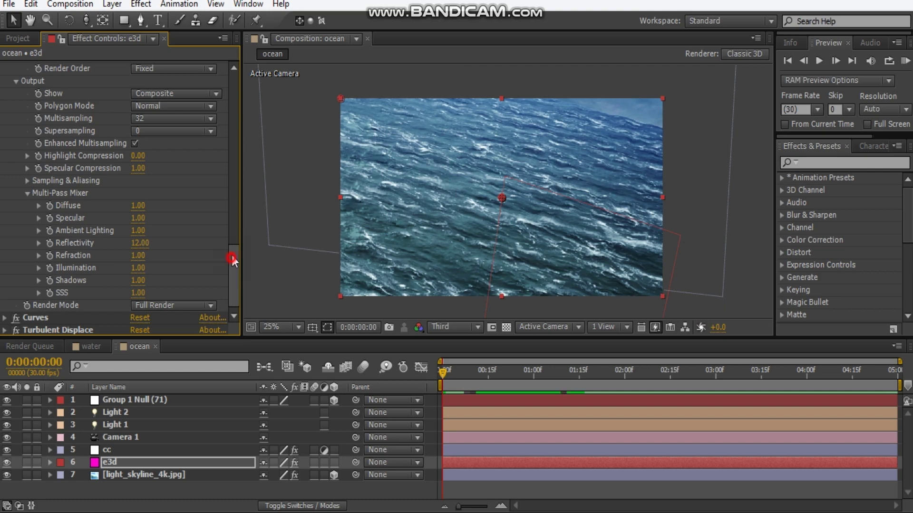
scroll(236, 209, up, 10)
drag(239, 189, 244, 156)
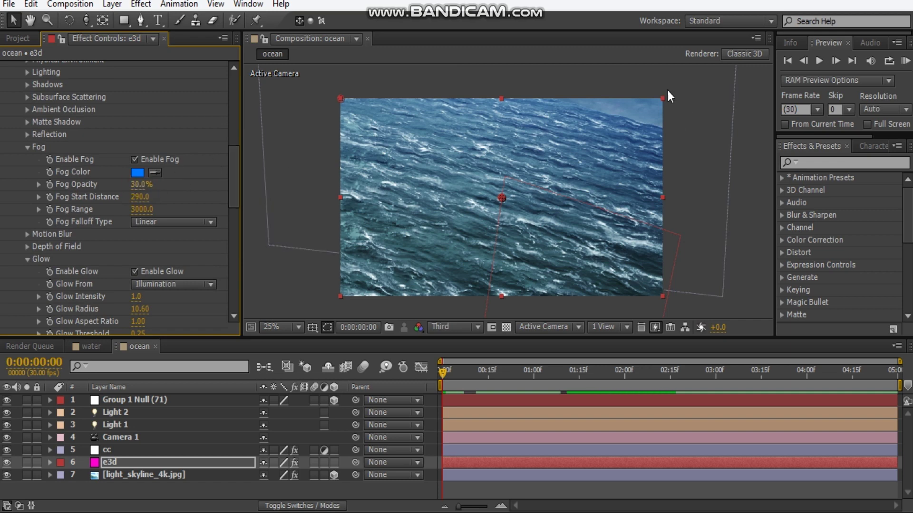
click(140, 184)
text(15)
key(Return)
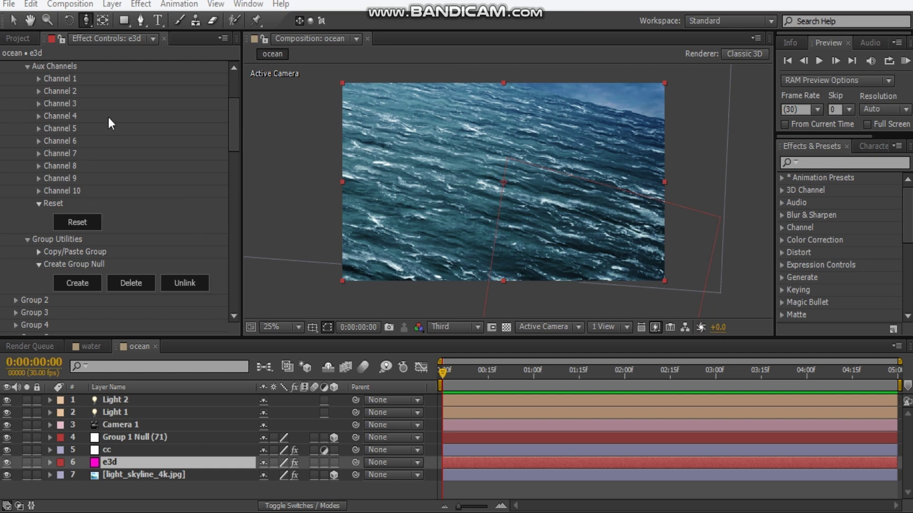
Step: Keyframe both Channel 2 UV Offset values and set them to 1.5 at the last frame
scroll(143, 138, up, 3)
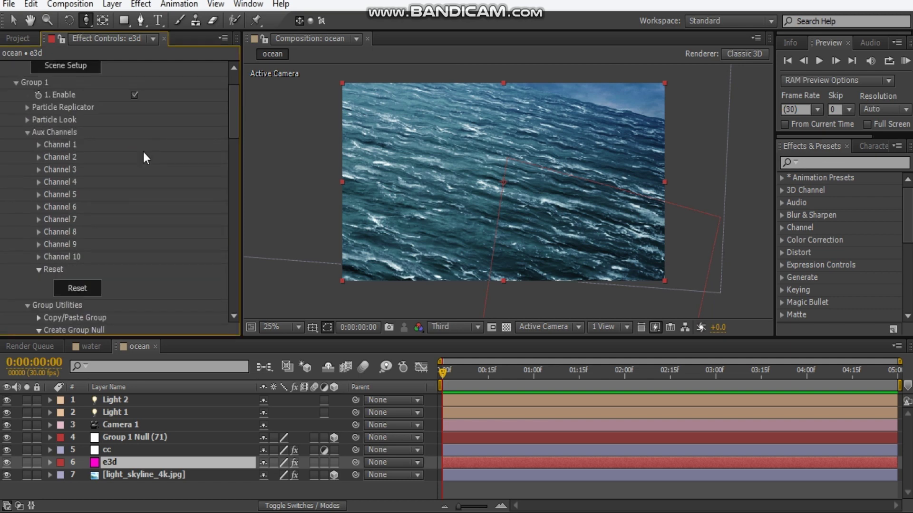
scroll(145, 156, down, 2)
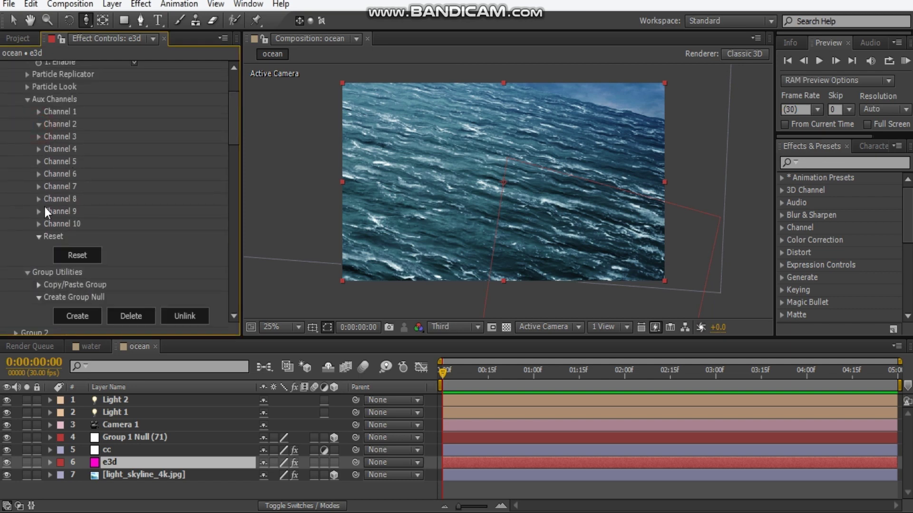
click(40, 249)
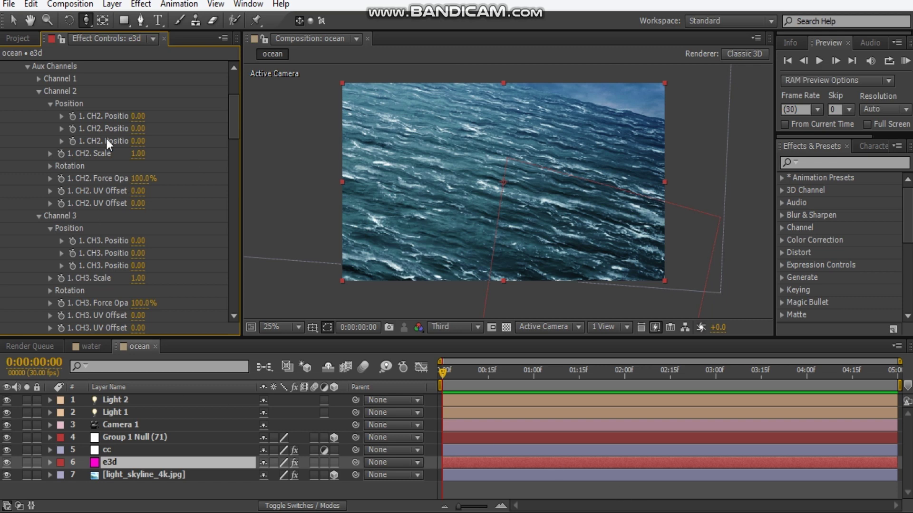
click(61, 191)
click(61, 203)
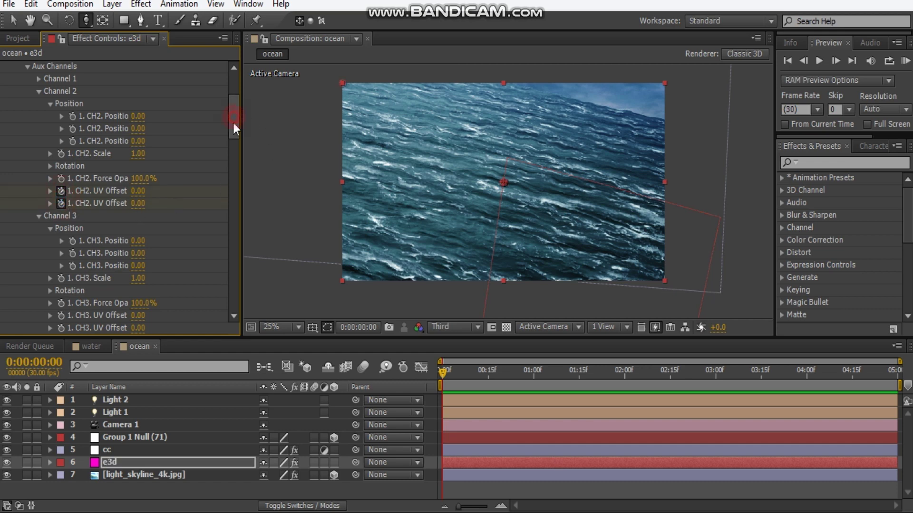
drag(233, 123, 233, 136)
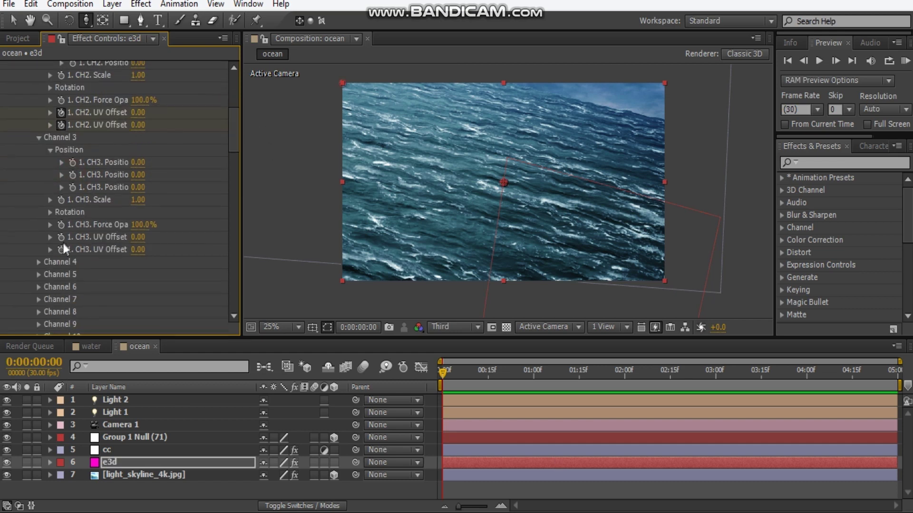
key(space)
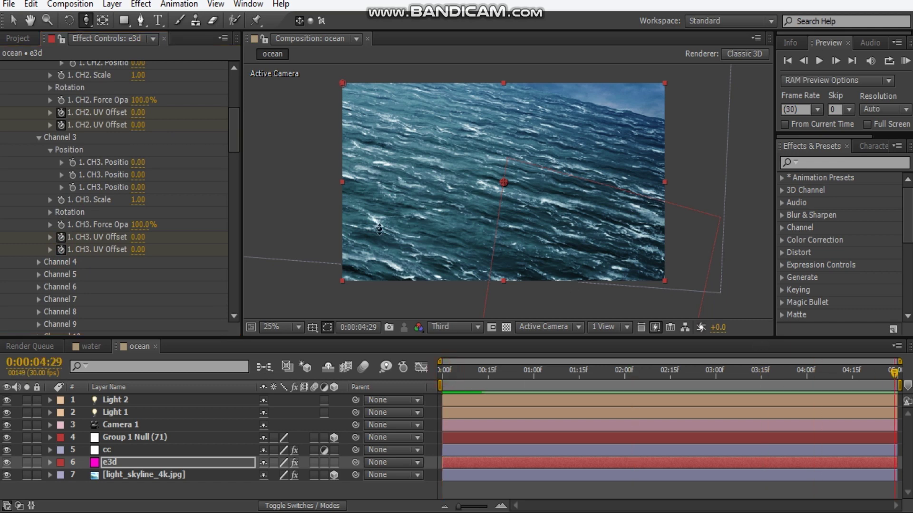
click(142, 118)
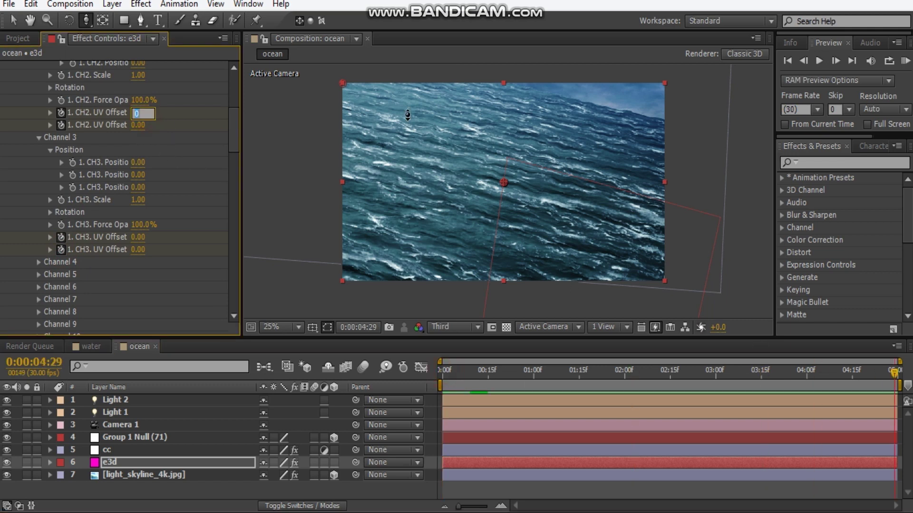
text(1.5)
key(Tab)
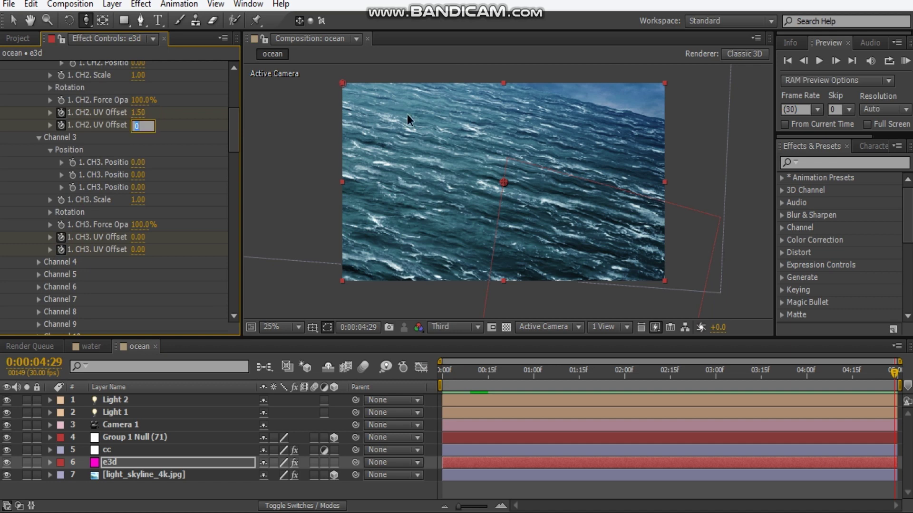
text(1.5)
key(Return)
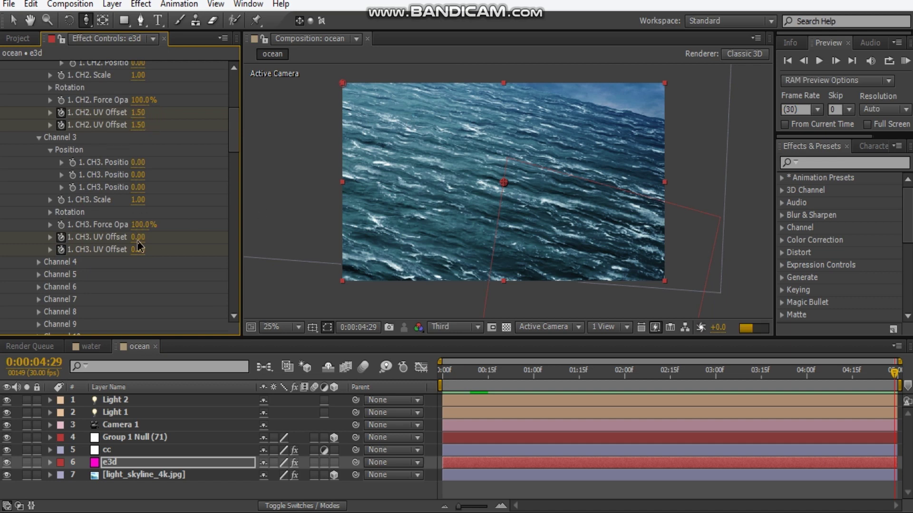
Step: Set the Channel 3 UV Offset values to 1.2 at the last frame
click(138, 240)
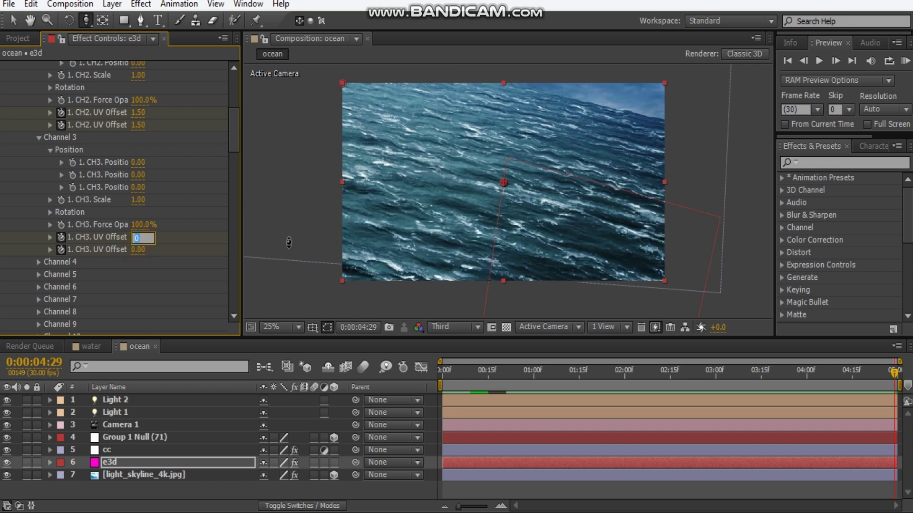
text(1.2)
key(Tab)
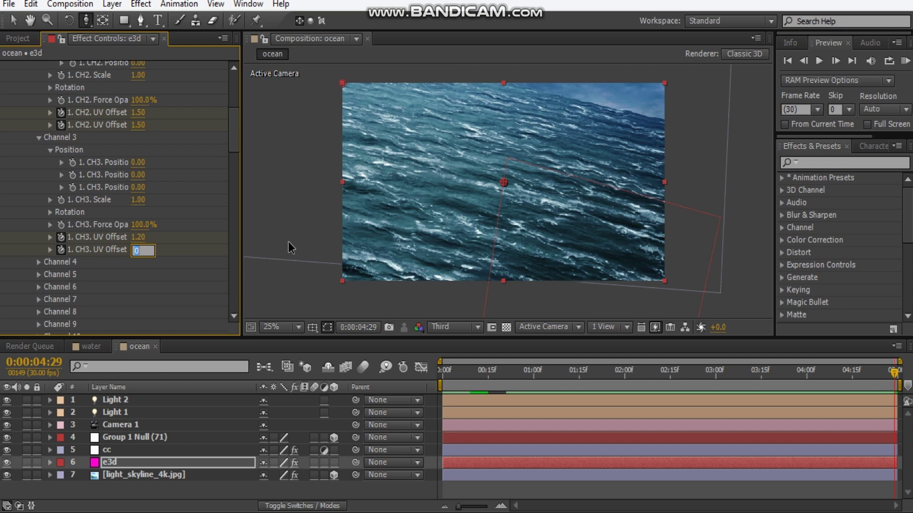
text(1.2)
key(Return)
Step: Return to the start of the composition and preview the wave animation
key(Home)
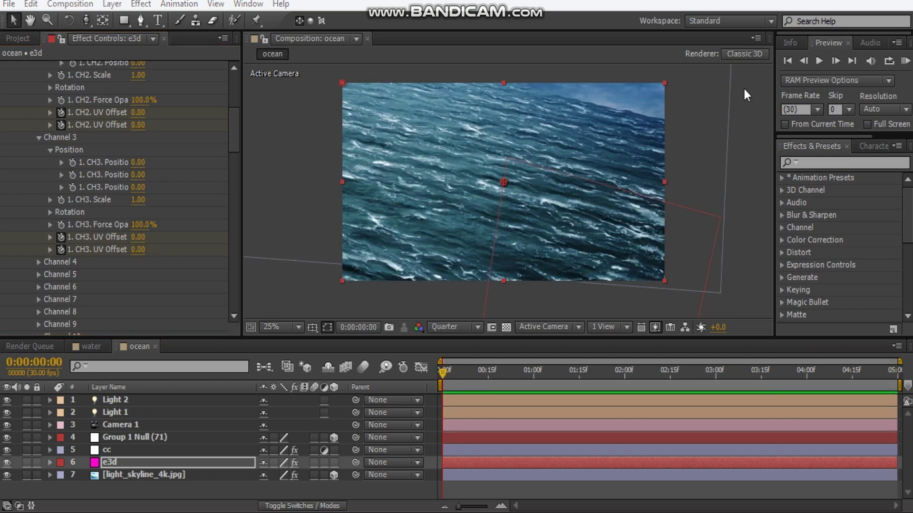
click(570, 405)
key(space)
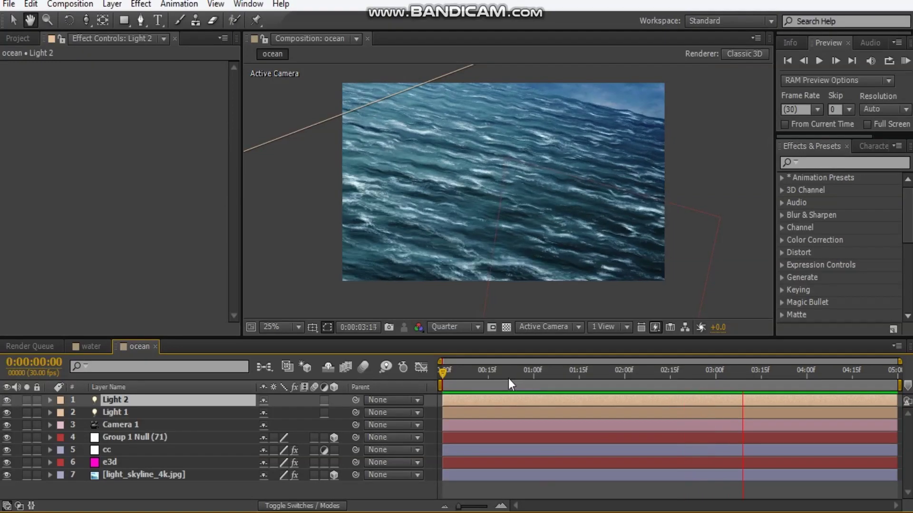
Step: Stop the preview and reduce the e3d layer's Turbulent Displace Size to 13
click(489, 373)
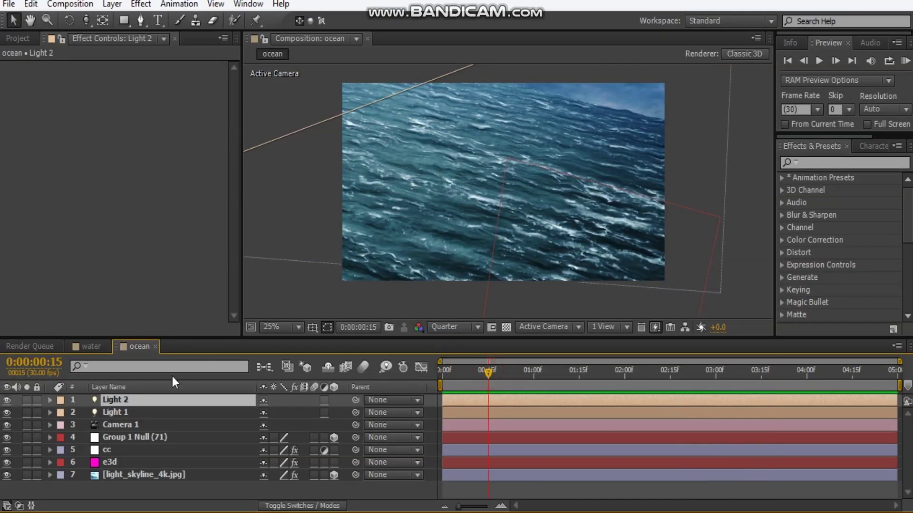
click(151, 452)
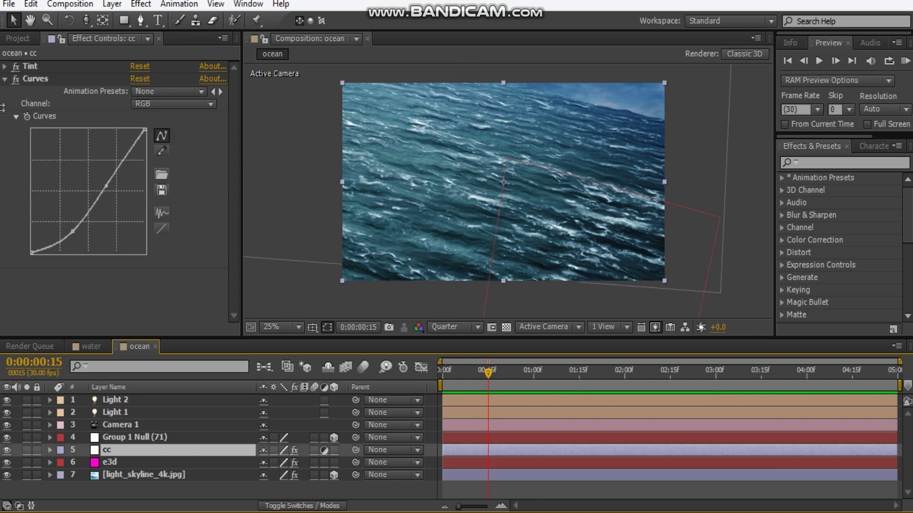
click(5, 79)
click(135, 464)
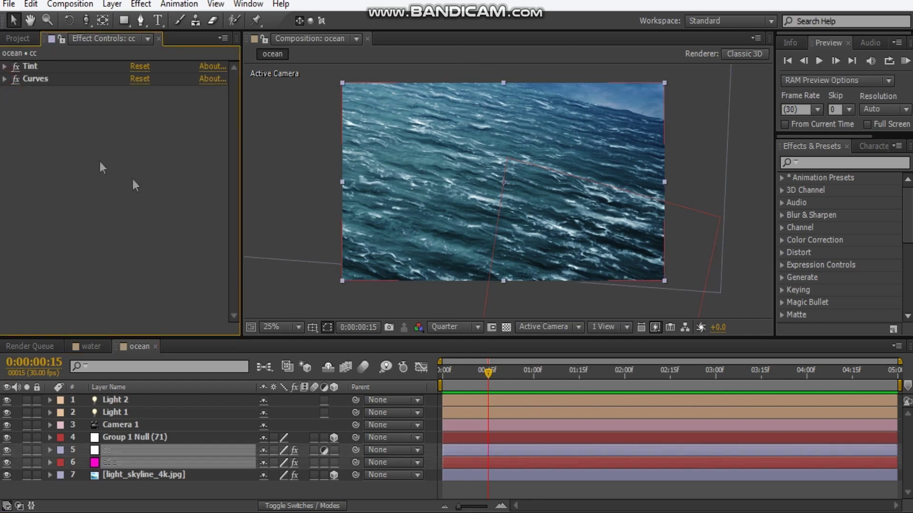
click(5, 67)
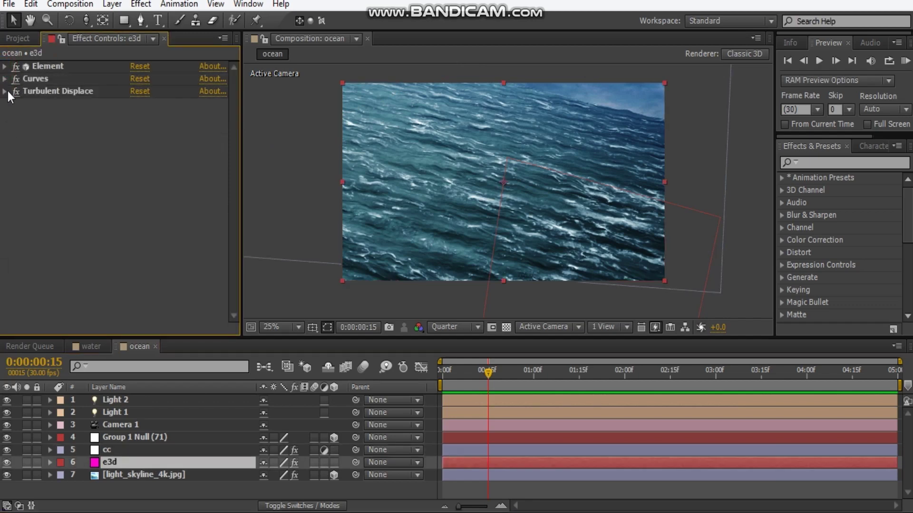
click(6, 91)
mouse_move(138, 142)
mouse_down()
mouse_move(128, 145)
mouse_move(133, 130)
mouse_up()
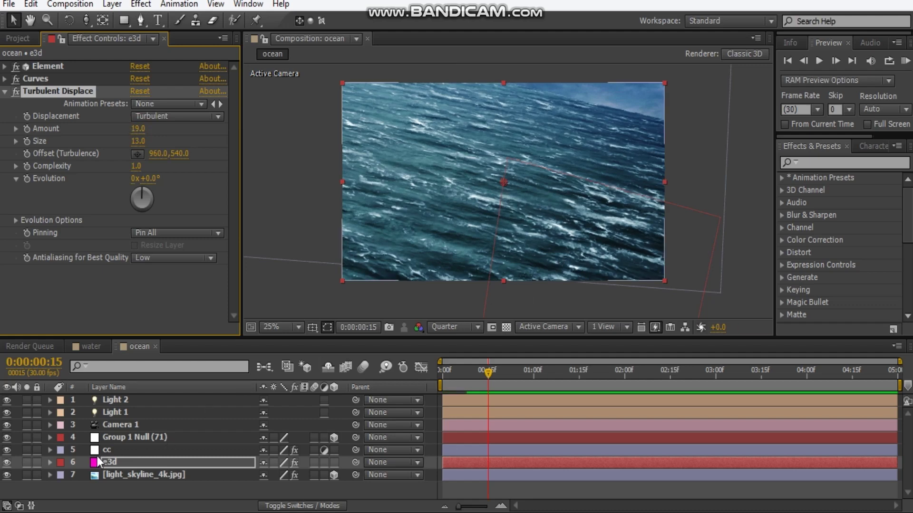
Step: Set the viewer preview resolution to Full
click(452, 325)
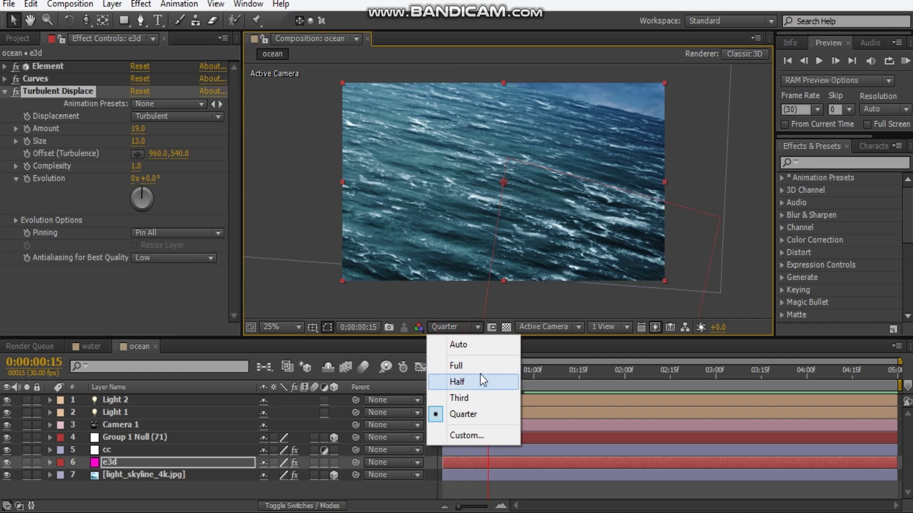
click(457, 366)
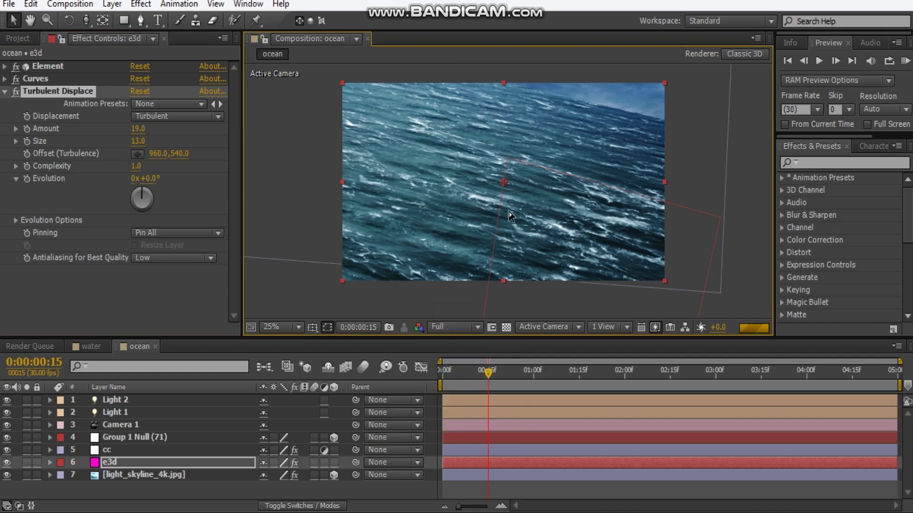
click(514, 160)
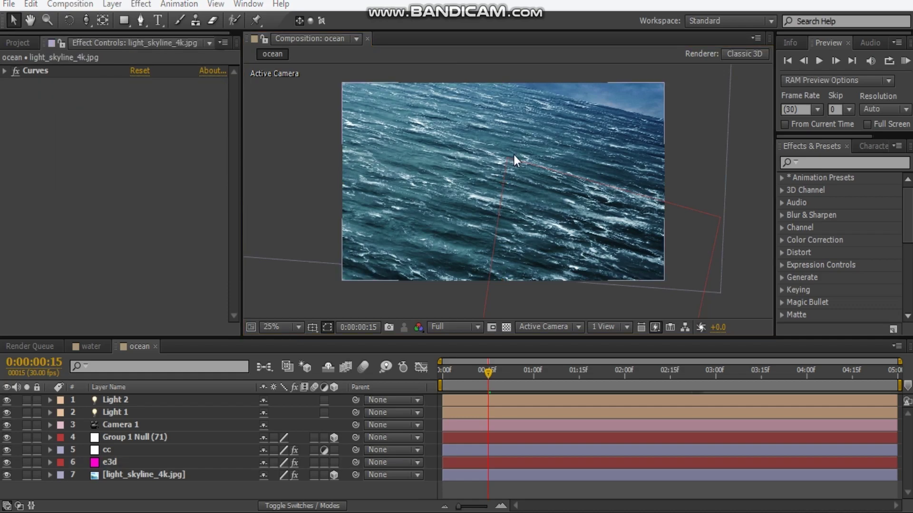
Step: Orbit Camera 1 to reframe the ocean surface, then return to frame 0
scroll(513, 167, up, 2)
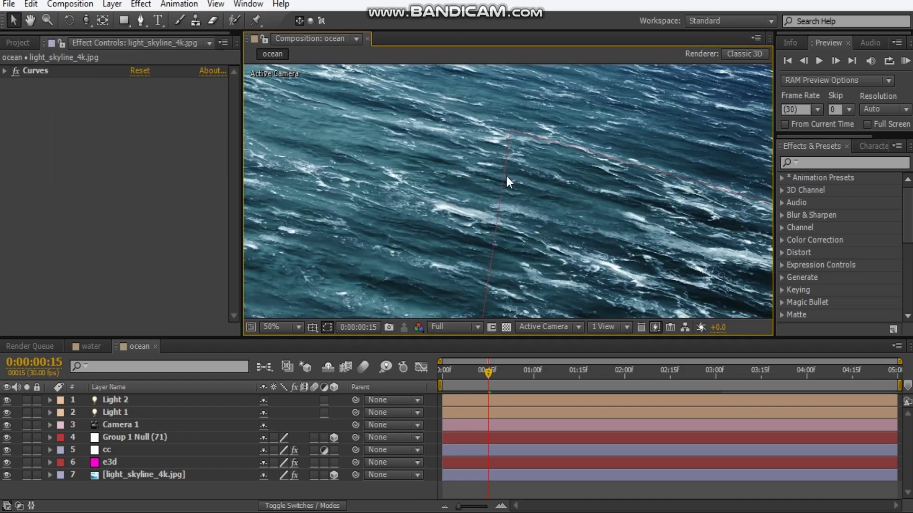
scroll(507, 177, down, 2)
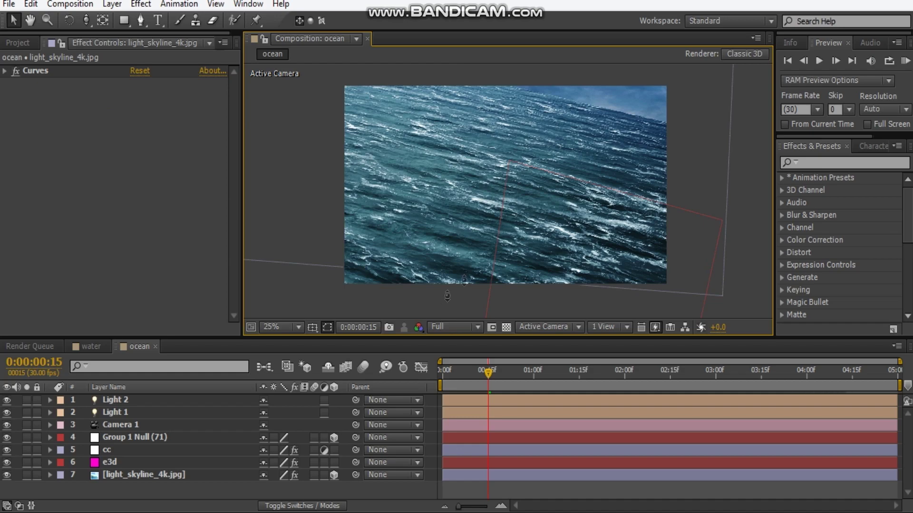
key(c)
key(c)
drag(519, 187, 504, 202)
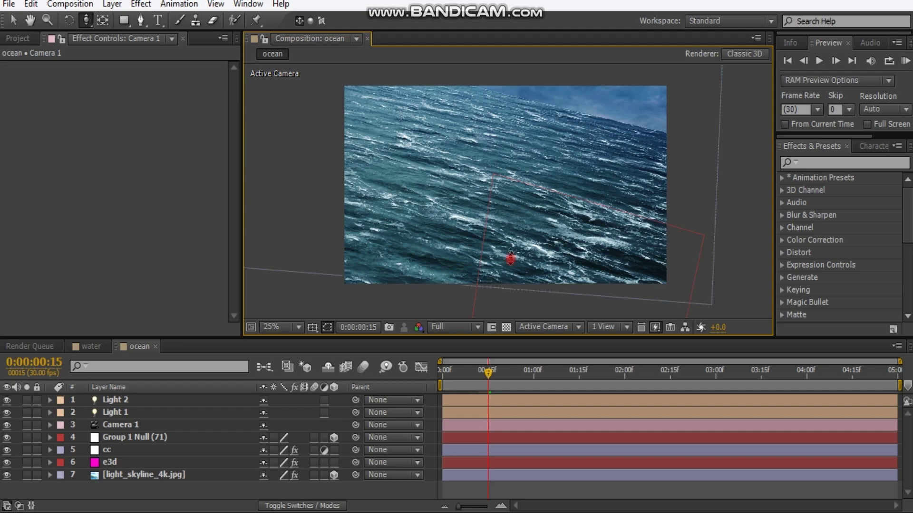
drag(511, 259, 510, 212)
key(ctrl+Down)
key(ctrl+Down)
key(ctrl+Down)
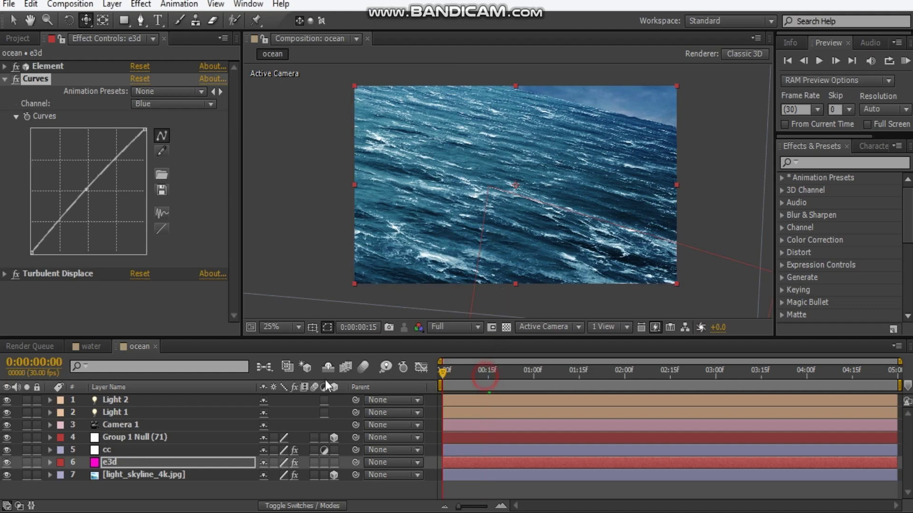
click(325, 381)
key(Home)
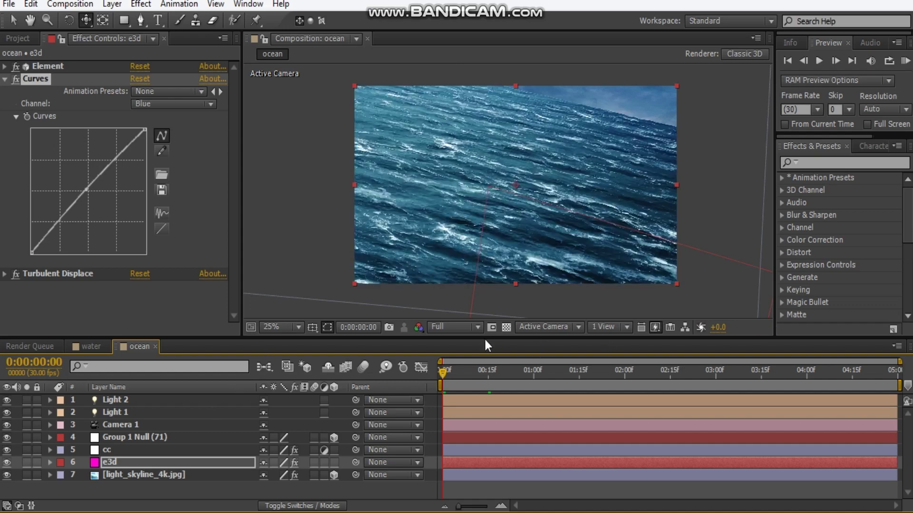
Step: At Quarter resolution, turn on Camera 1's depth of field with focus distance 189.7 pixels
click(460, 329)
click(487, 418)
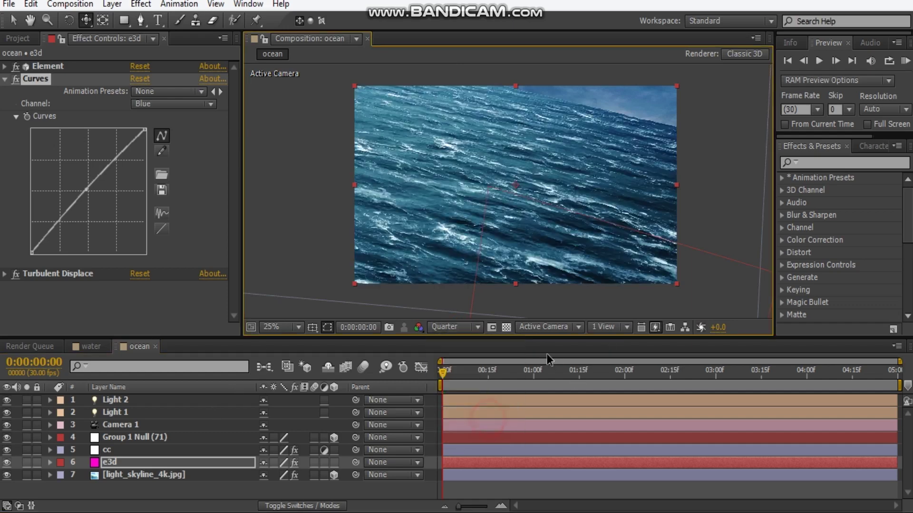
click(133, 425)
key(a)
key(a)
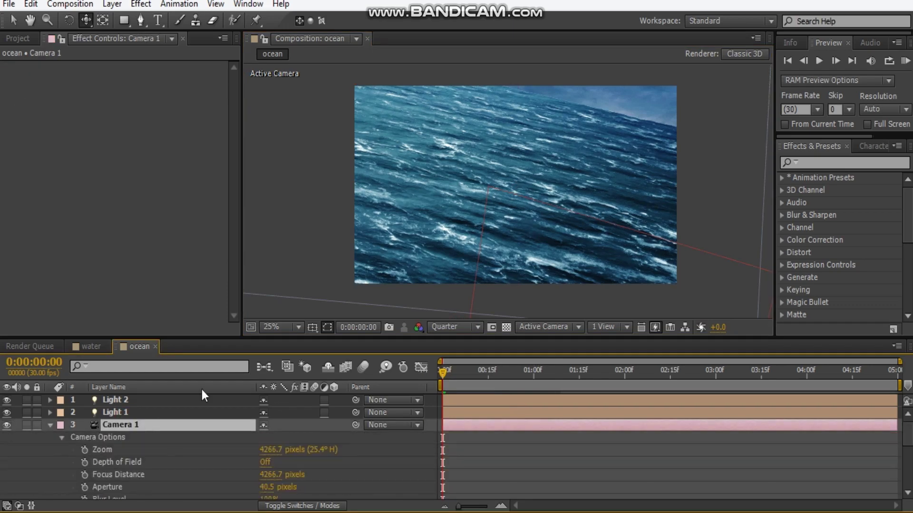
click(264, 464)
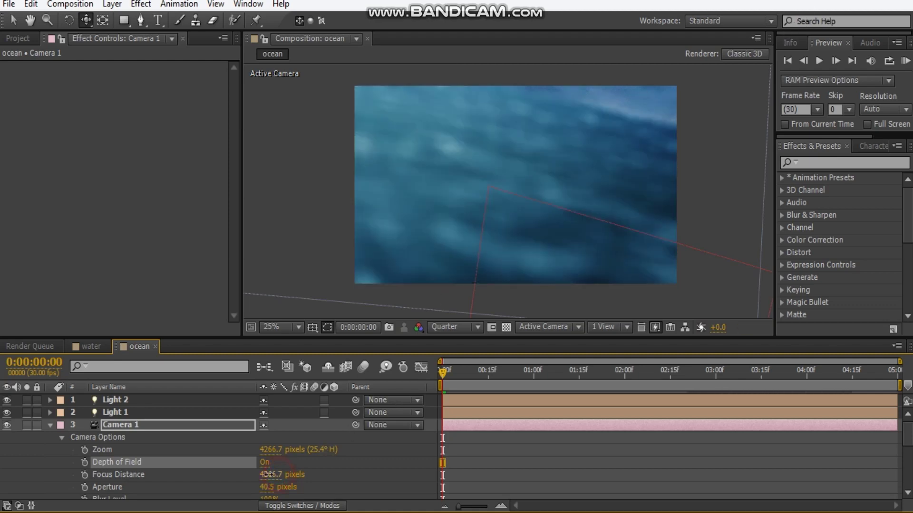
drag(269, 475, 3, 487)
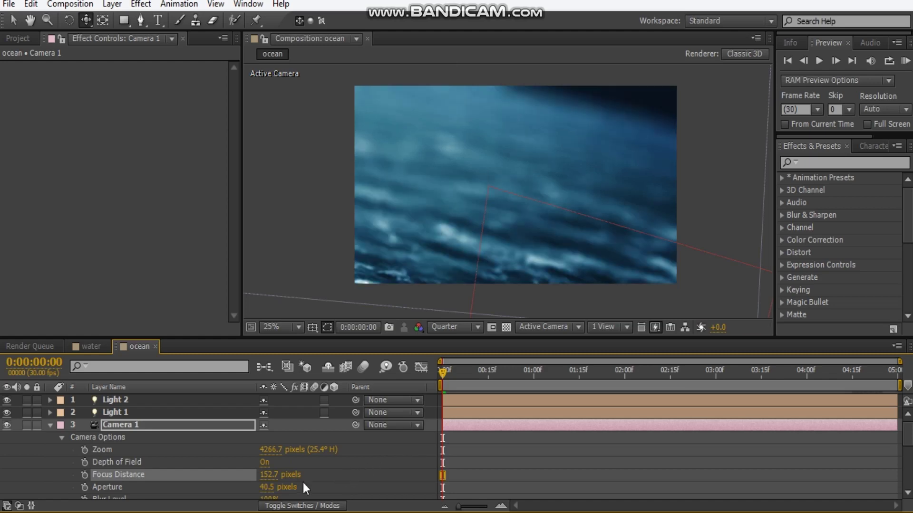
drag(285, 475, 431, 299)
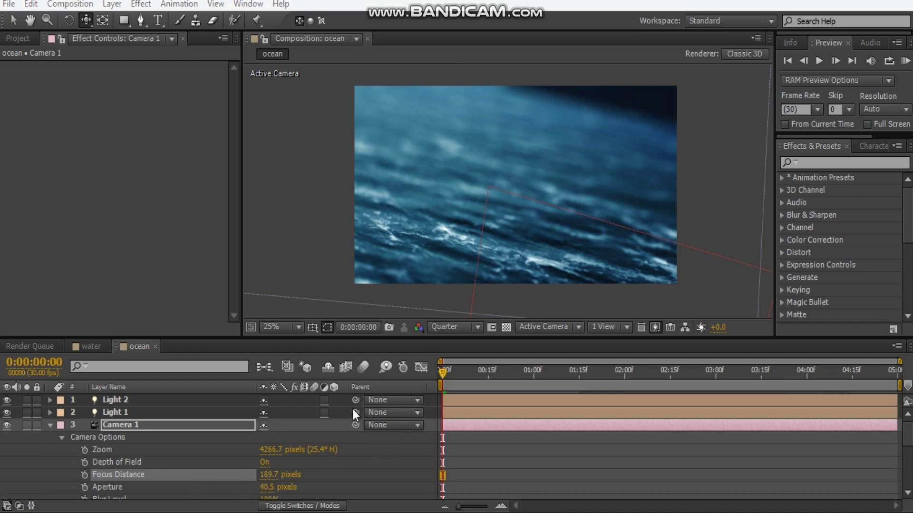
Step: Set Camera 1's Blur Level to 75% and Aperture to 15 pixels
click(268, 499)
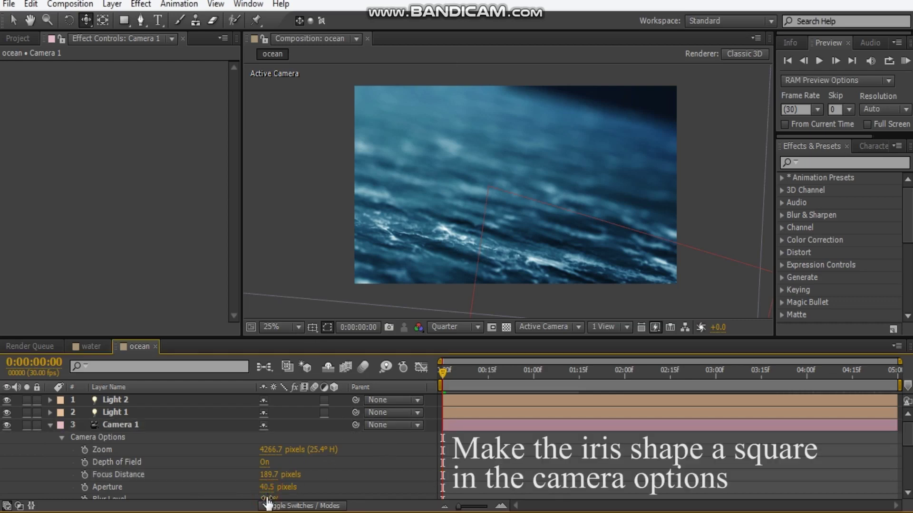
text(75)
key(Return)
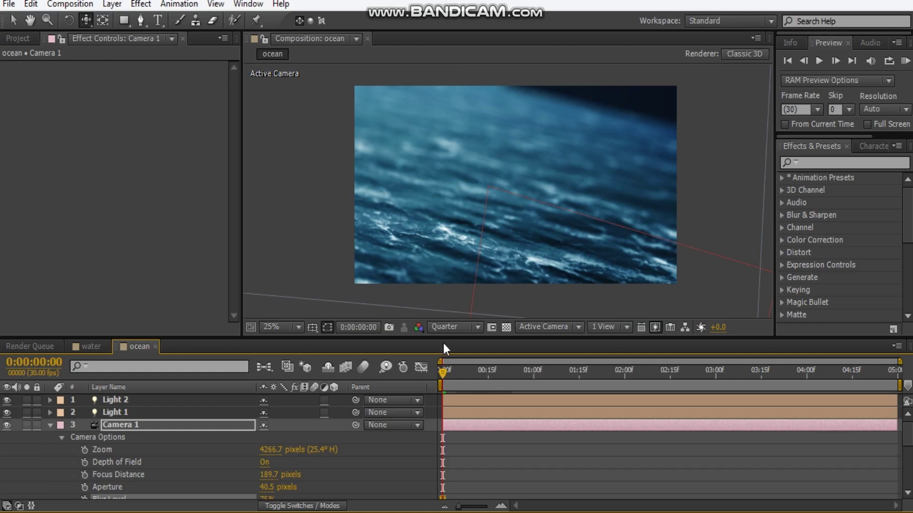
click(278, 487)
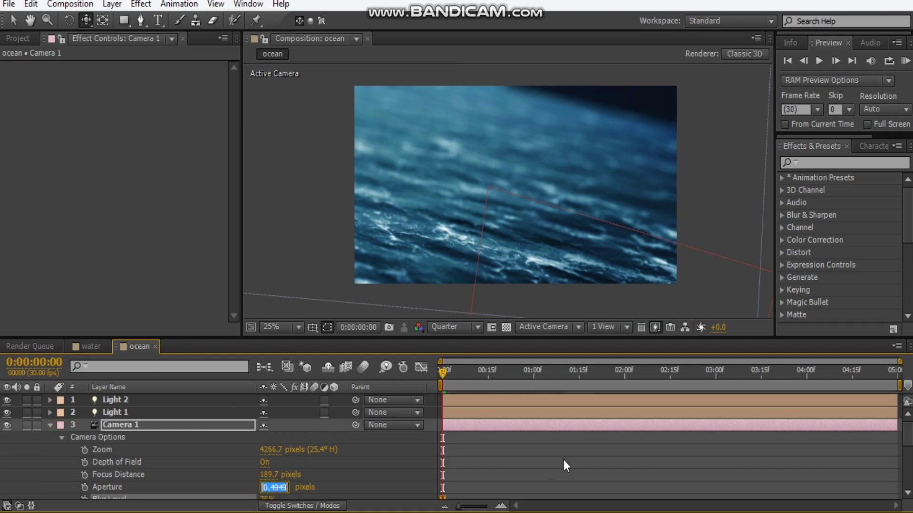
text(15)
key(Return)
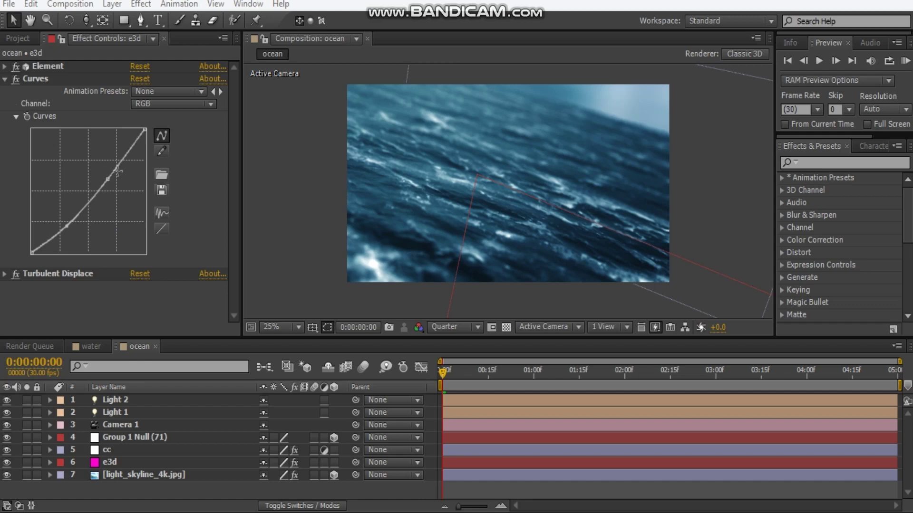
Step: Adjust the e3d Curves graph into a slight S-shape for contrast
click(105, 179)
drag(105, 179, 97, 182)
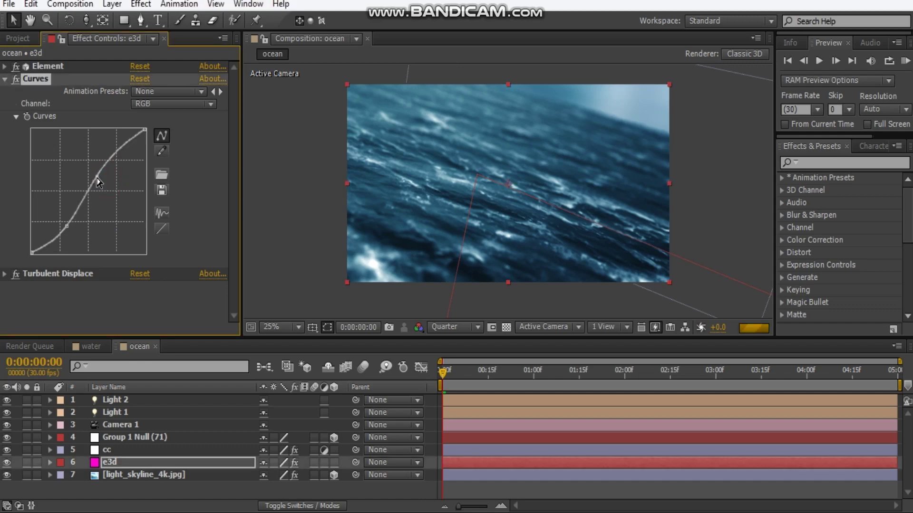
drag(97, 177, 106, 179)
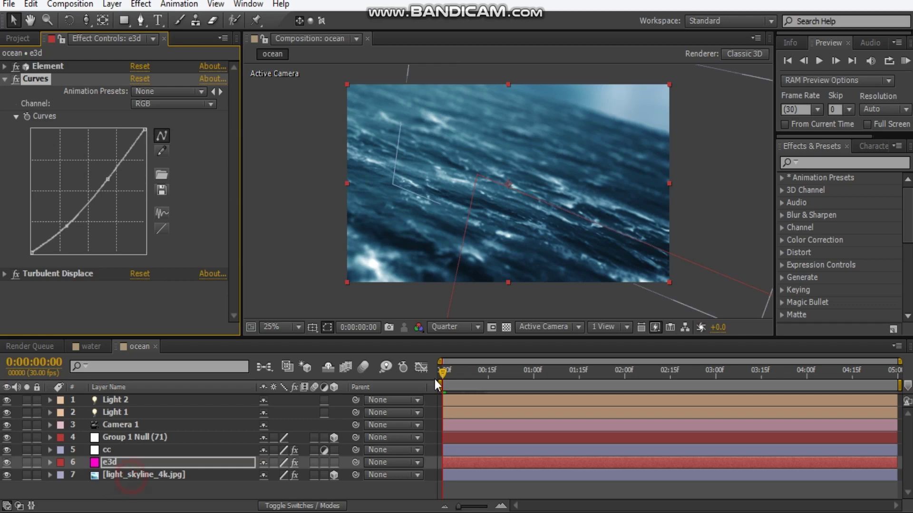
Step: Reveal Camera 1's Camera Options to give the blur a Square iris shape
click(131, 476)
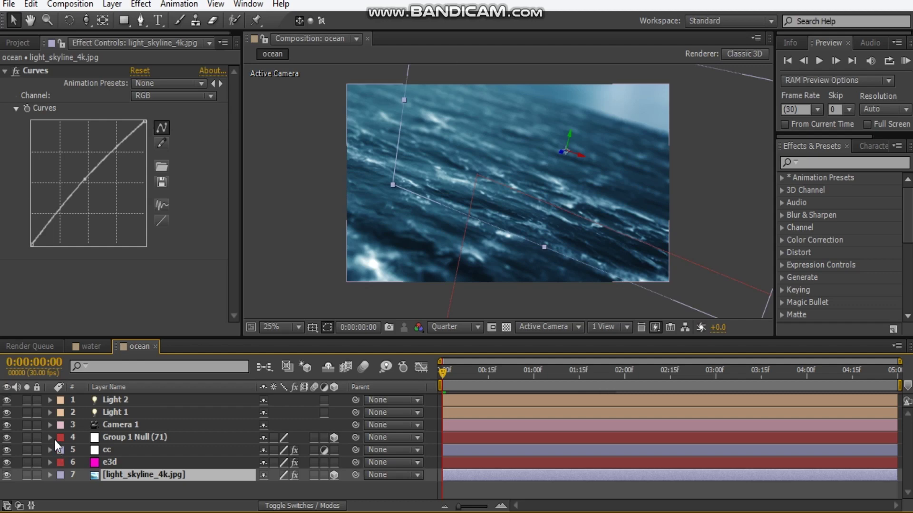
click(49, 426)
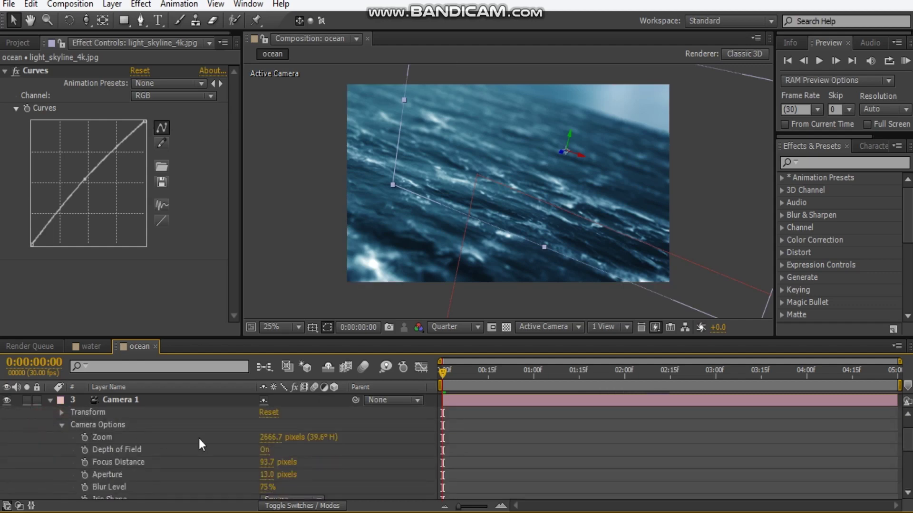
scroll(199, 438, down, 3)
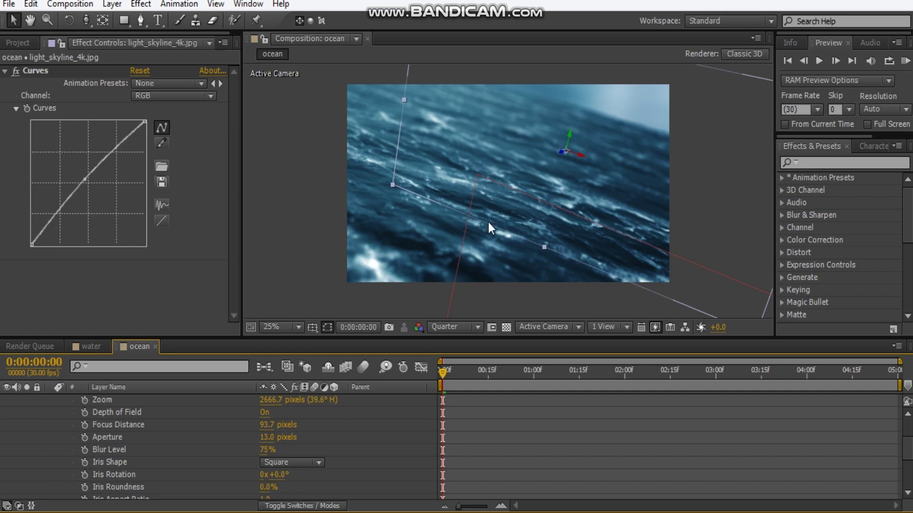
scroll(489, 222, up, 2)
scroll(507, 190, down, 2)
click(329, 278)
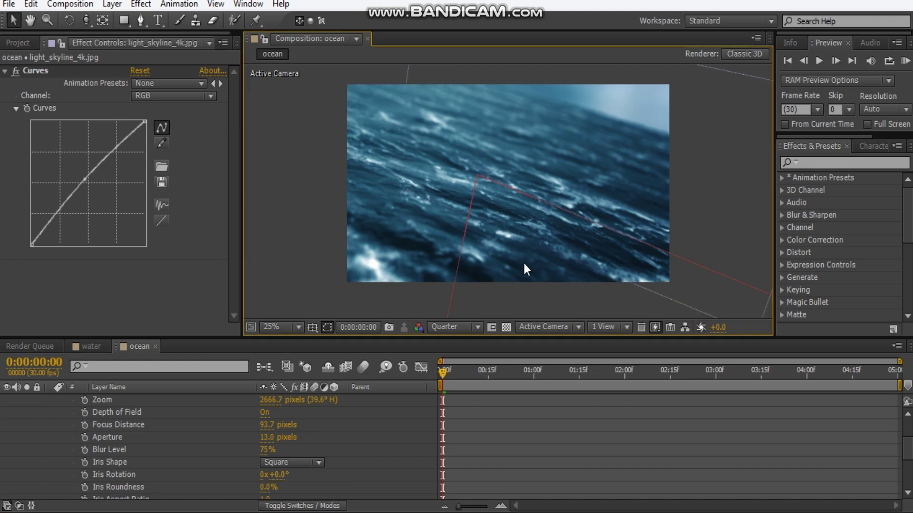